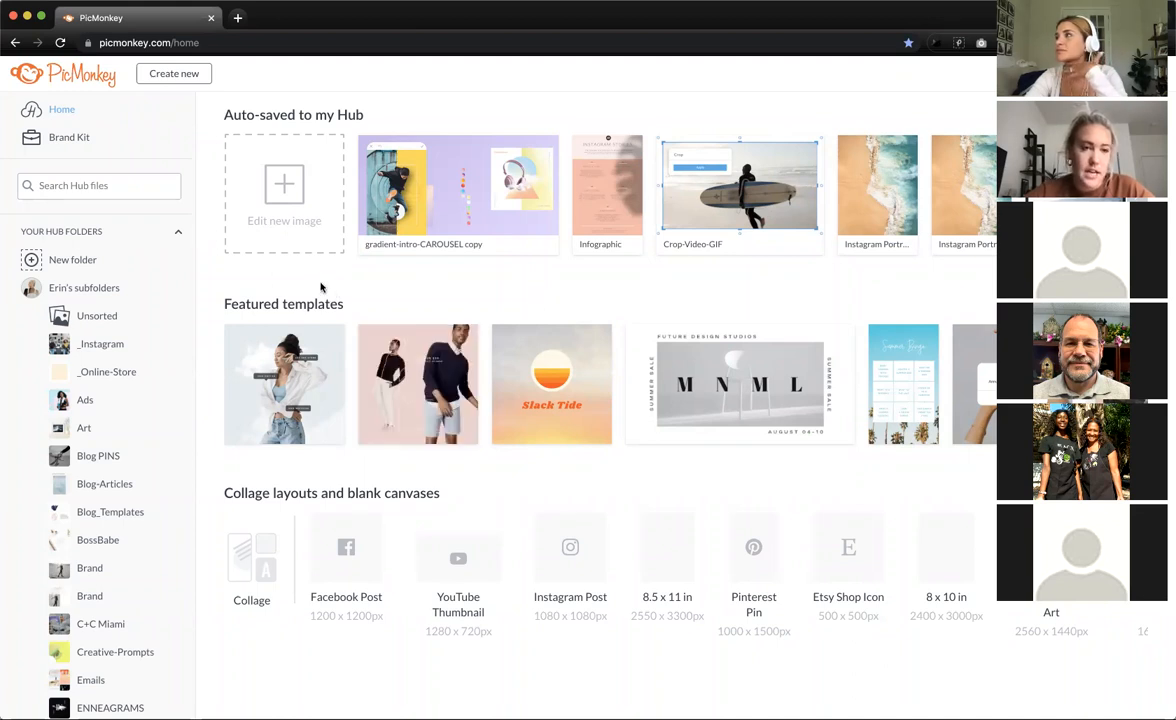
# - Start a new design from templates and search 'busi' to list Business Card templates
pyautogui.click(203, 76)
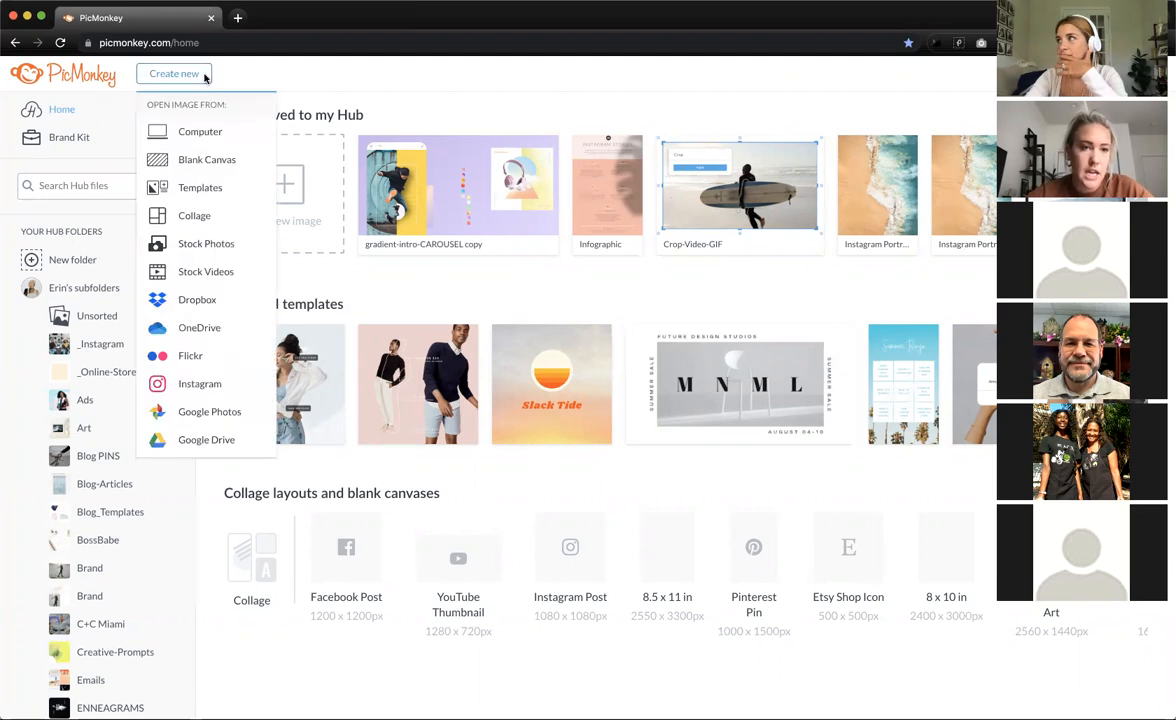
pyautogui.click(203, 188)
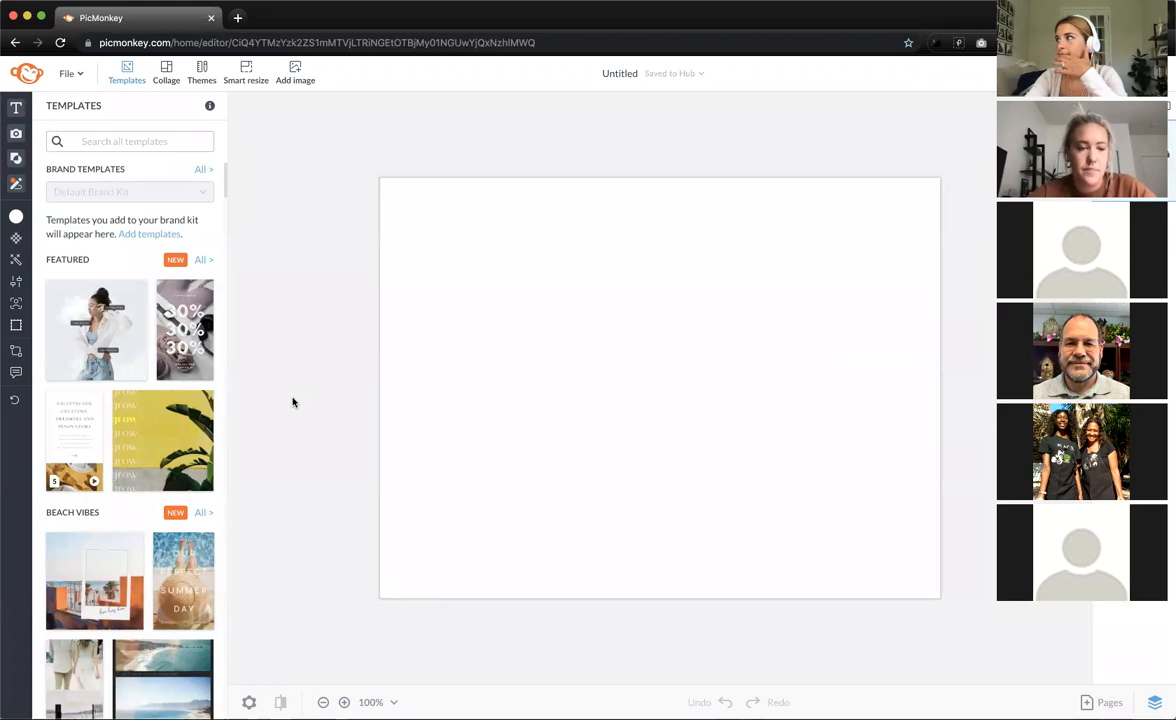
pyautogui.click(147, 141)
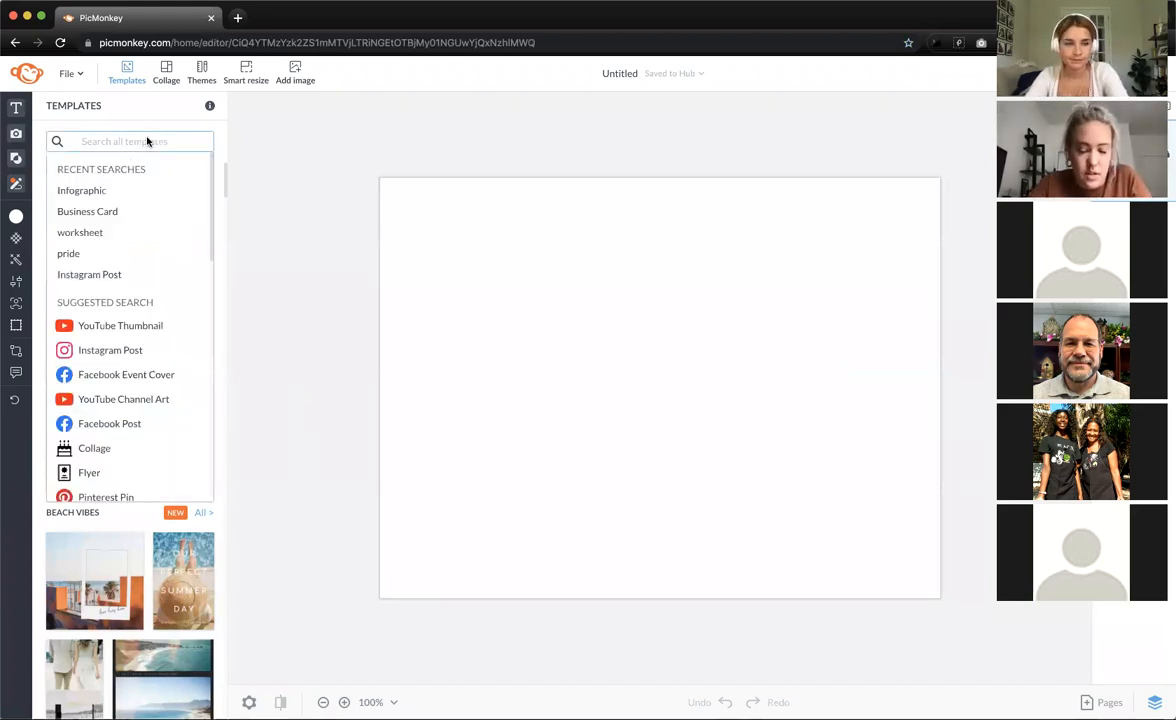
pyautogui.write('busi')
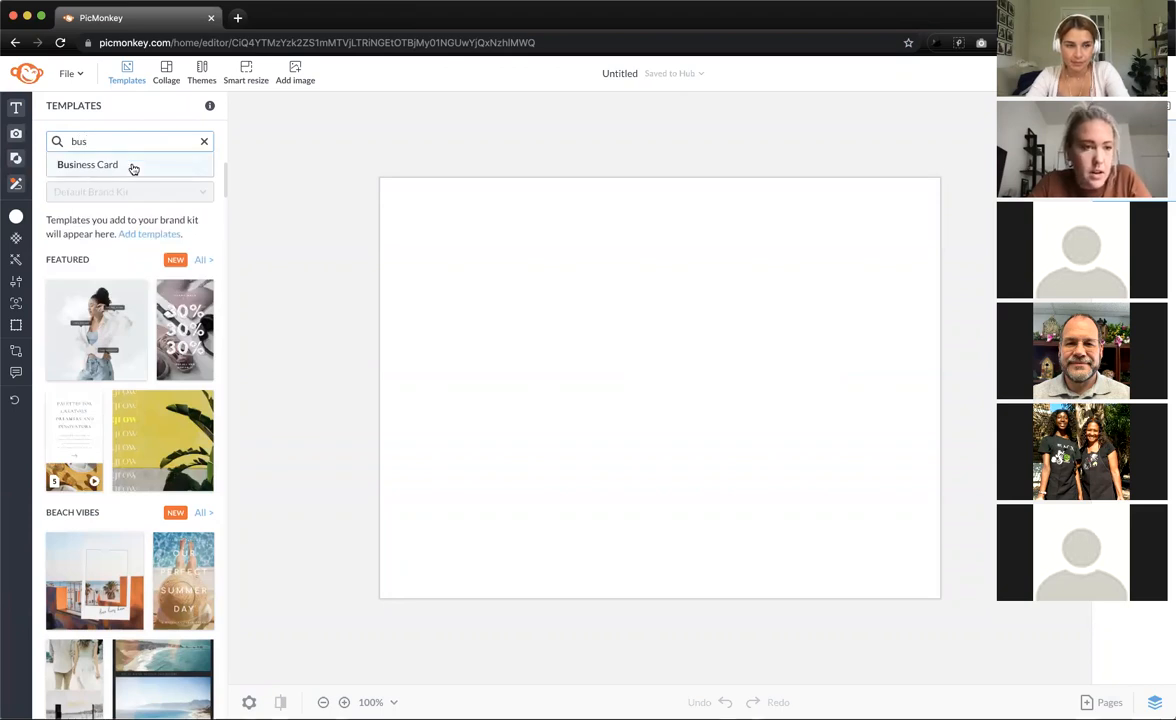
pyautogui.click(131, 165)
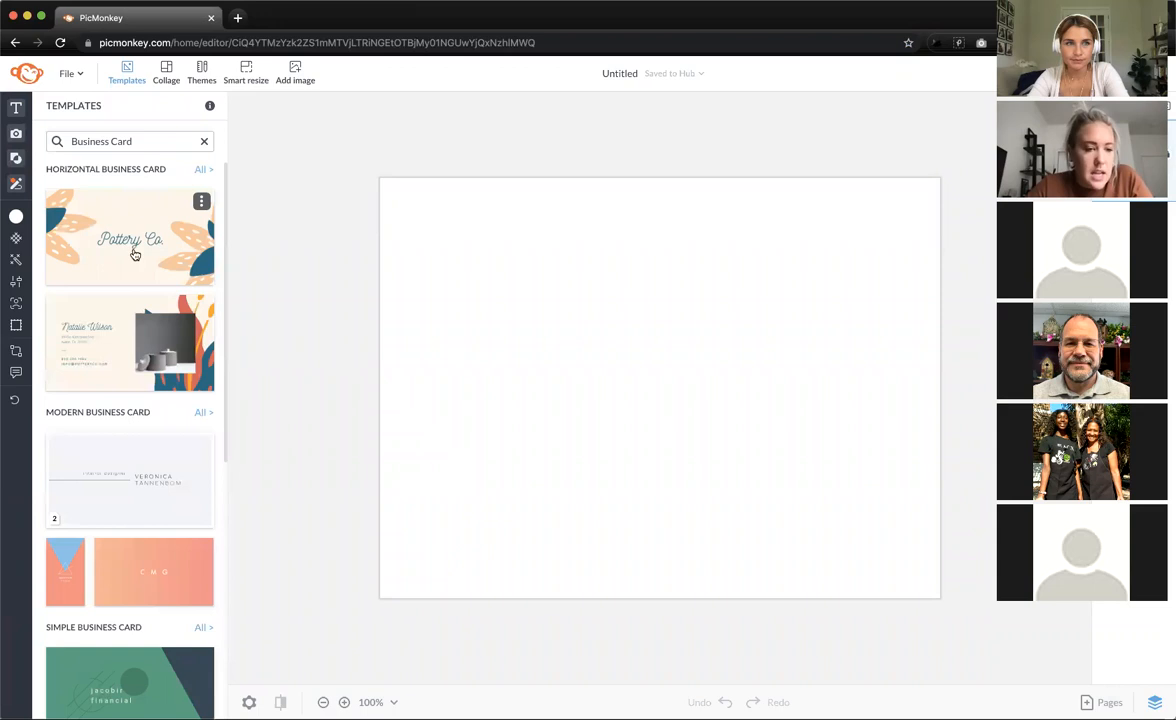
# - Place the Tannenbom Modern card's front page on the canvas and select its background
pyautogui.click(131, 476)
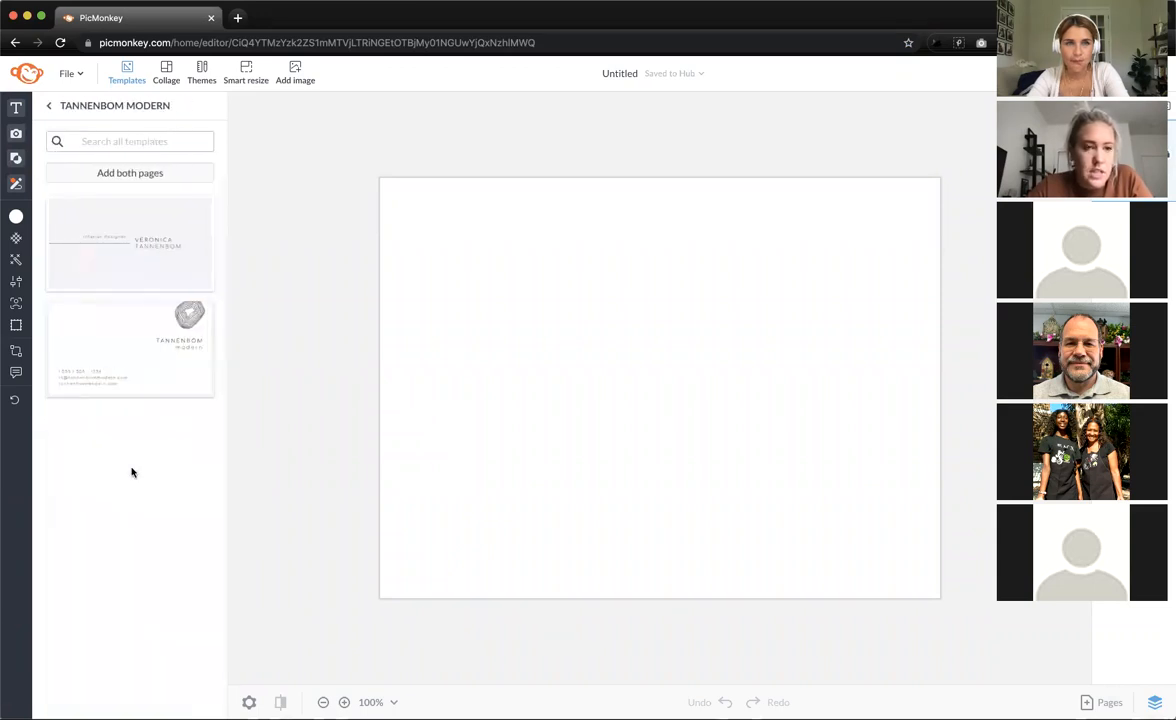
pyautogui.click(152, 241)
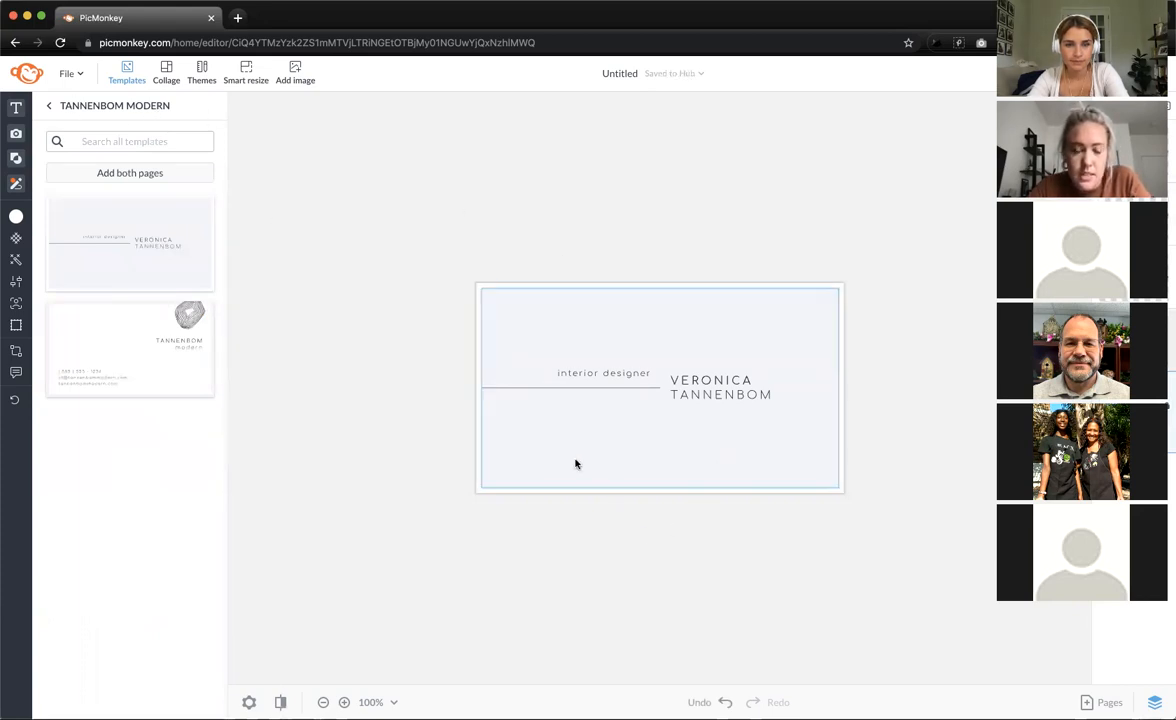
pyautogui.click(561, 323)
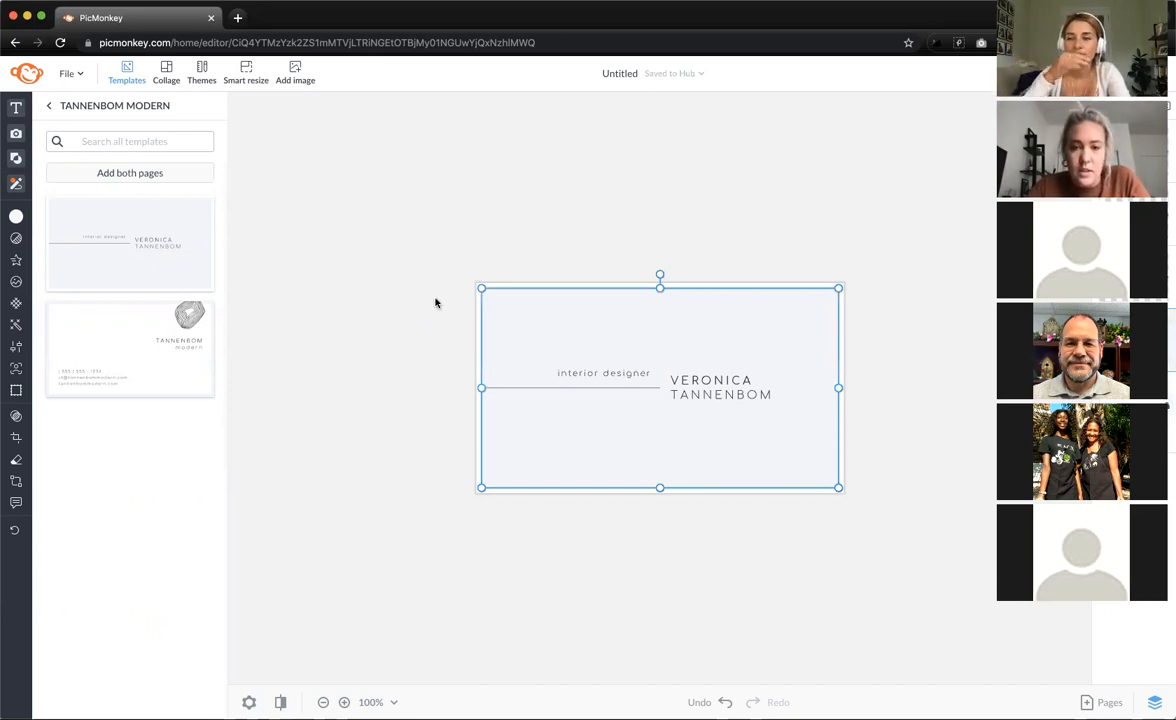
pyautogui.click(473, 223)
pyautogui.click(506, 310)
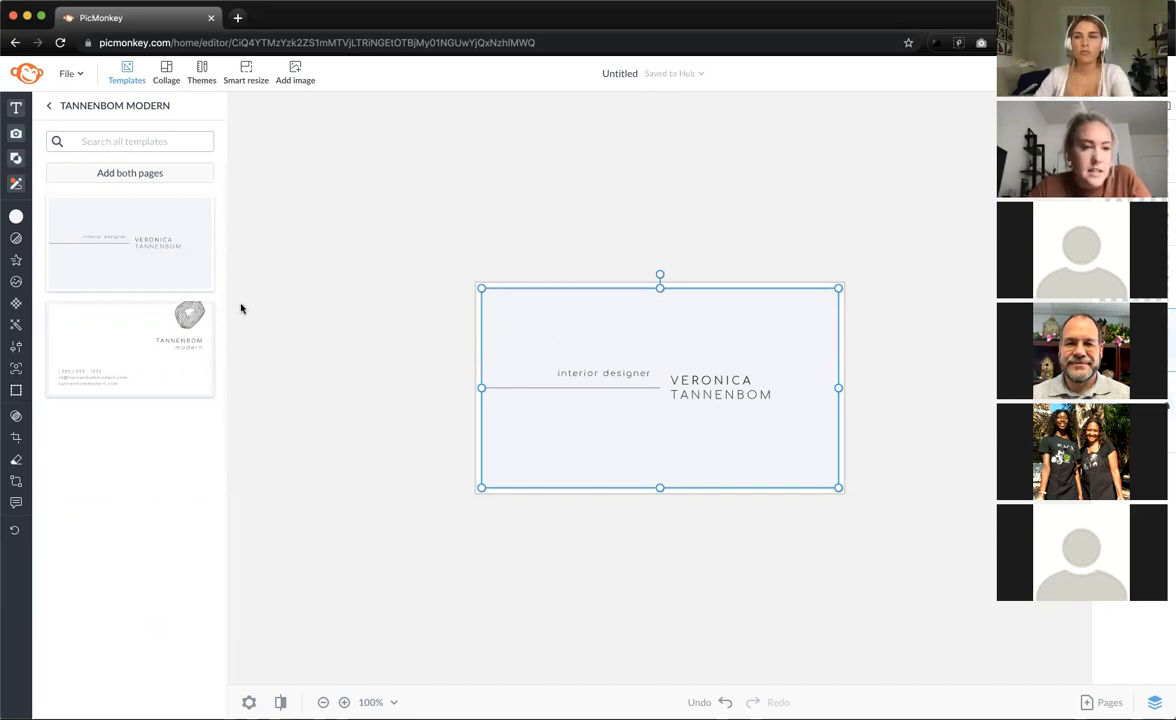
# - Try orange, green and pale yellow solid fills on the card background
pyautogui.click(16, 216)
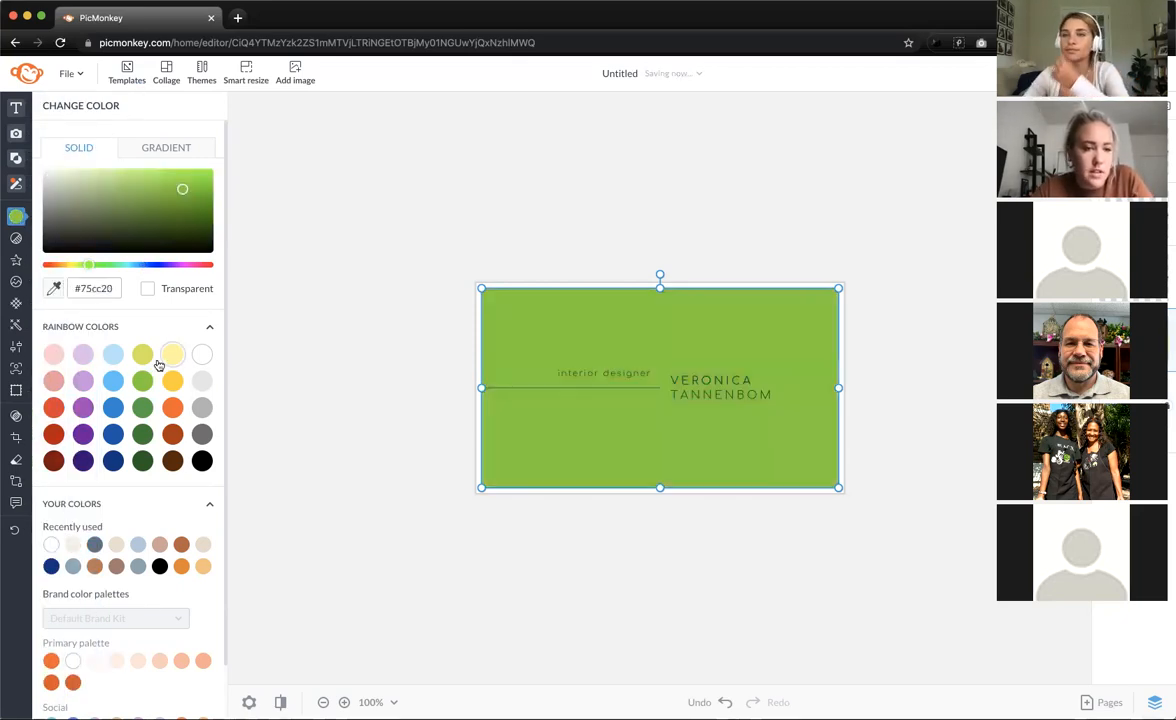
pyautogui.click(172, 407)
pyautogui.click(141, 409)
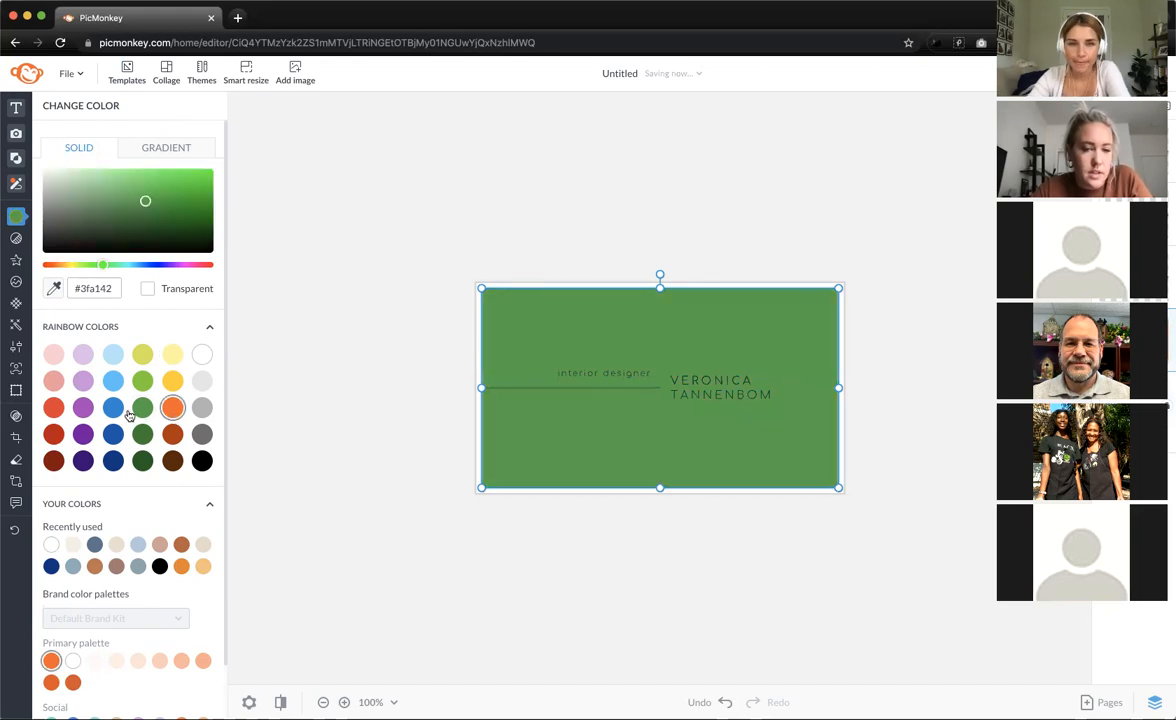
pyautogui.click(170, 351)
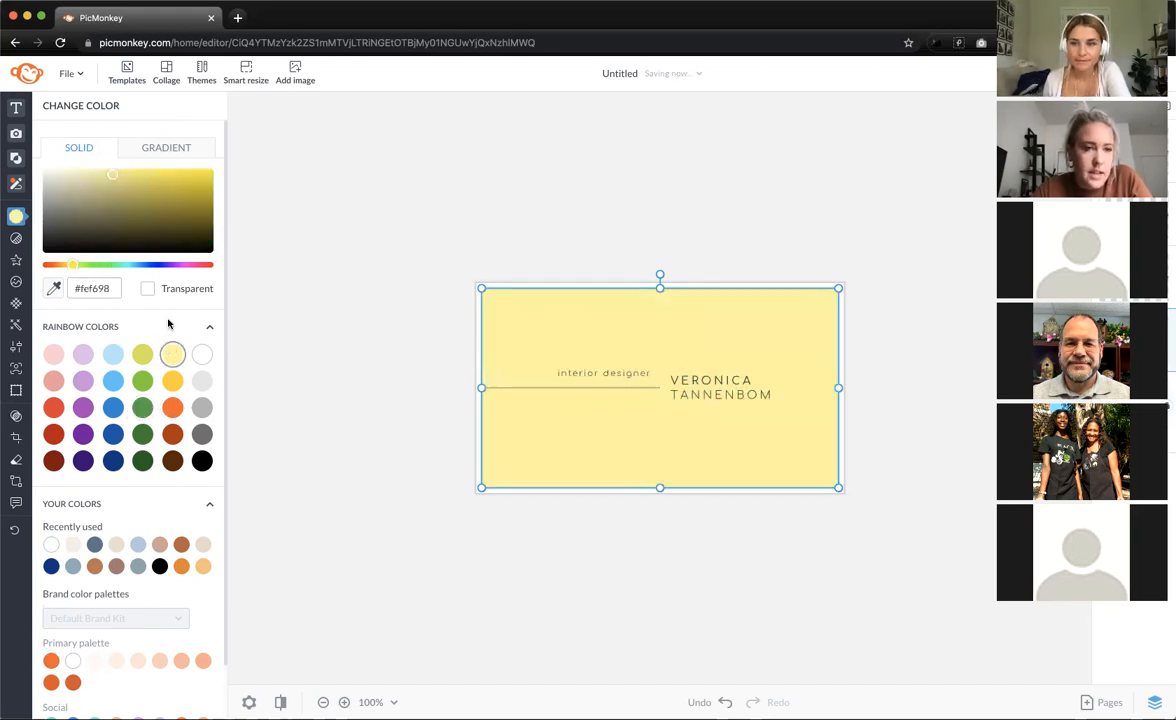
# - Switch to a gradient fill and settle on the yellow-to-orange preset after trying several others
pyautogui.click(158, 155)
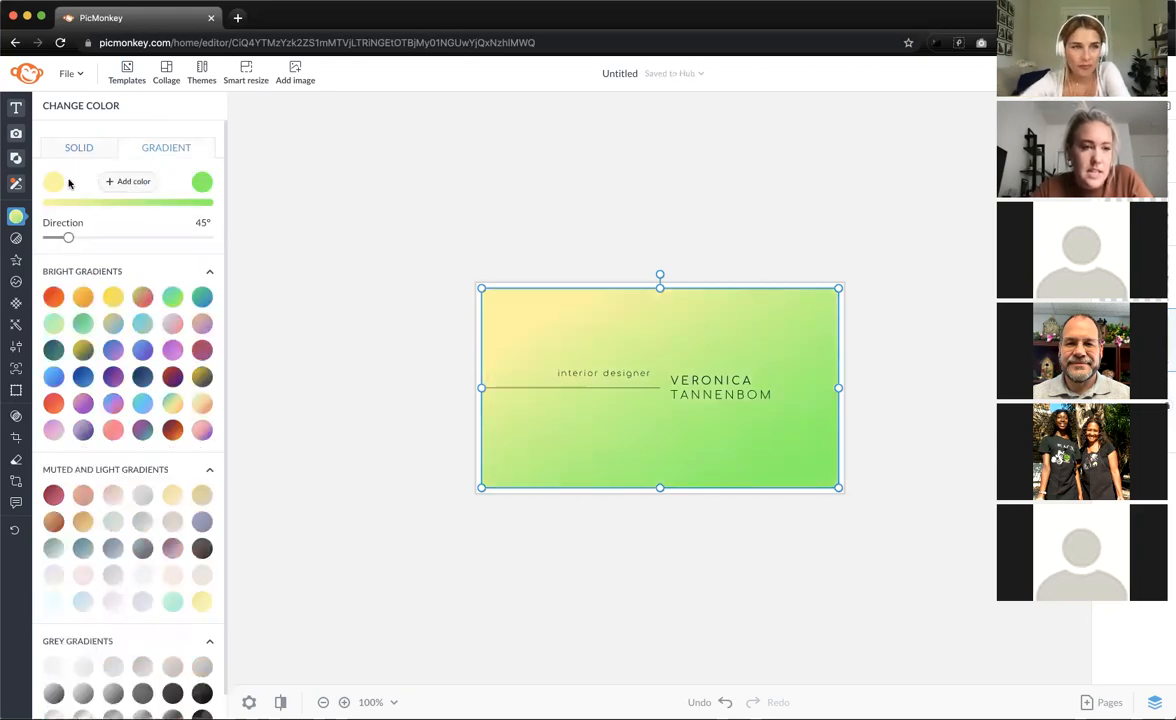
pyautogui.click(77, 148)
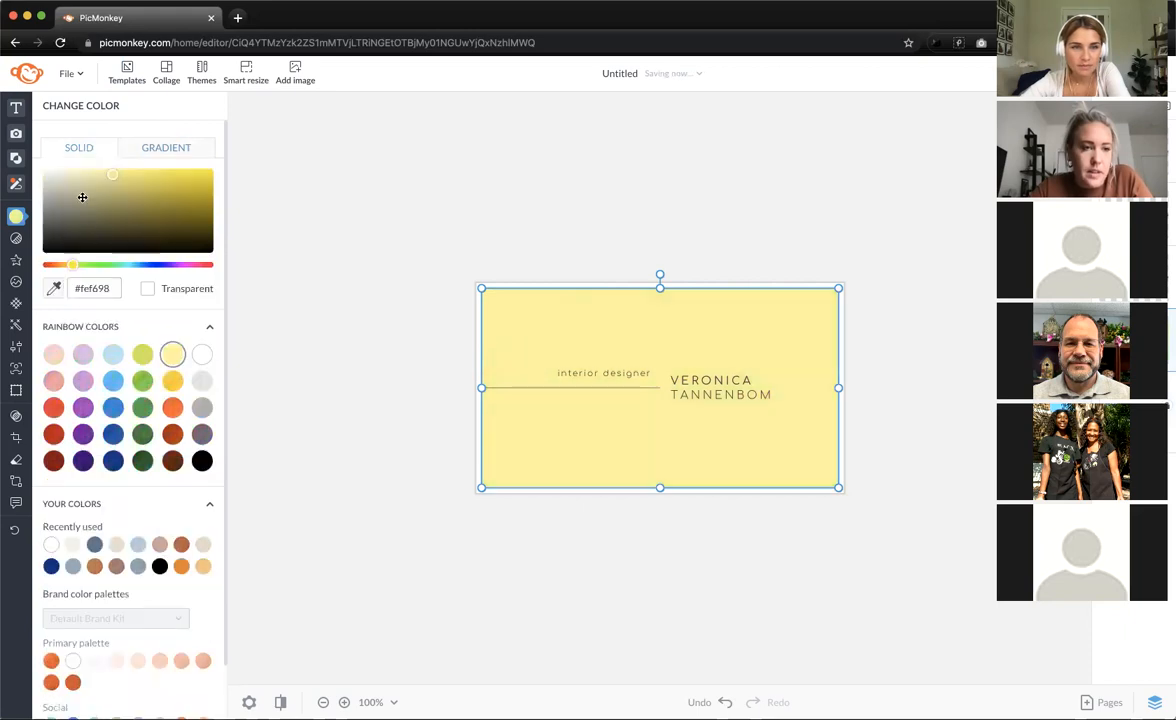
pyautogui.click(157, 151)
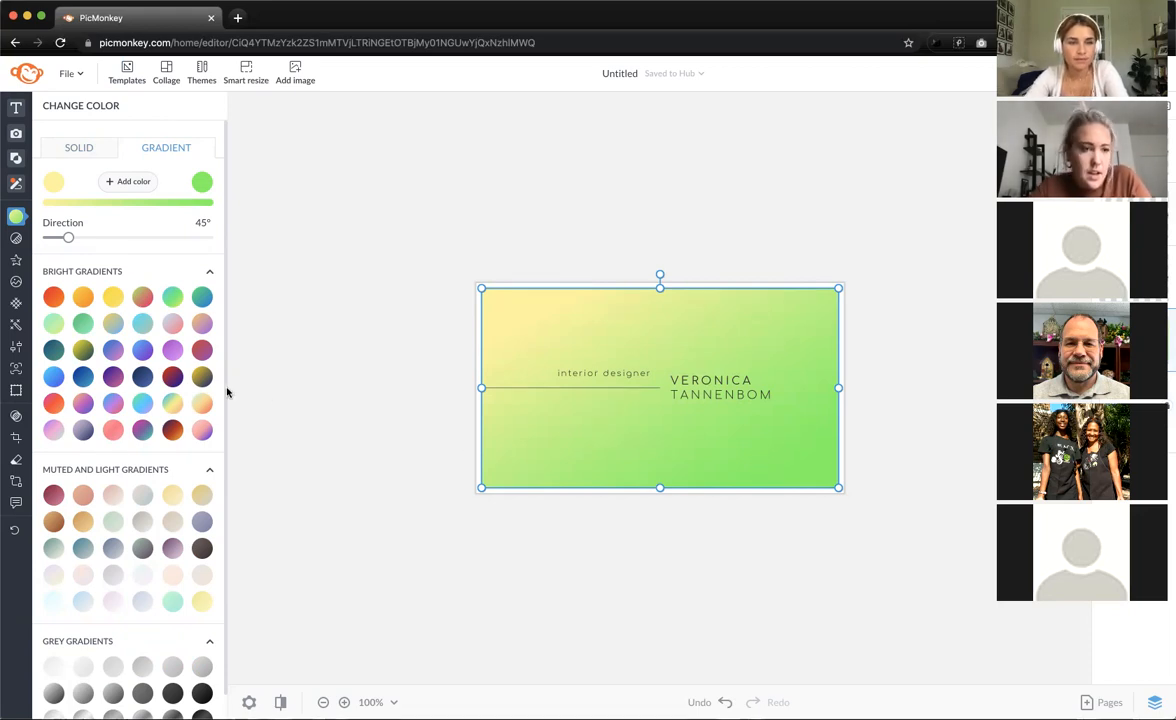
pyautogui.click(110, 326)
pyautogui.click(88, 303)
pyautogui.click(86, 326)
pyautogui.click(107, 328)
pyautogui.click(107, 328)
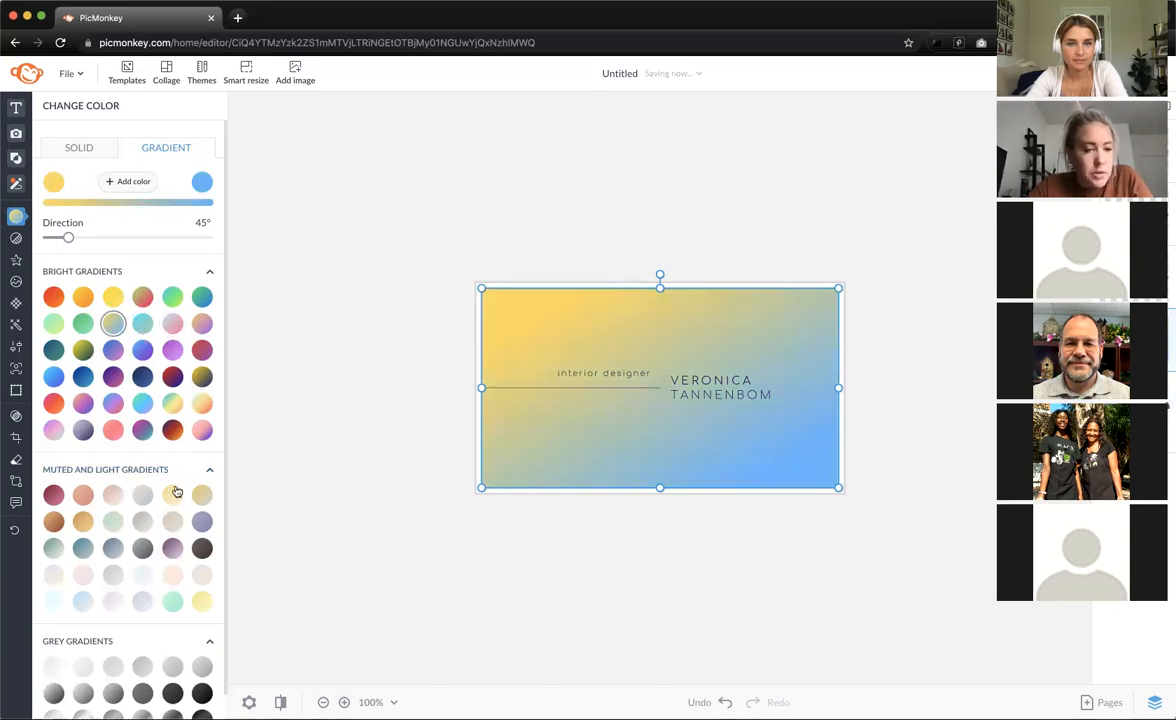
pyautogui.click(143, 494)
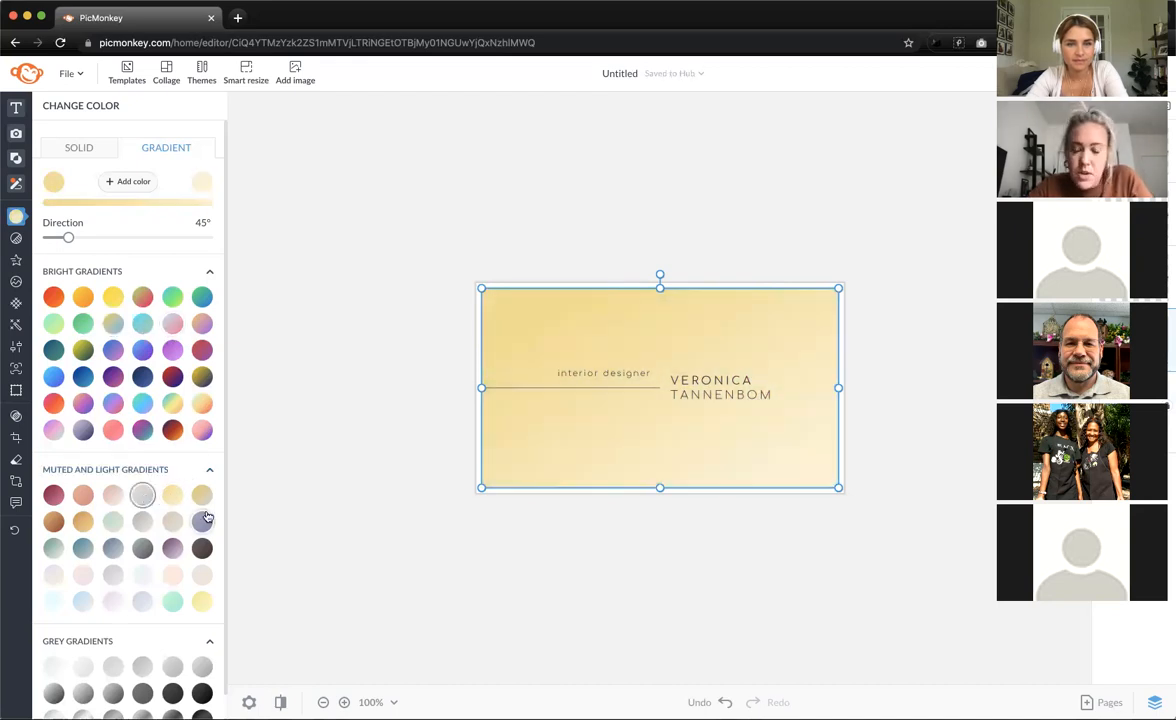
pyautogui.click(174, 577)
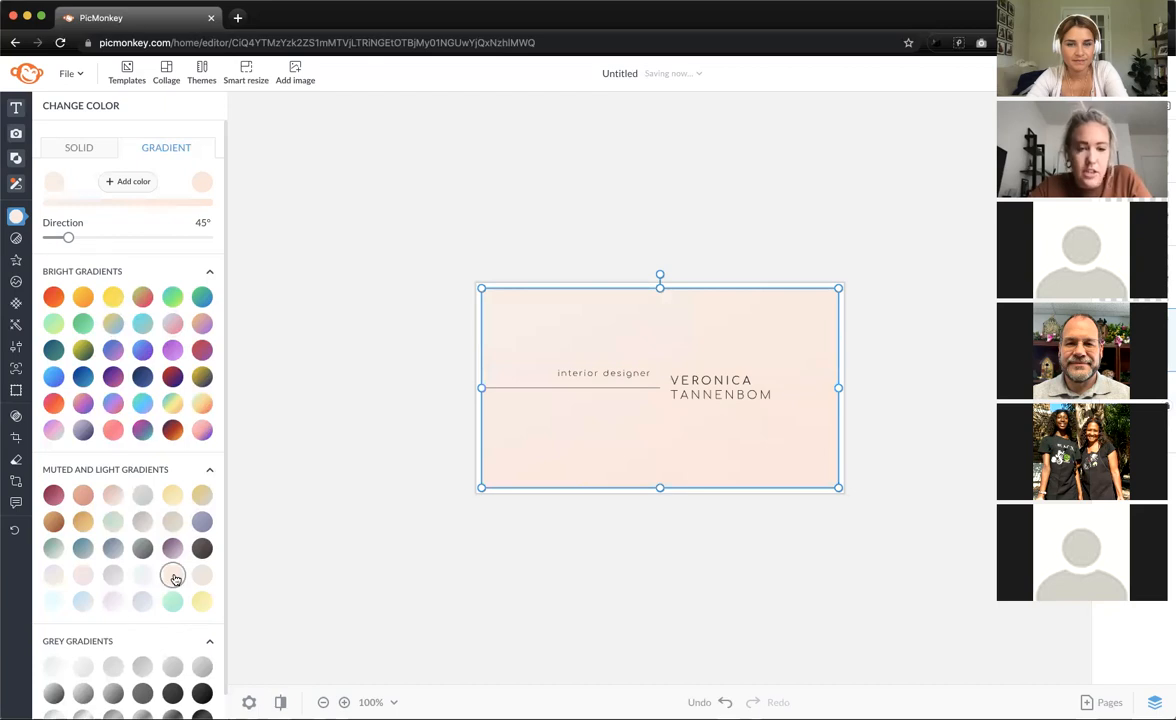
pyautogui.click(83, 296)
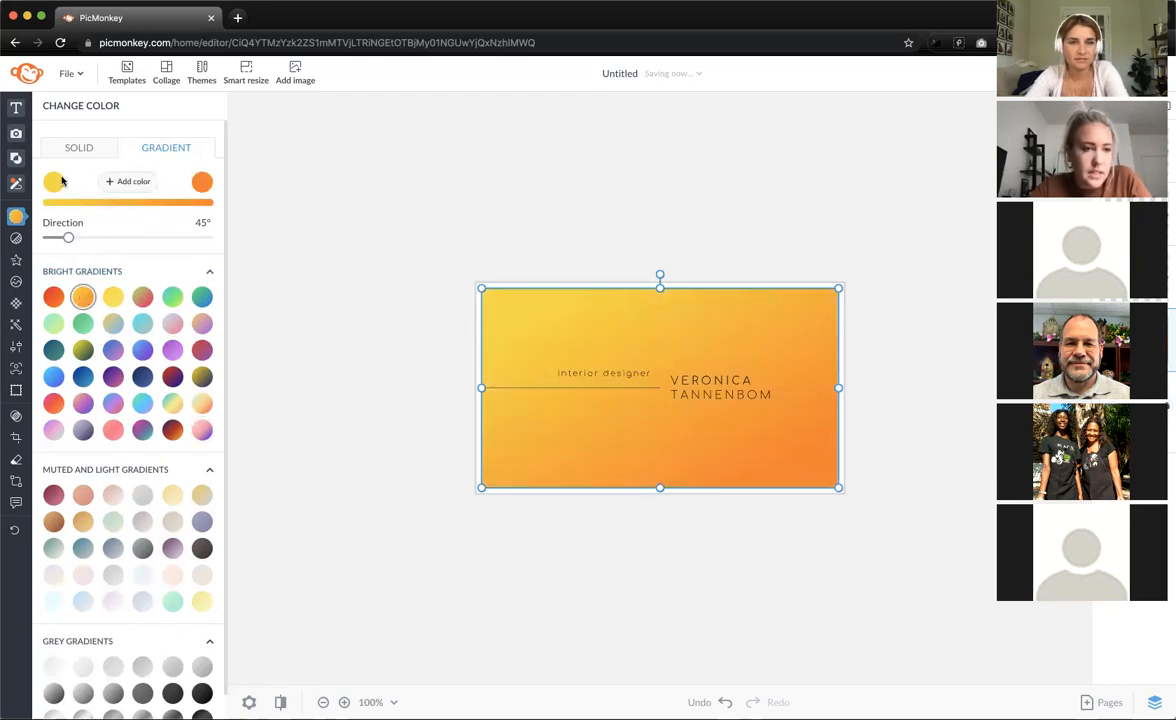
# - Add a third gradient colour stop and tint it lime-yellow
pyautogui.click(125, 181)
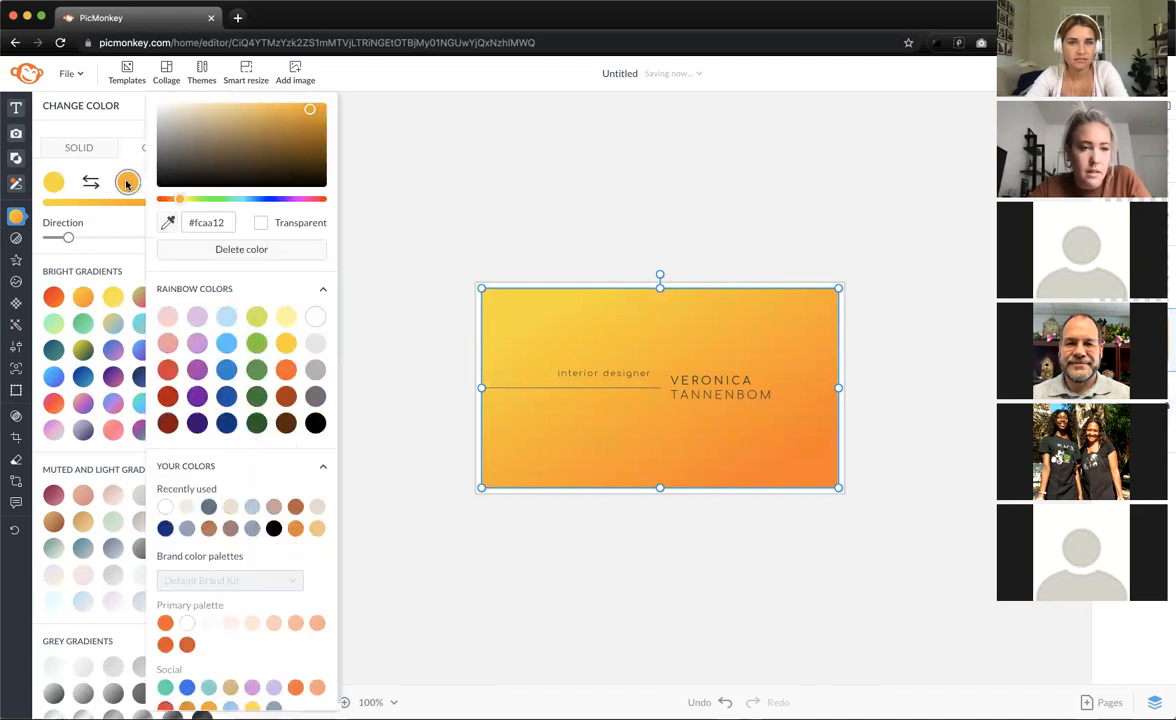
pyautogui.click(230, 136)
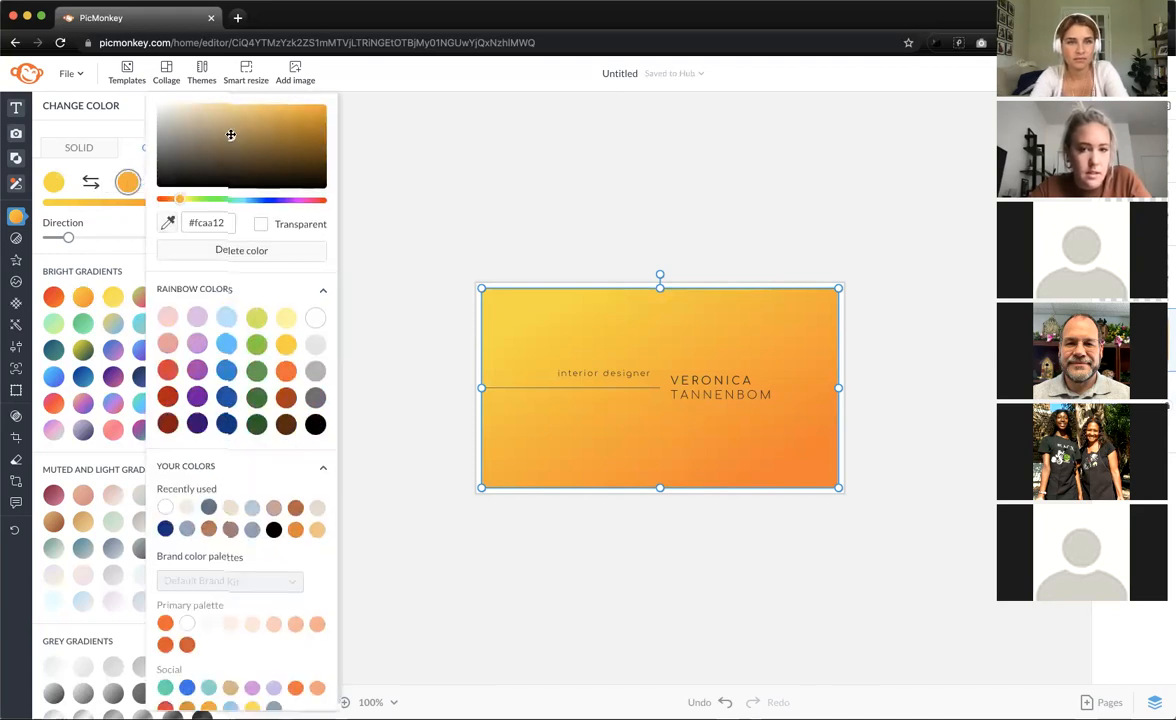
pyautogui.click(196, 123)
pyautogui.click(286, 150)
pyautogui.click(213, 152)
pyautogui.click(257, 319)
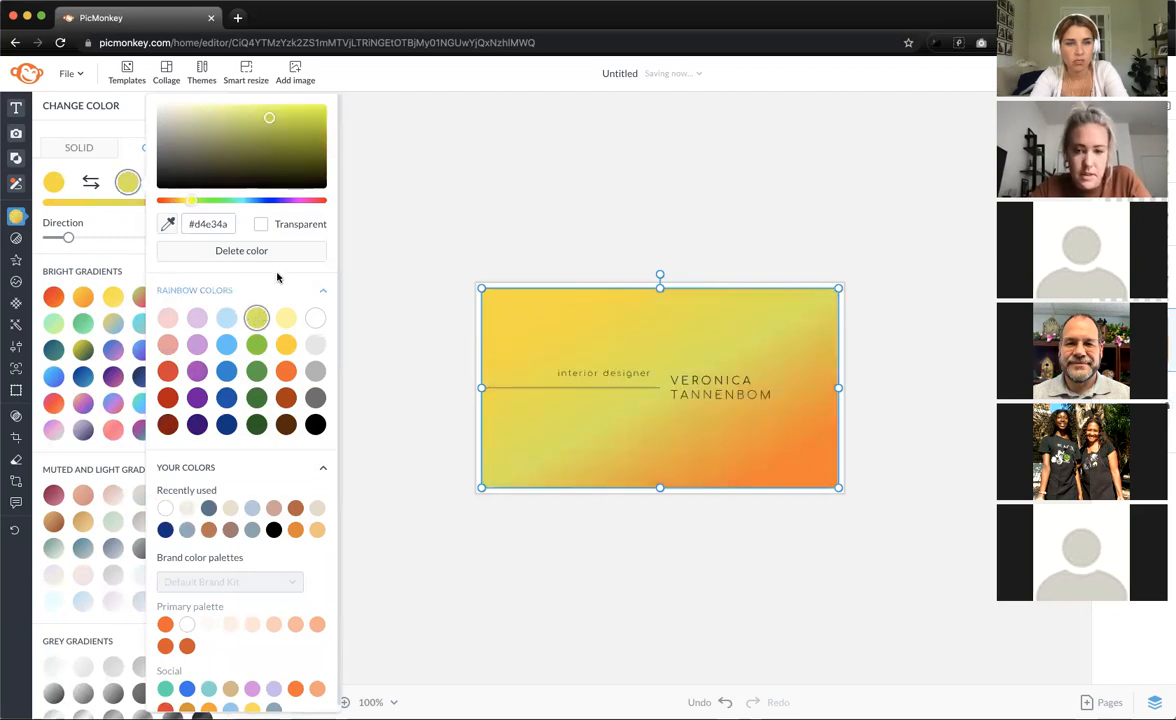
pyautogui.click(282, 128)
pyautogui.click(289, 115)
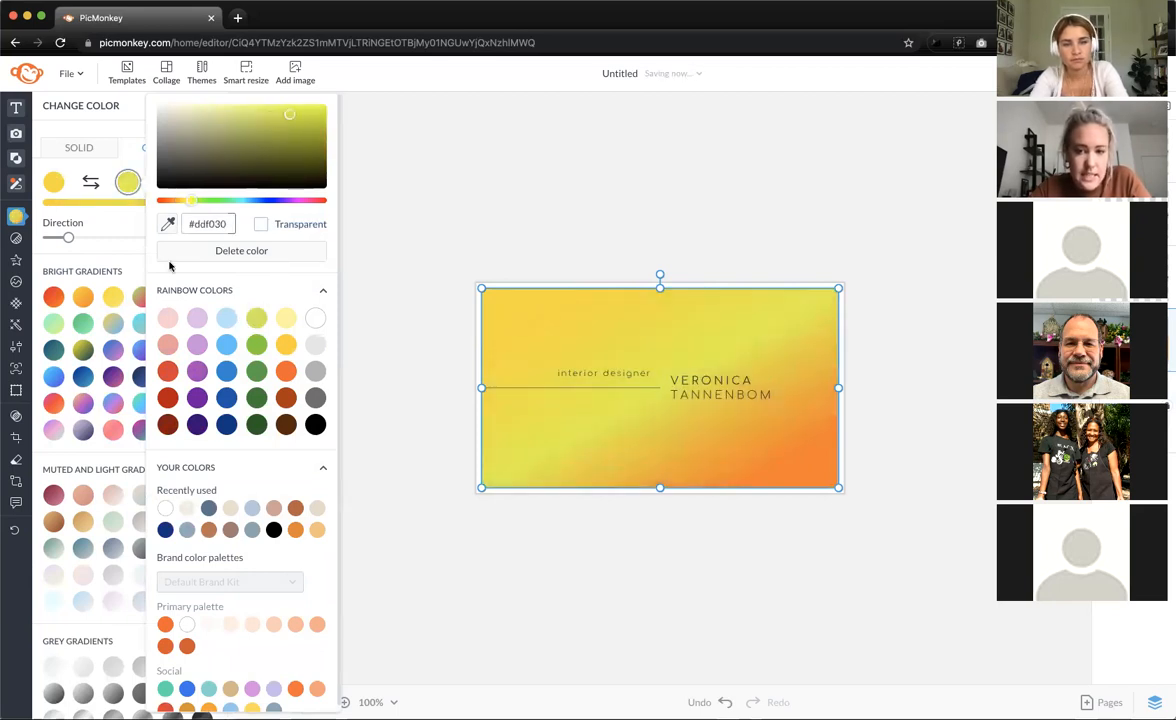
pyautogui.click(126, 122)
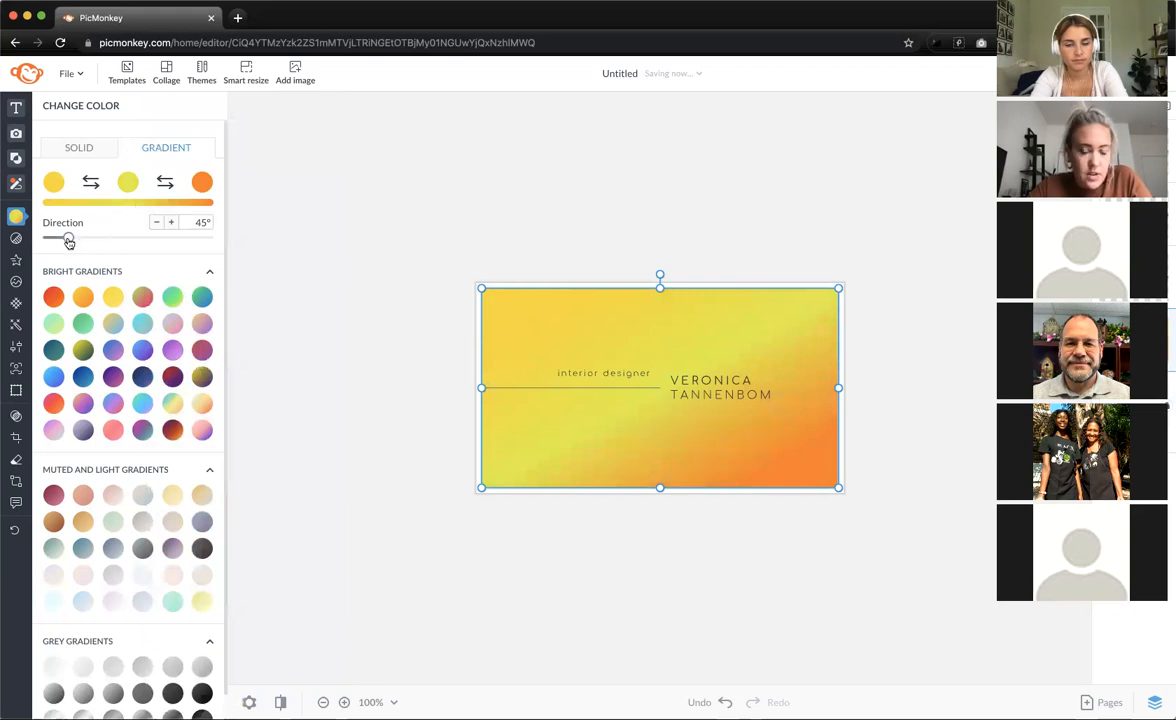
# - Angle the gradient to 332° and apply the light blue-to-peach Muted and Light preset
pyautogui.moveTo(68, 237); pyautogui.dragTo(197, 254)
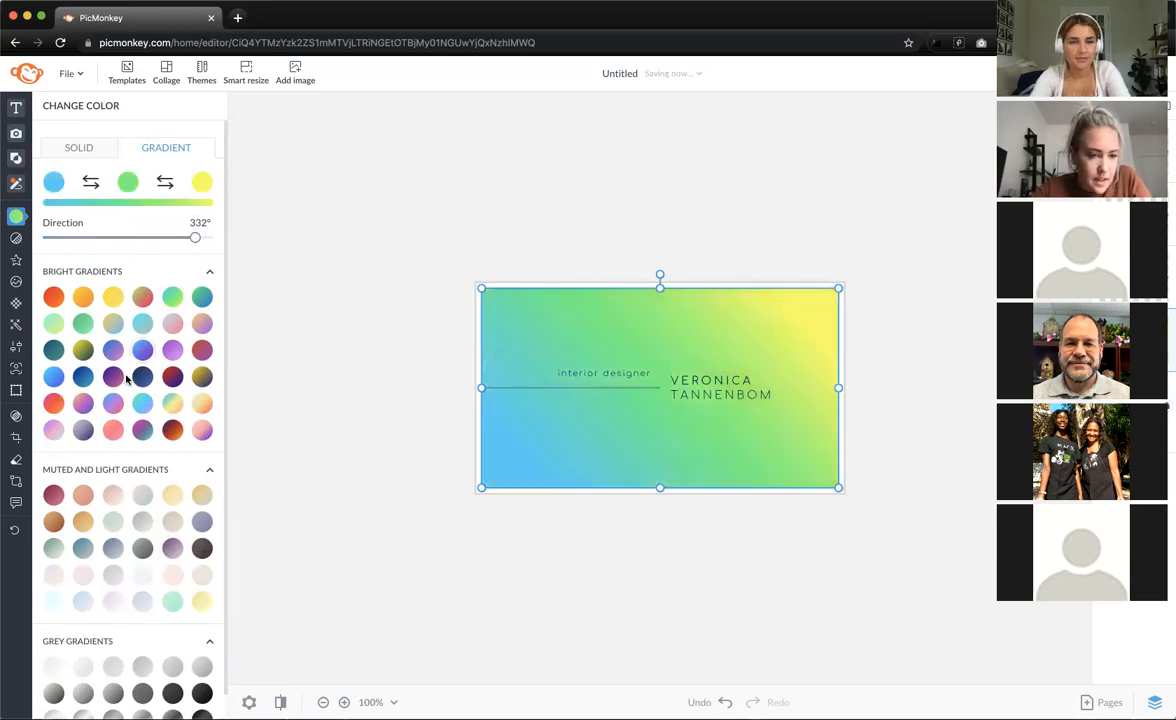
pyautogui.click(113, 403)
pyautogui.click(143, 430)
pyautogui.click(172, 430)
pyautogui.click(202, 430)
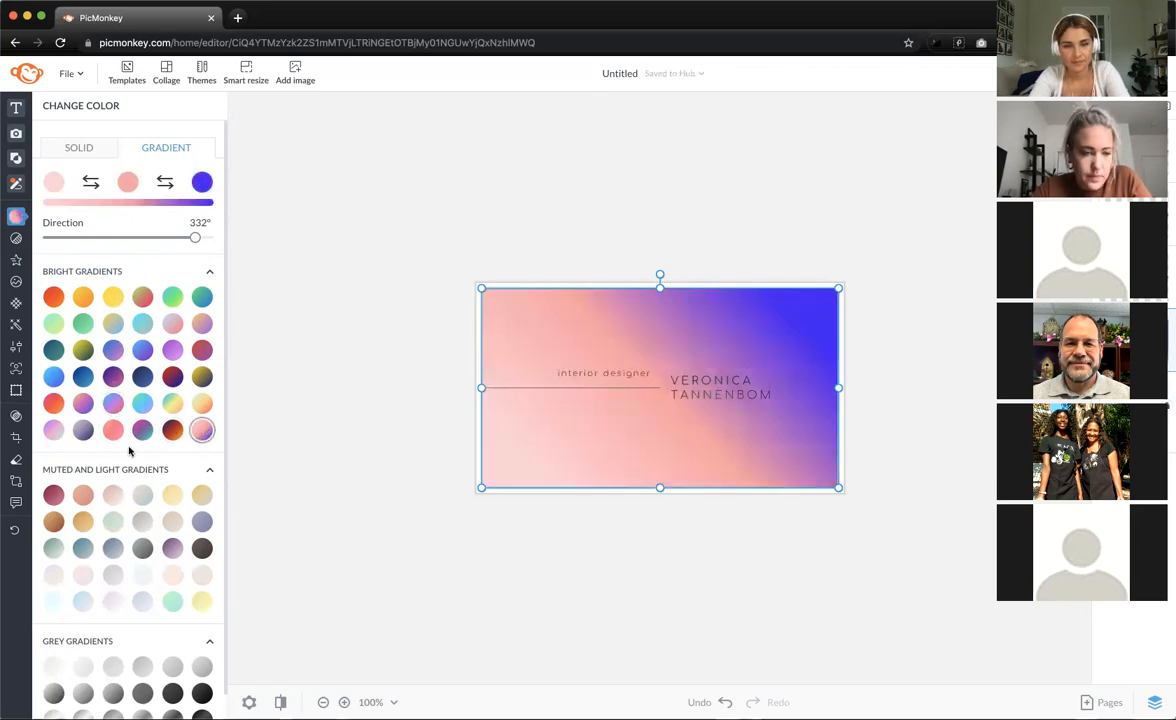
pyautogui.click(172, 603)
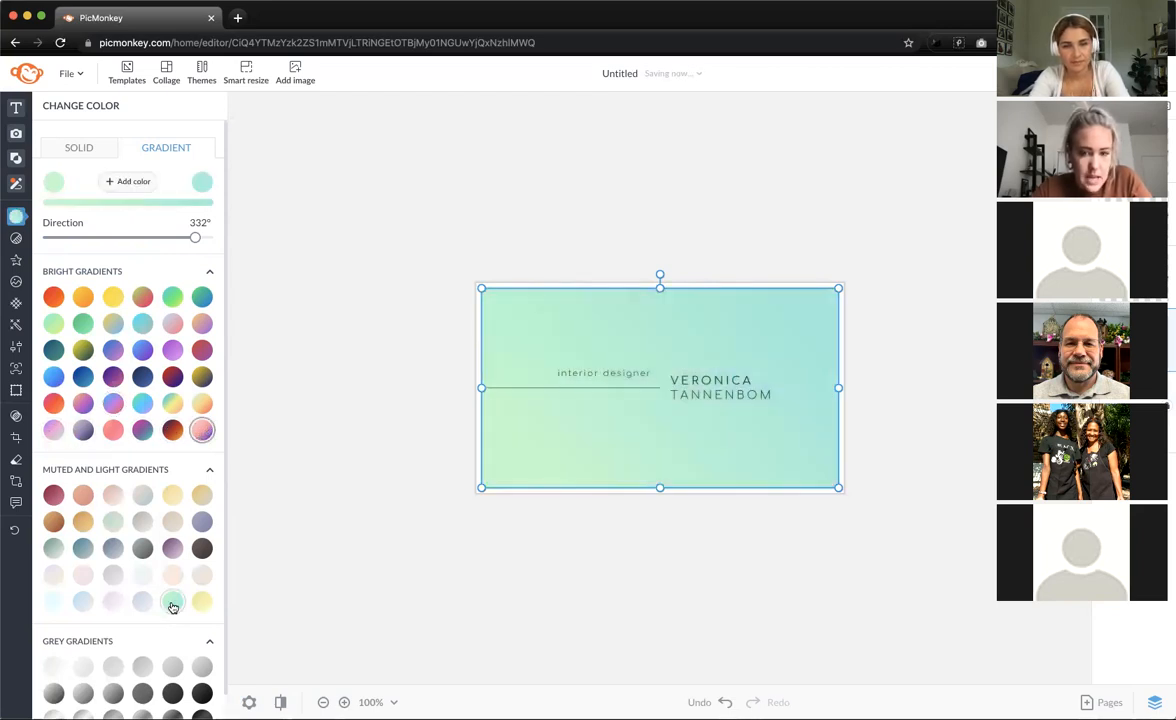
pyautogui.click(85, 602)
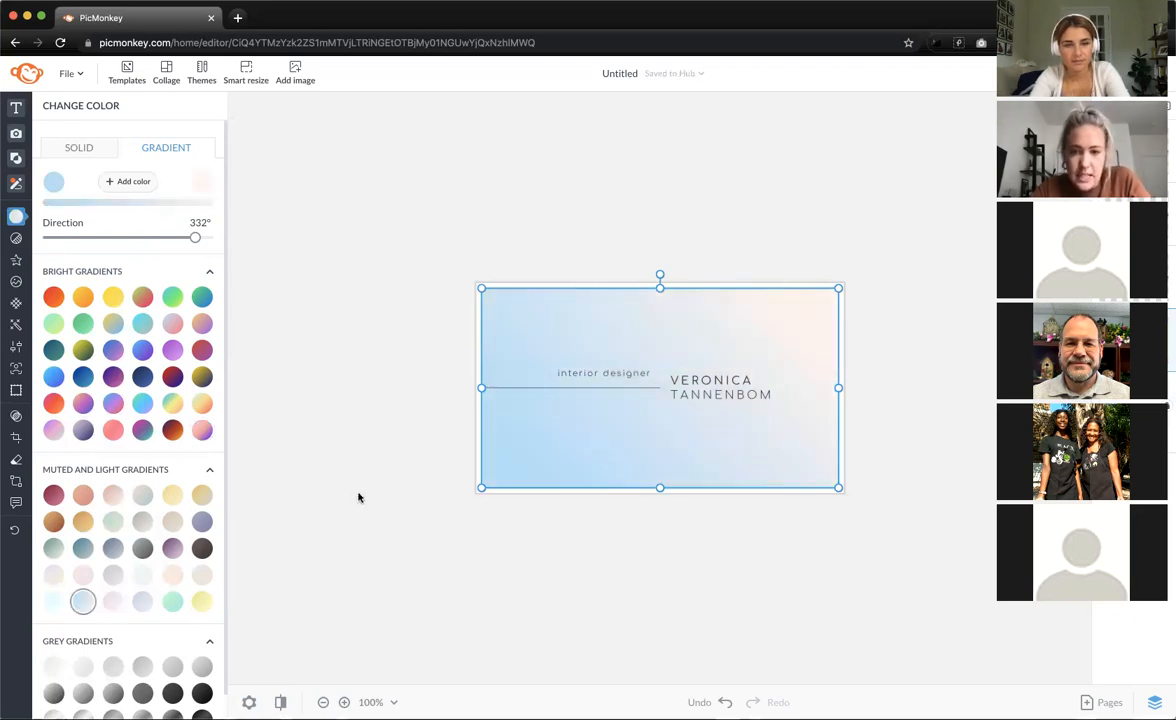
pyautogui.click(386, 596)
pyautogui.click(546, 459)
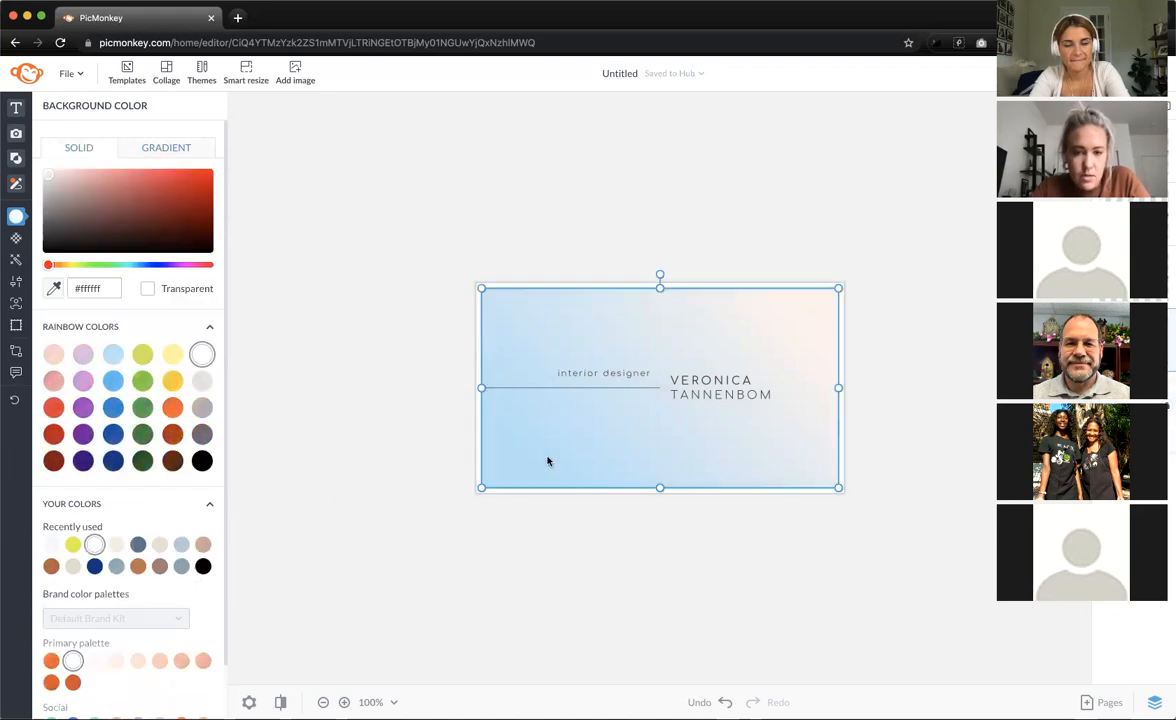
# - Rotate the card's gradient to 210°, placing pale peach upper left and light blue lower right
pyautogui.moveTo(196, 238); pyautogui.dragTo(141, 240)
pyautogui.click(382, 220)
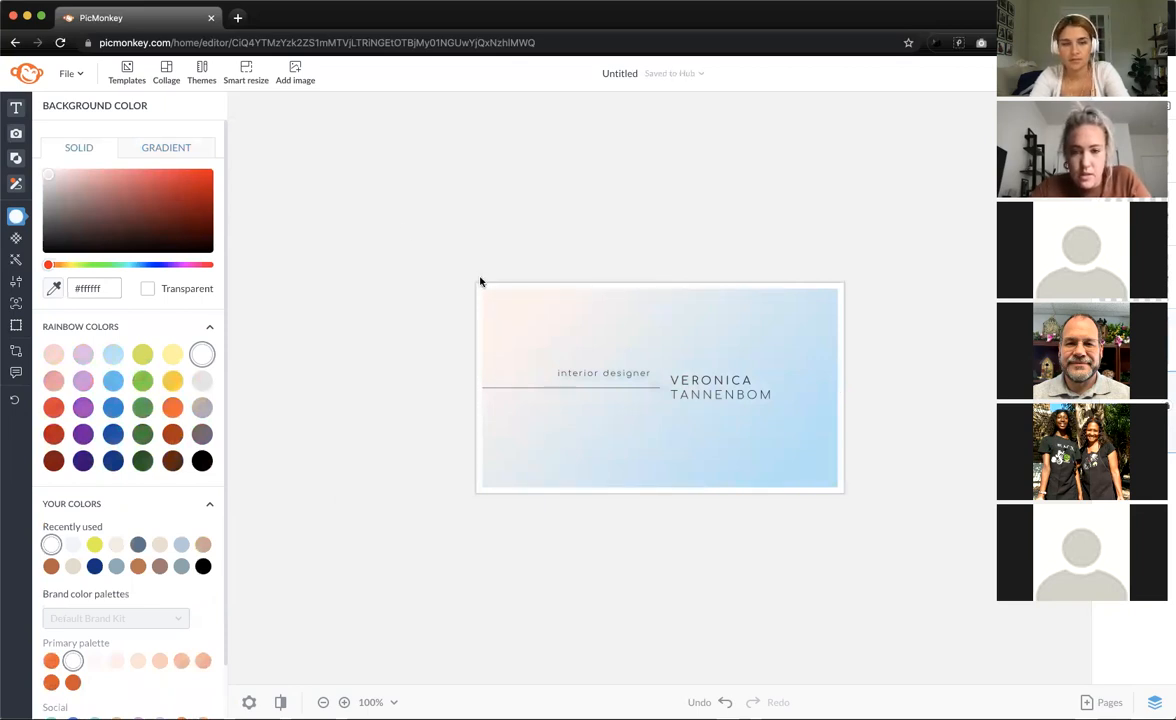
pyautogui.click(541, 378)
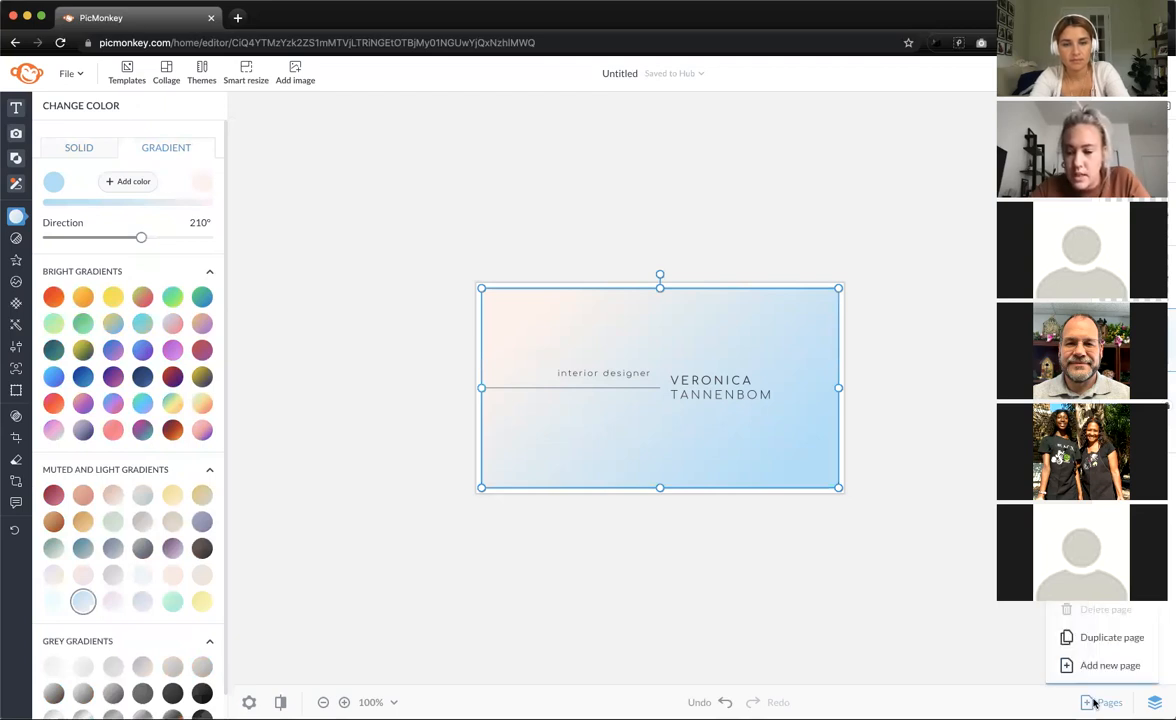
# - Add a new page and place the Tannenbom Modern card's back side on it
pyautogui.click(1068, 662)
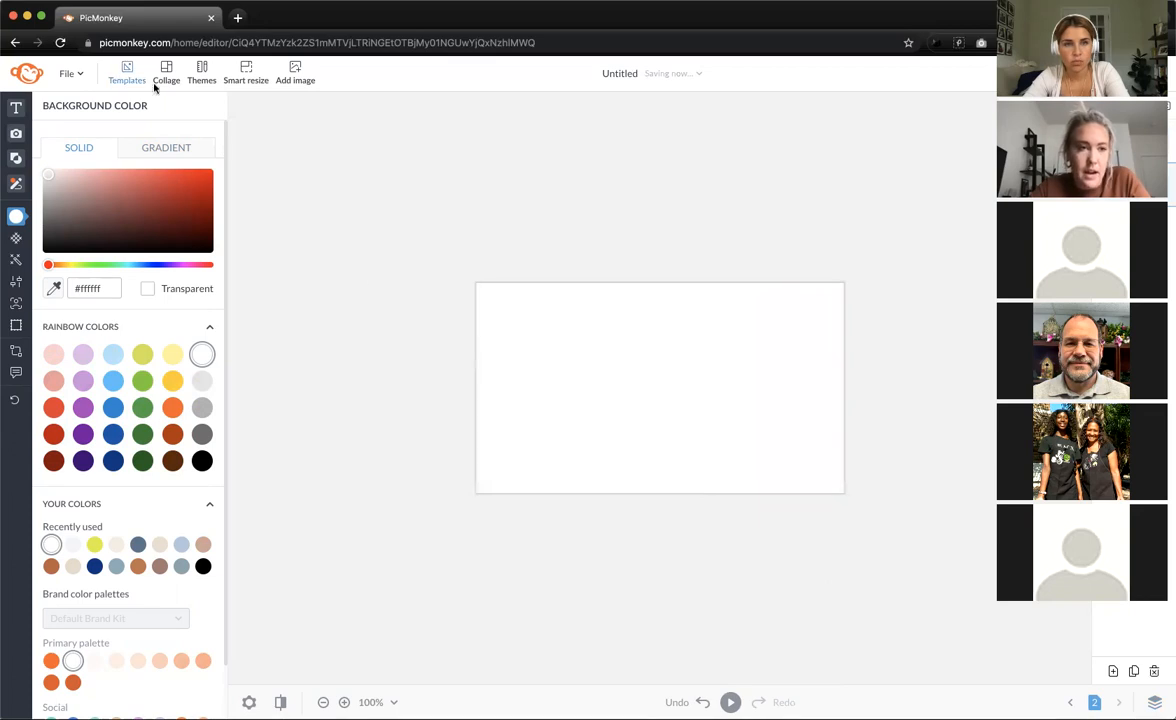
pyautogui.click(127, 80)
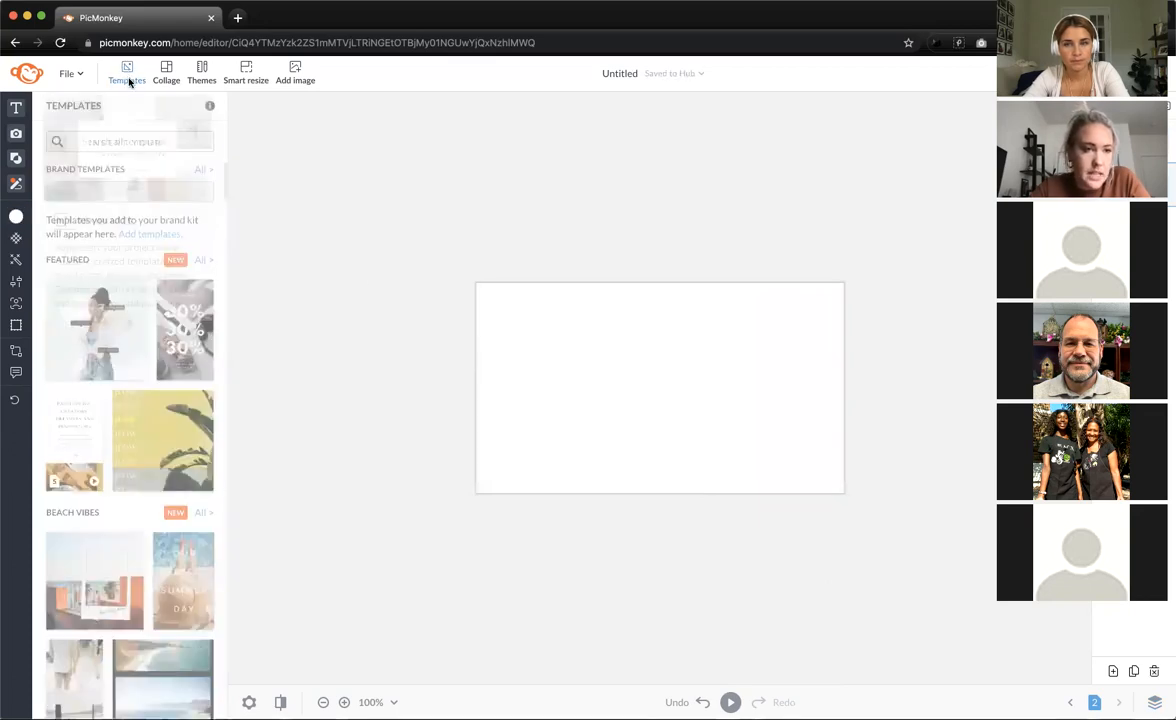
pyautogui.click(96, 144)
pyautogui.write('B')
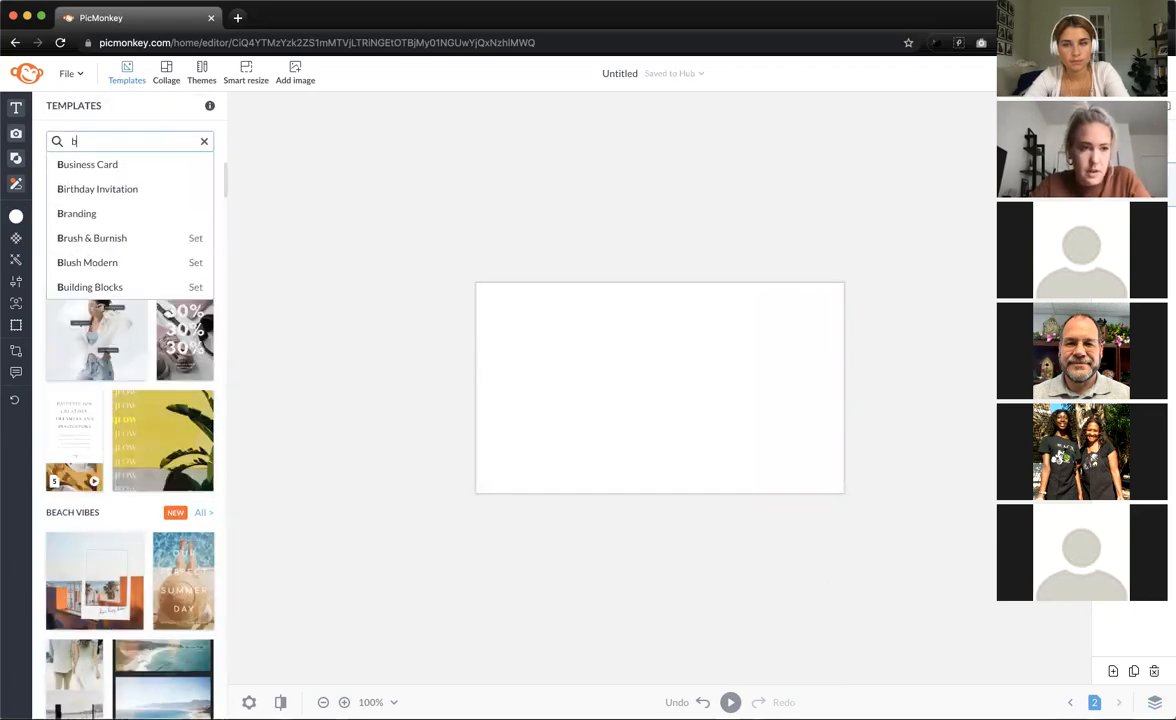
pyautogui.click(96, 163)
pyautogui.click(145, 432)
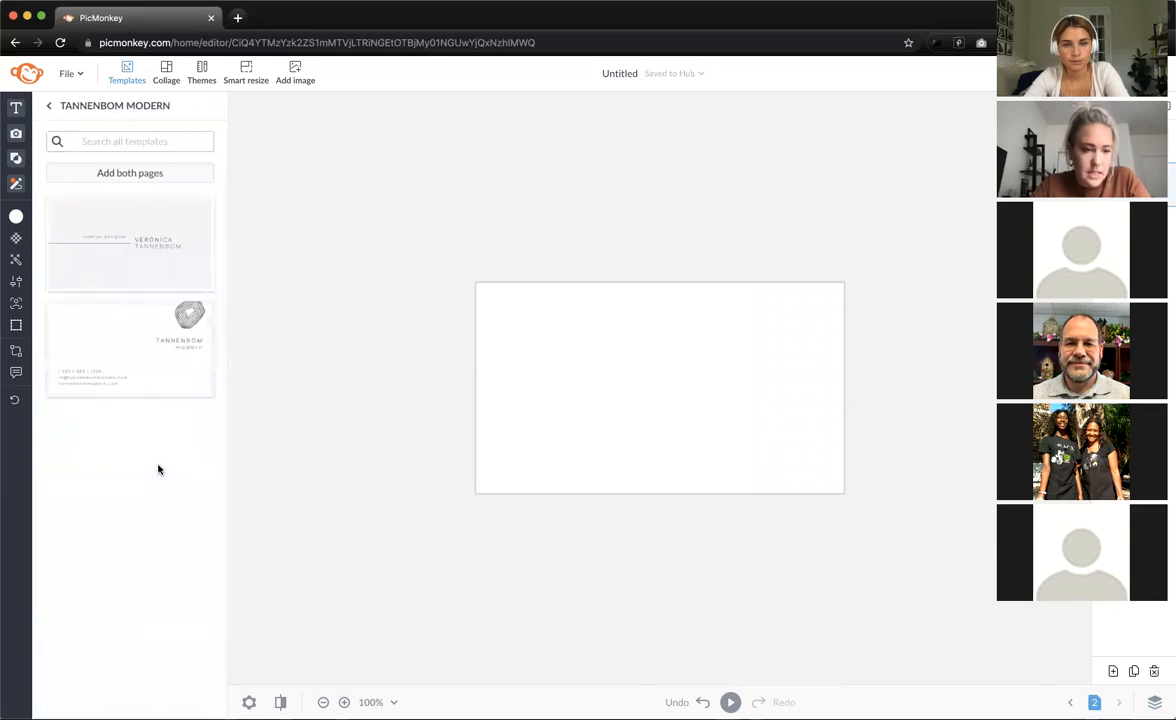
pyautogui.click(145, 330)
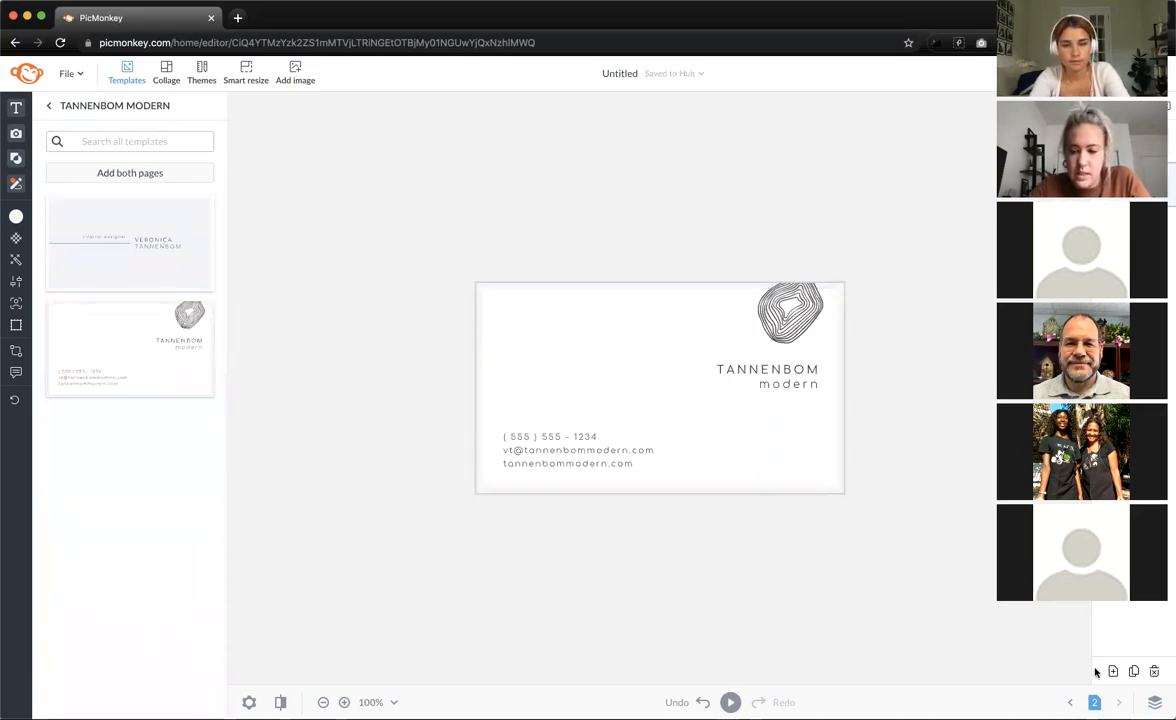
# - Compare with the Veronica card on page 1, then return to the Tannenbom back page
pyautogui.click(1070, 703)
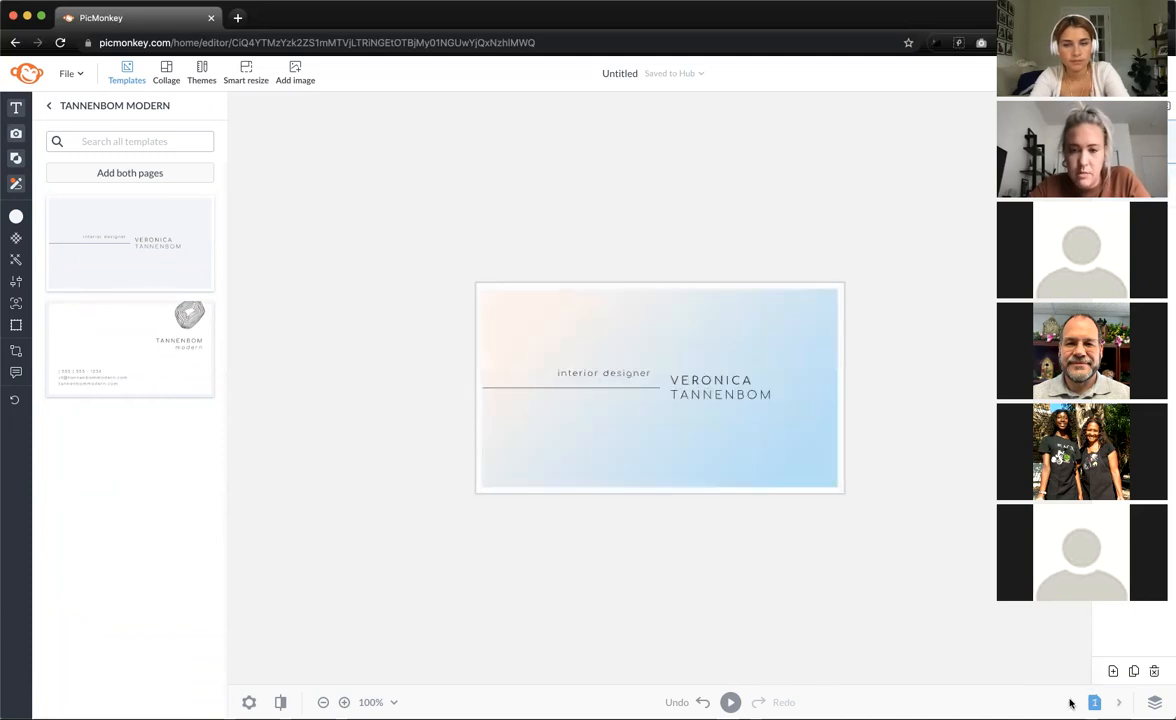
pyautogui.click(792, 463)
pyautogui.click(874, 528)
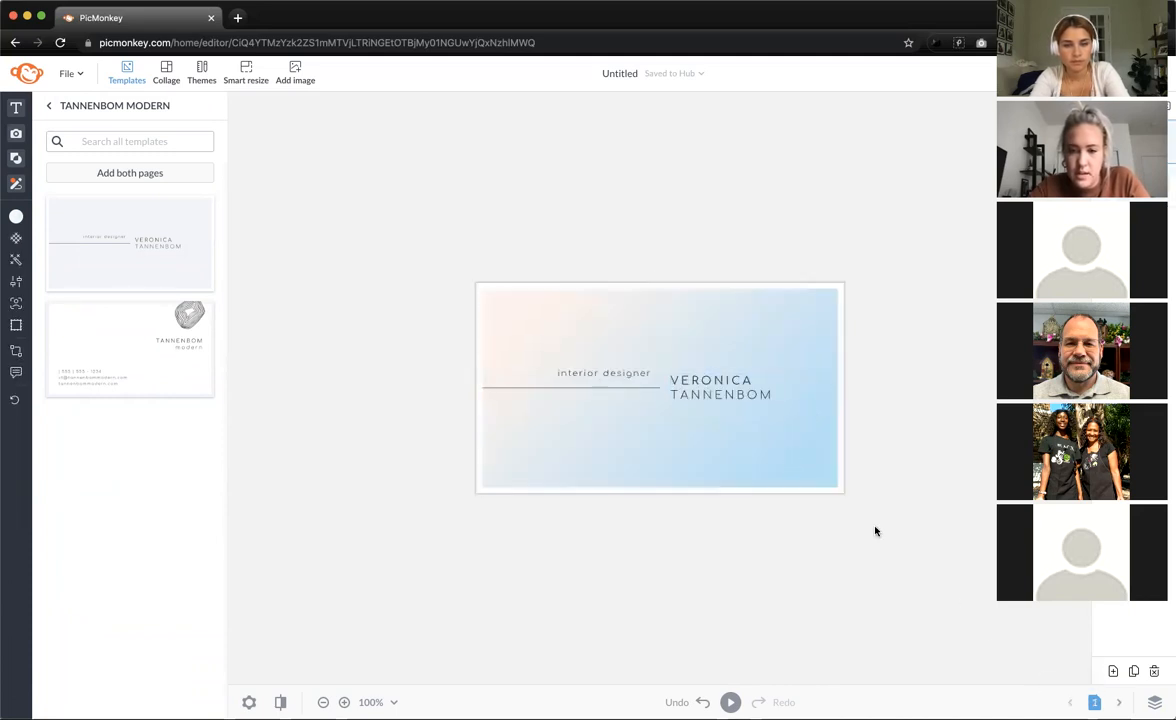
pyautogui.click(1117, 701)
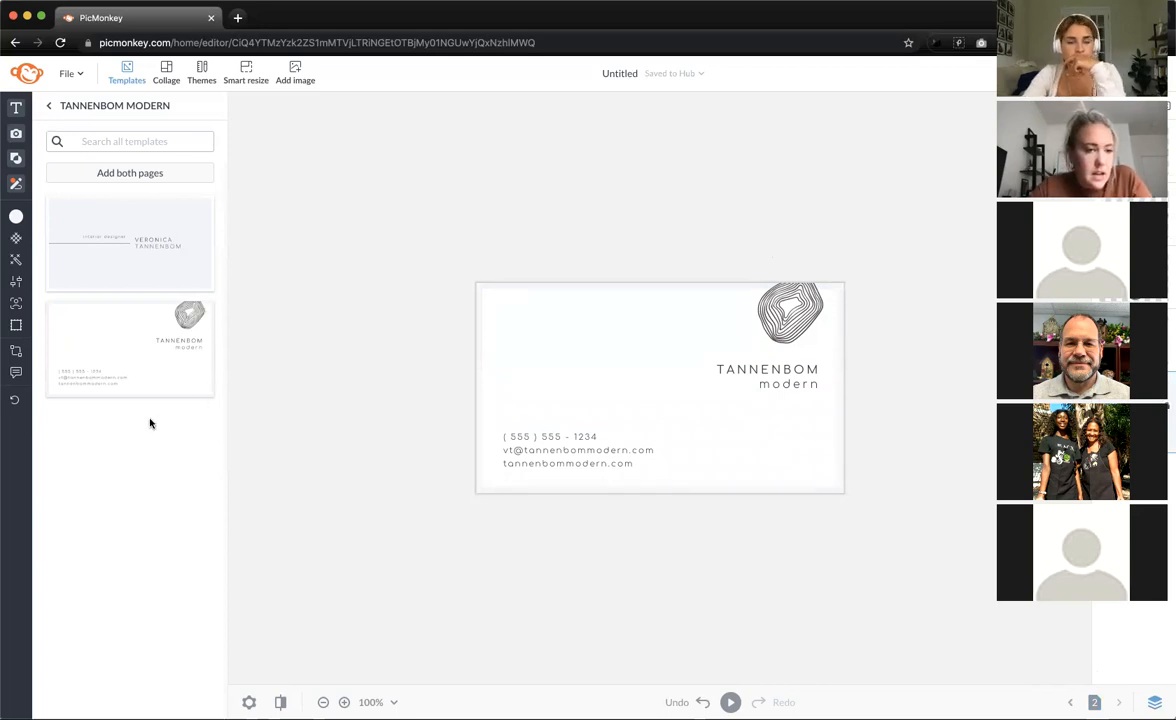
pyautogui.click(16, 216)
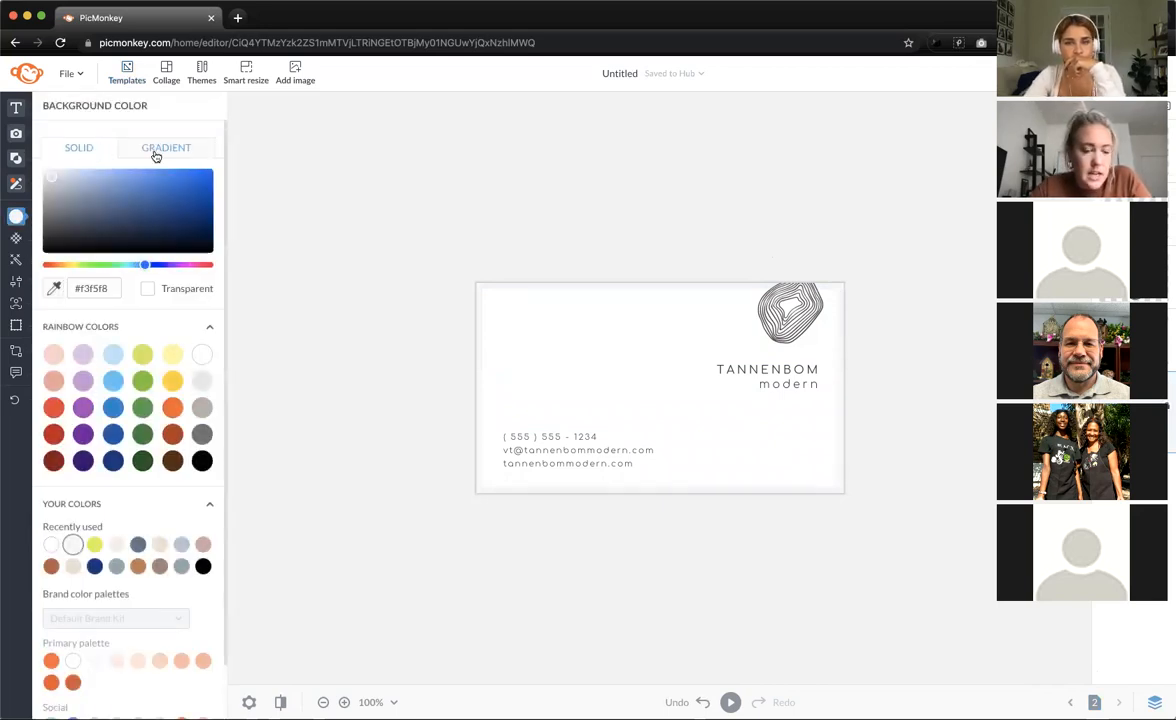
# - Apply the light blue-to-peach muted gradient at 242° to page 2, comparing against page 1
pyautogui.click(155, 150)
pyautogui.click(82, 598)
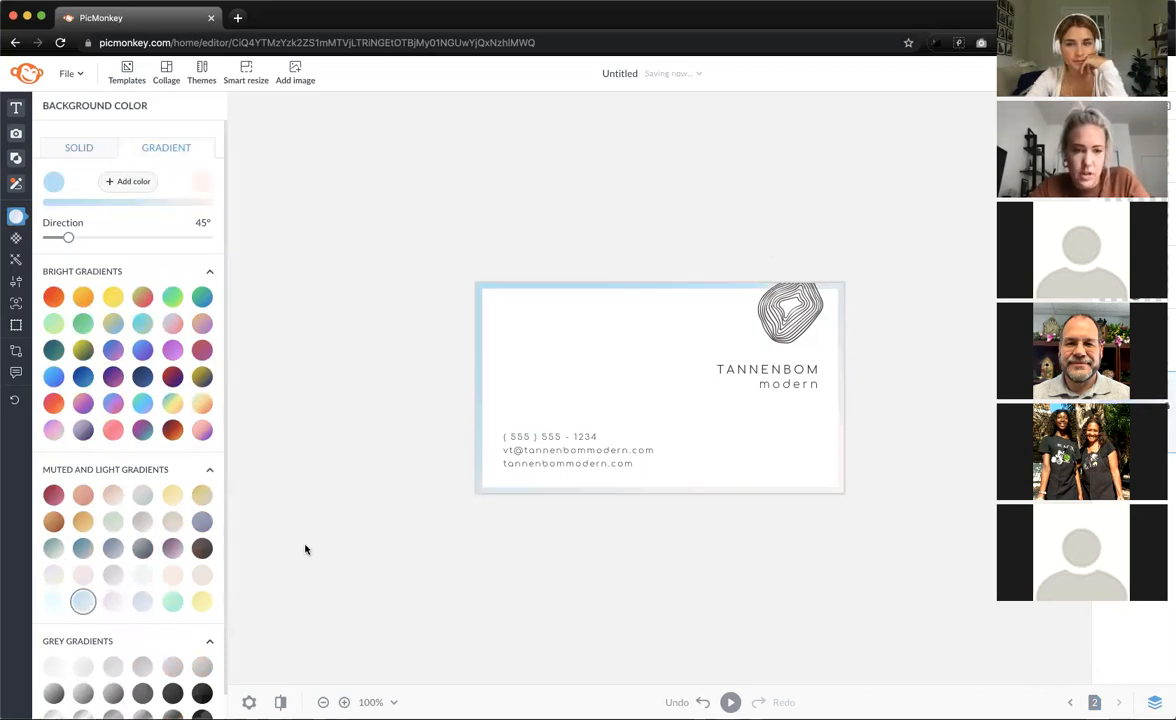
pyautogui.moveTo(68, 237); pyautogui.dragTo(156, 249)
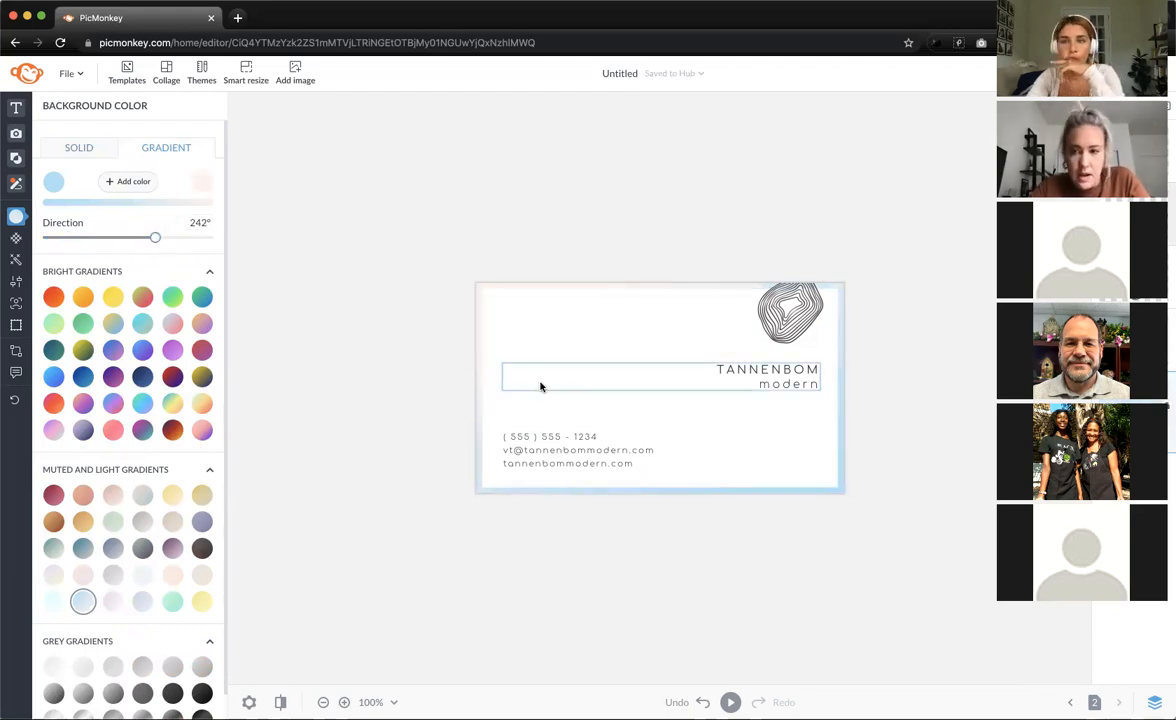
pyautogui.click(1070, 702)
pyautogui.click(1118, 702)
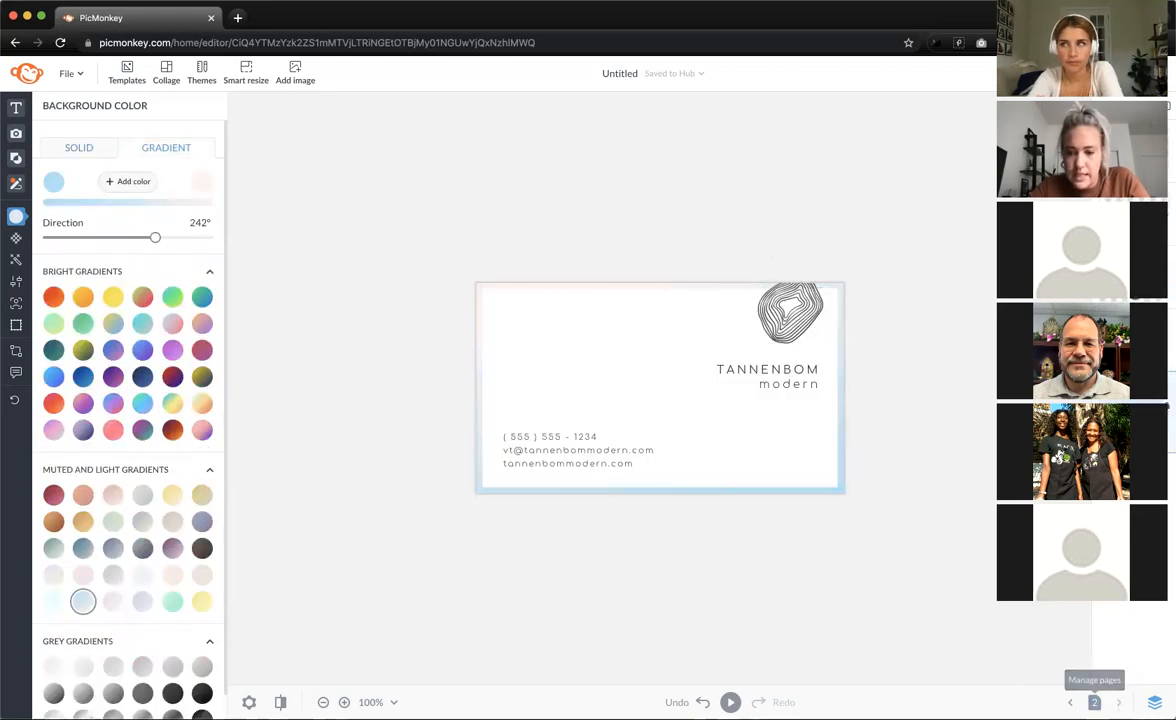
pyautogui.click(1070, 702)
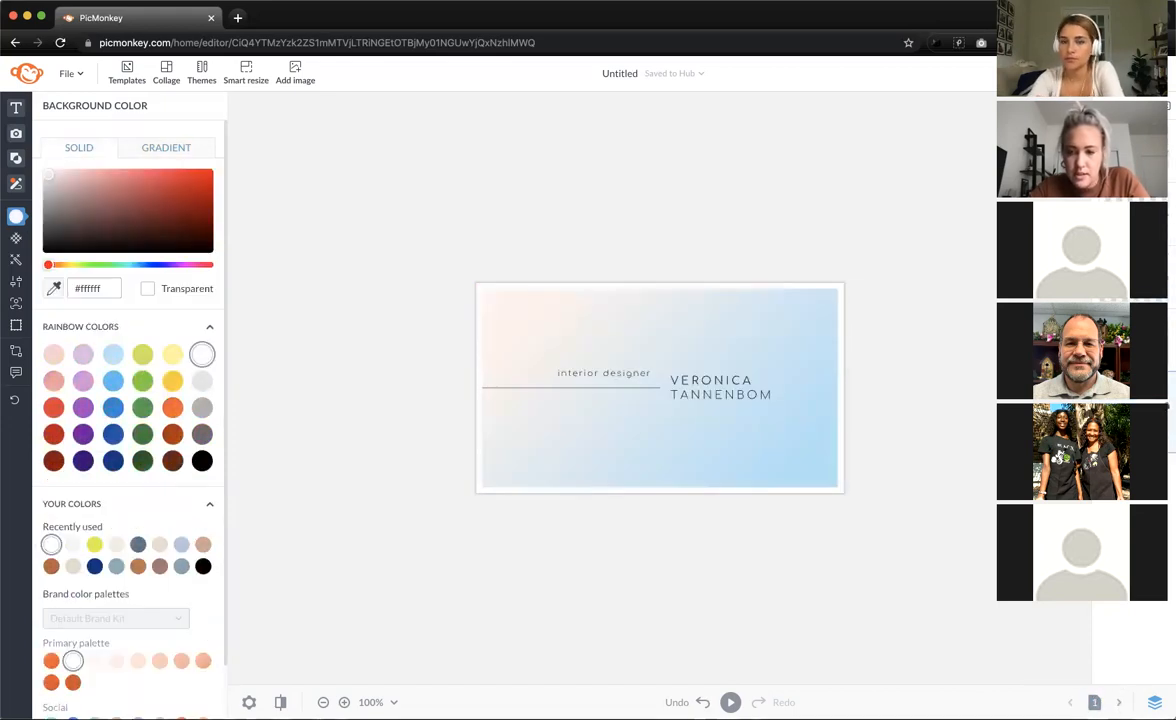
pyautogui.click(1119, 704)
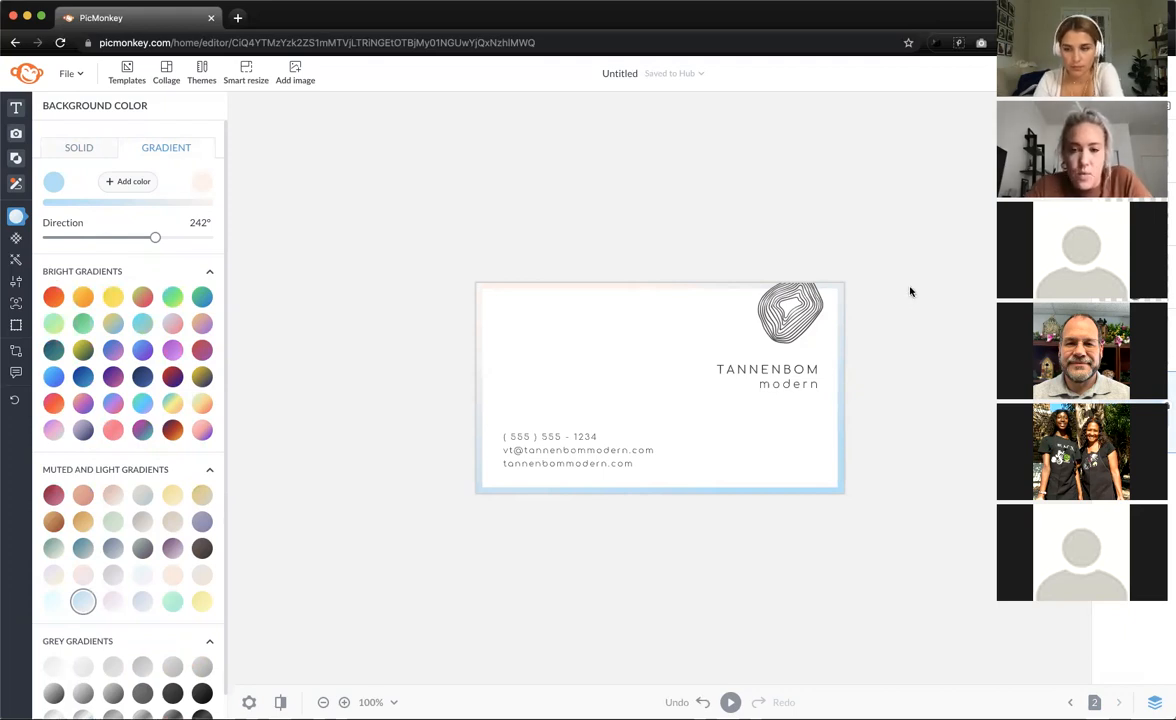
# - Select the swirl logo's dark line colour and try solid yellow on it
pyautogui.scroll(5, 911, 289)
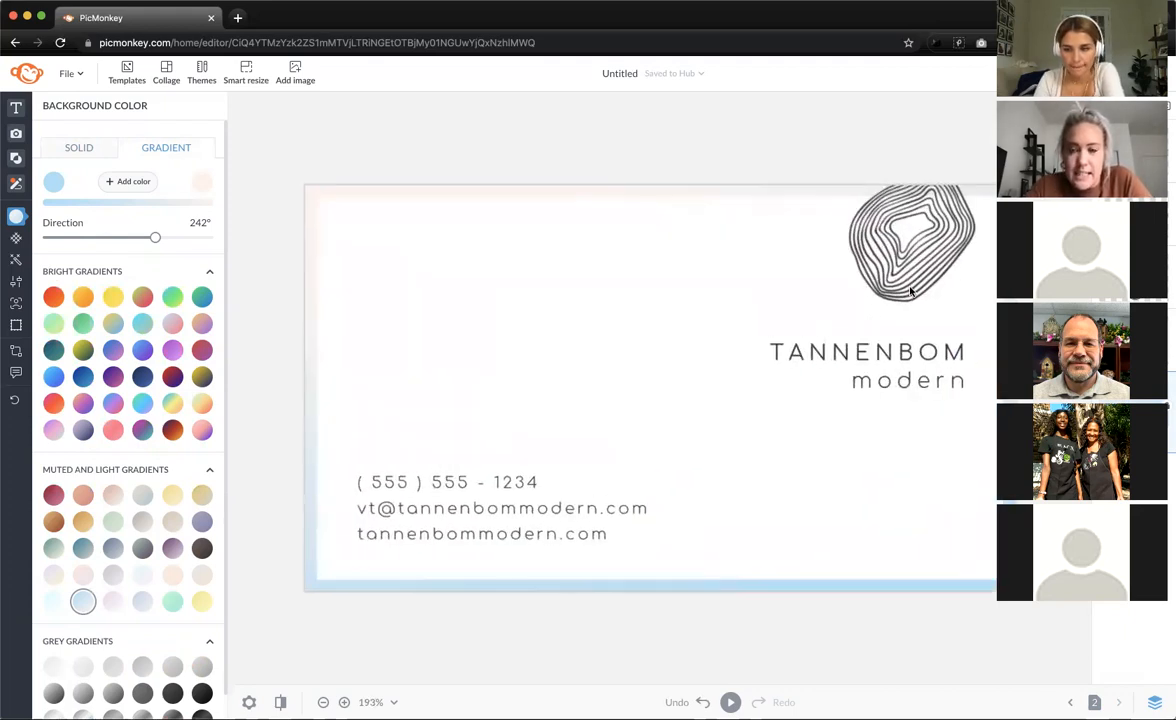
pyautogui.scroll(-2, 911, 289)
pyautogui.click(858, 276)
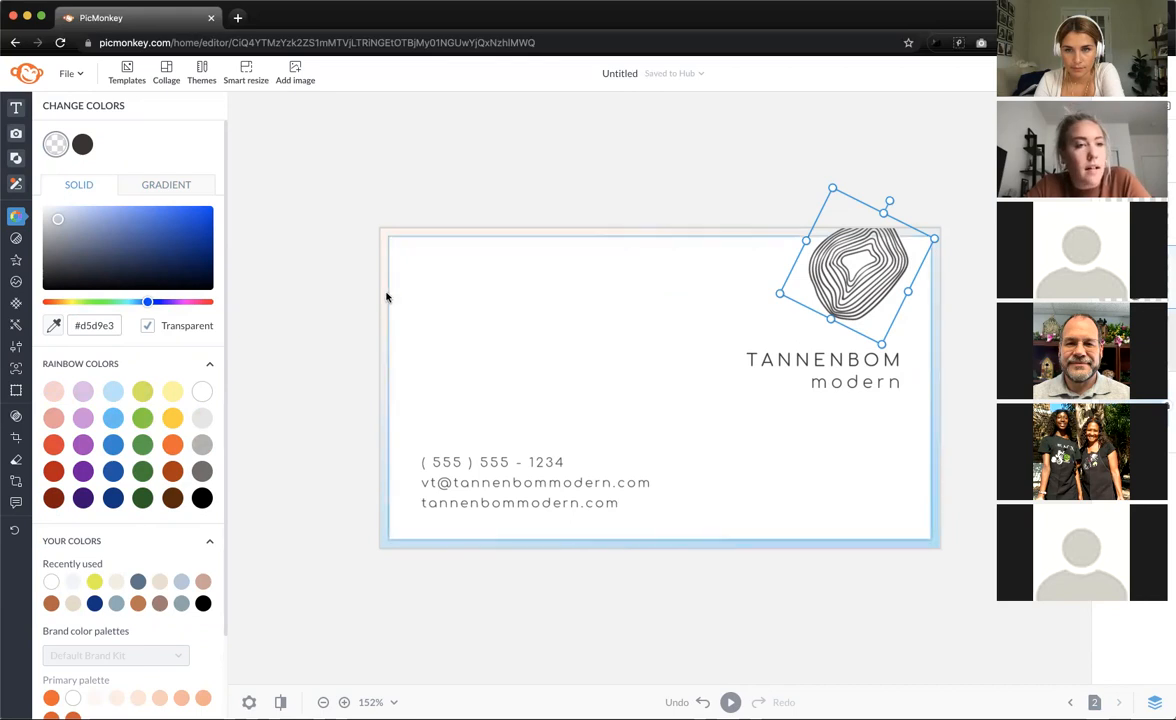
pyautogui.click(84, 144)
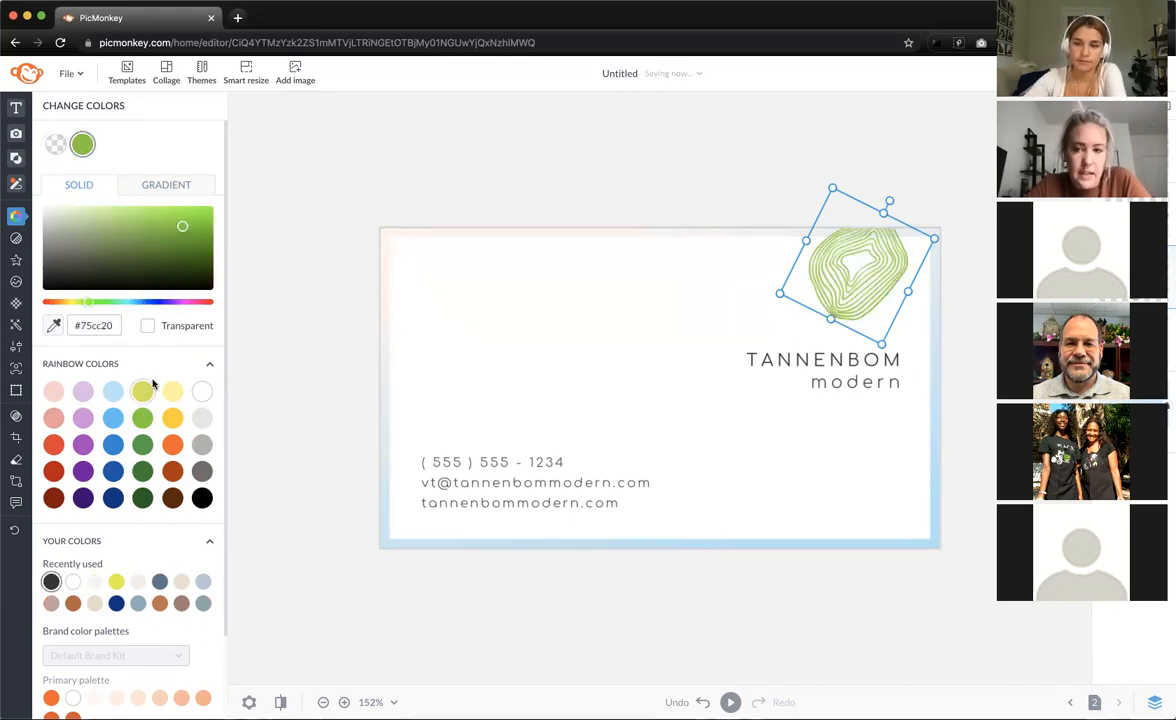
pyautogui.click(173, 419)
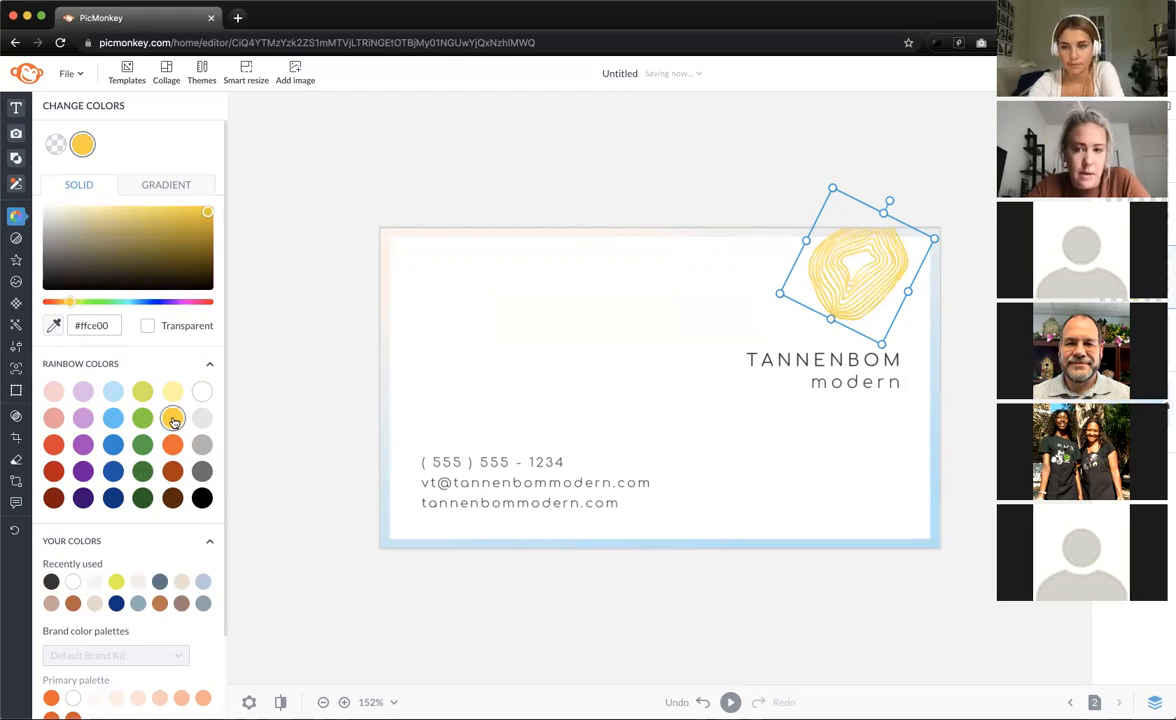
# - Try several gradient presets on the logo and settle on the pink Bright Gradients swatch
pyautogui.click(168, 190)
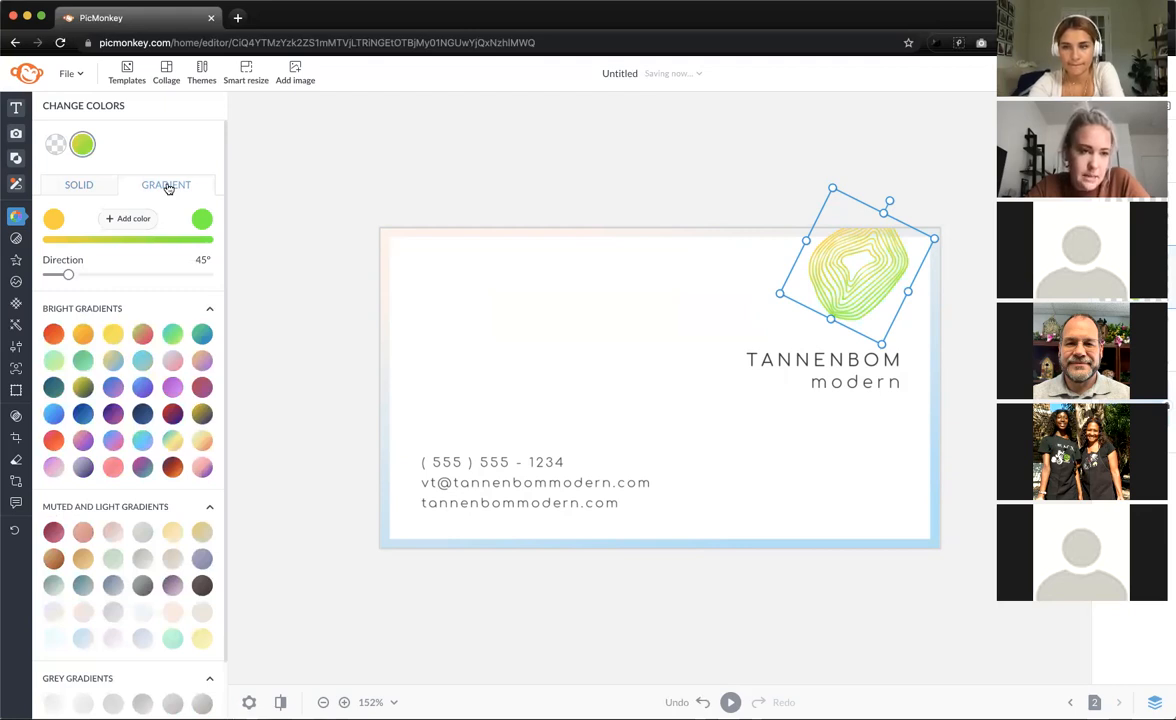
pyautogui.click(109, 338)
pyautogui.click(86, 339)
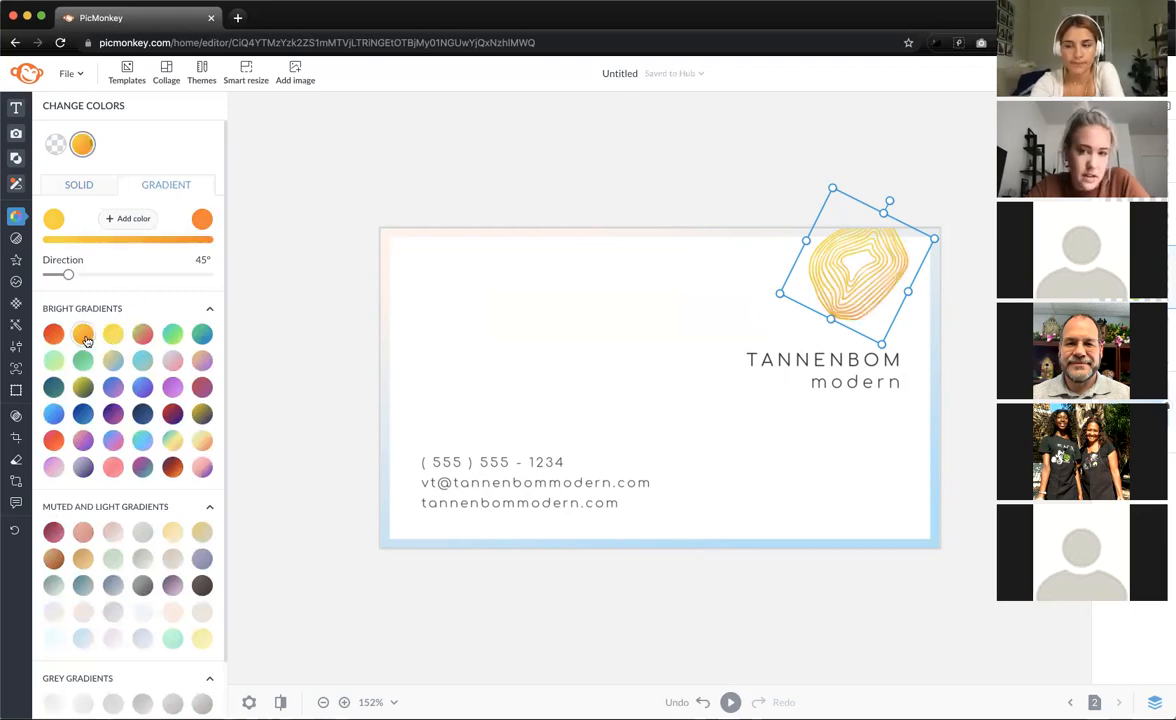
pyautogui.click(145, 363)
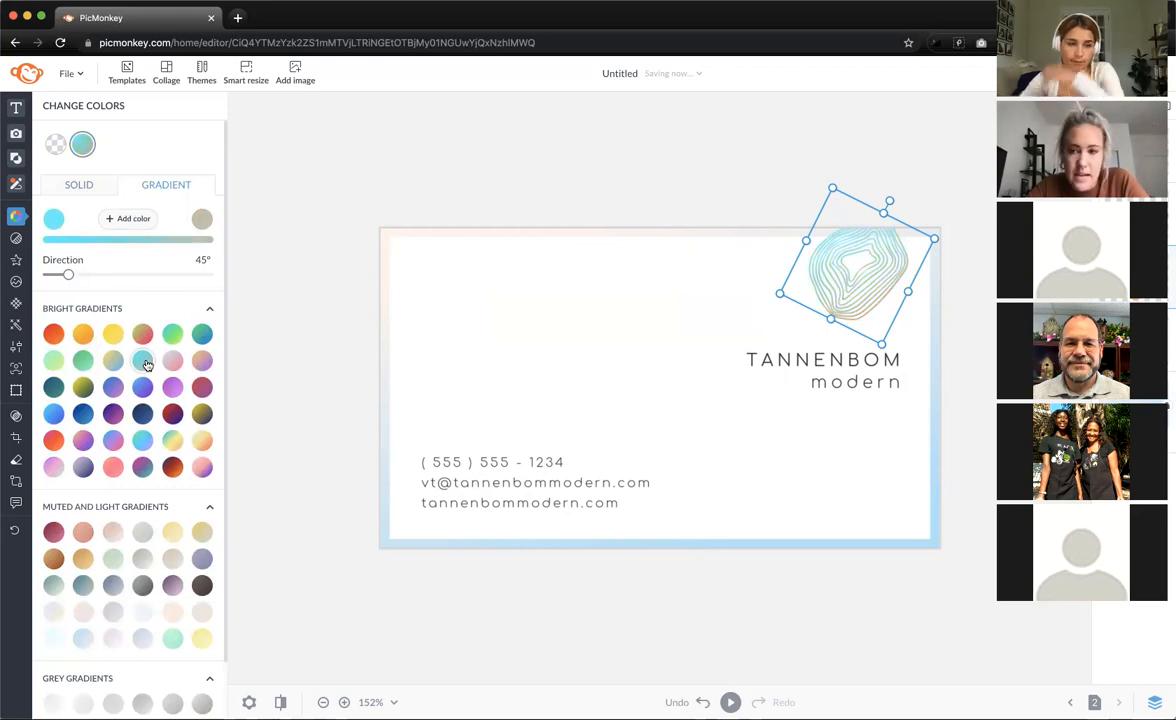
pyautogui.click(172, 362)
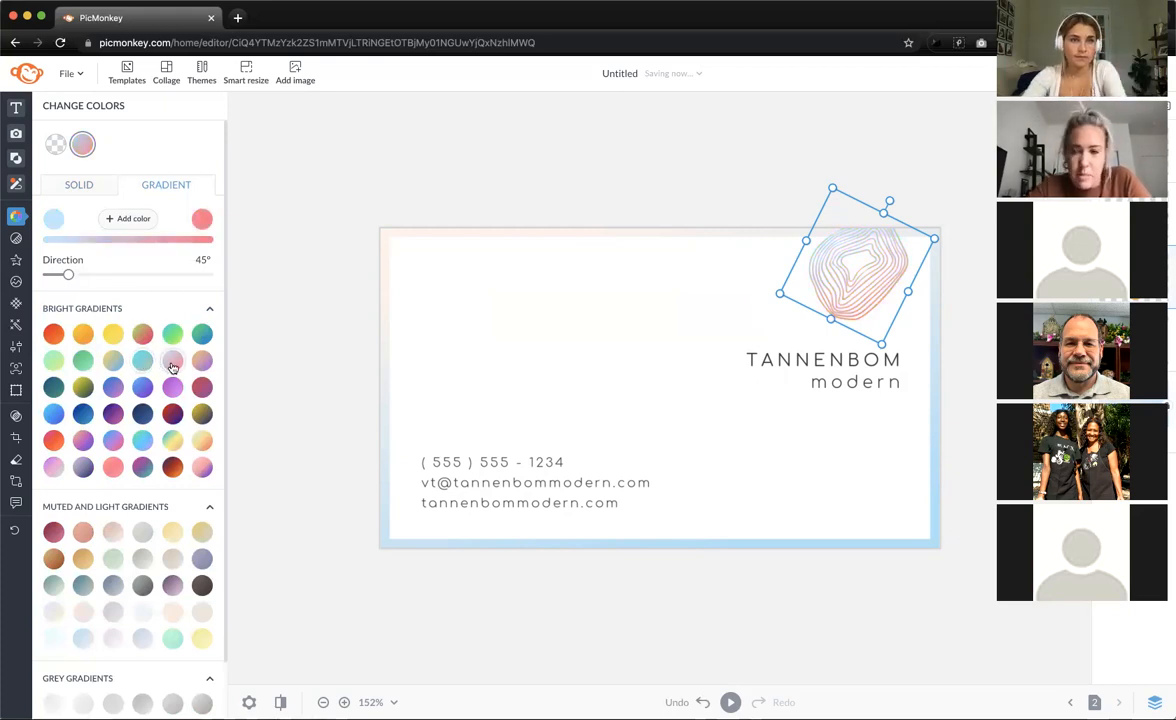
pyautogui.click(198, 442)
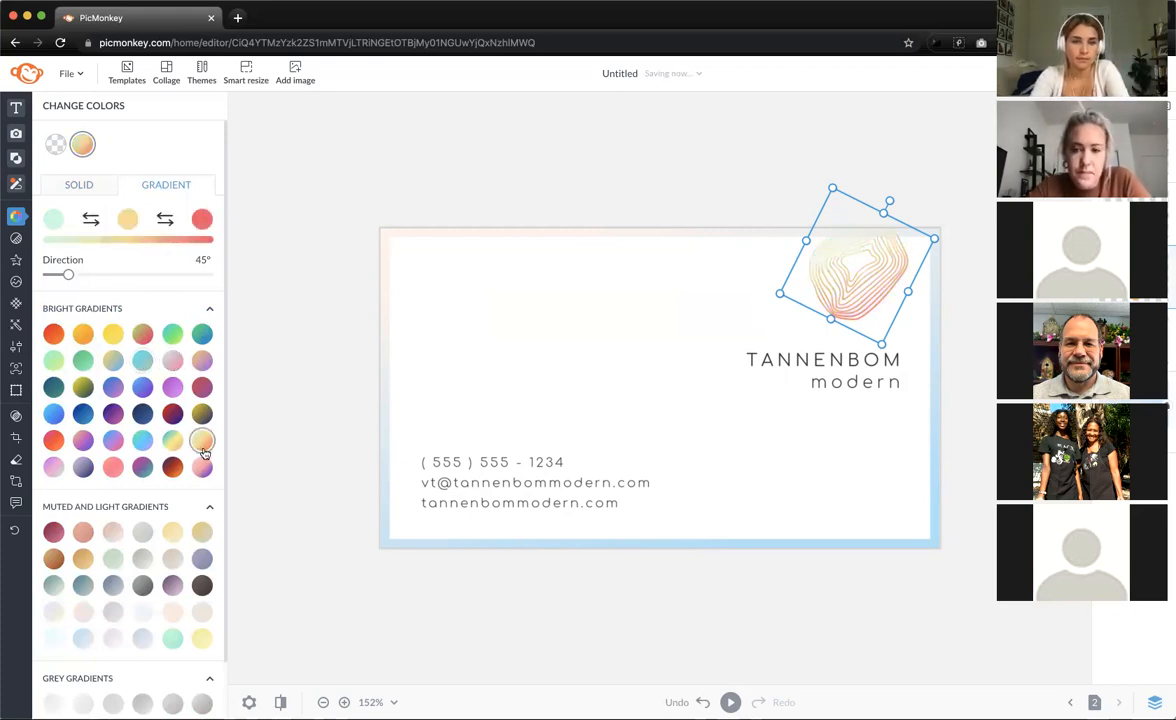
pyautogui.click(202, 466)
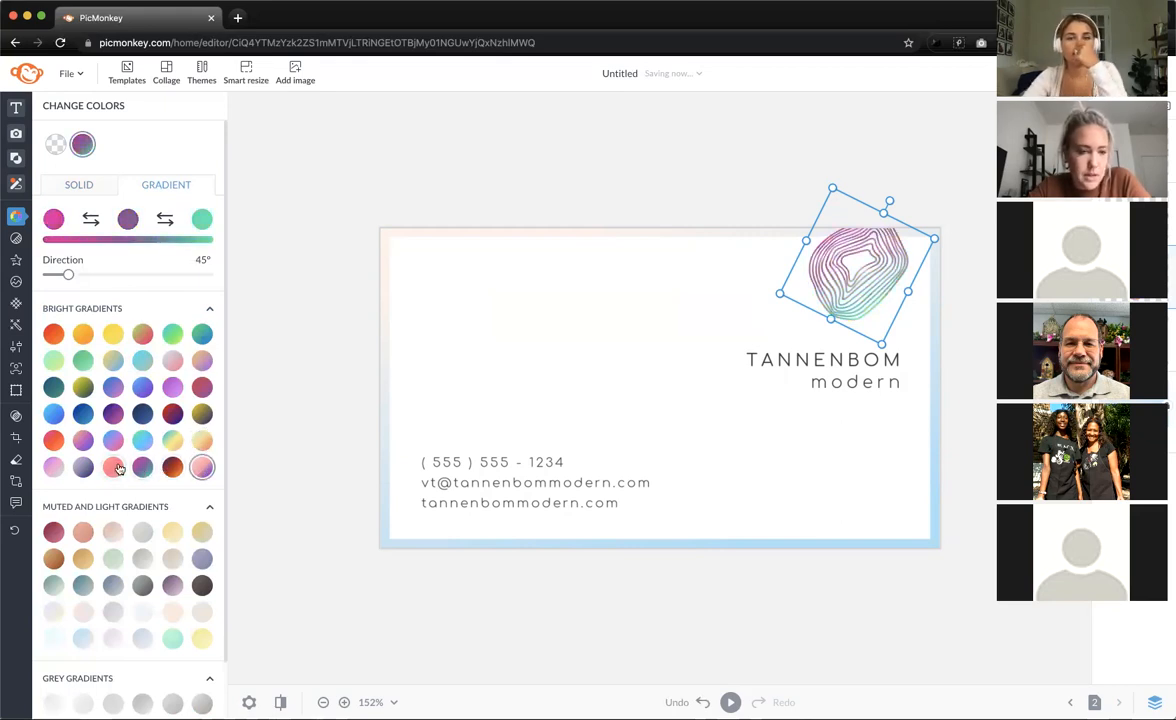
pyautogui.click(55, 467)
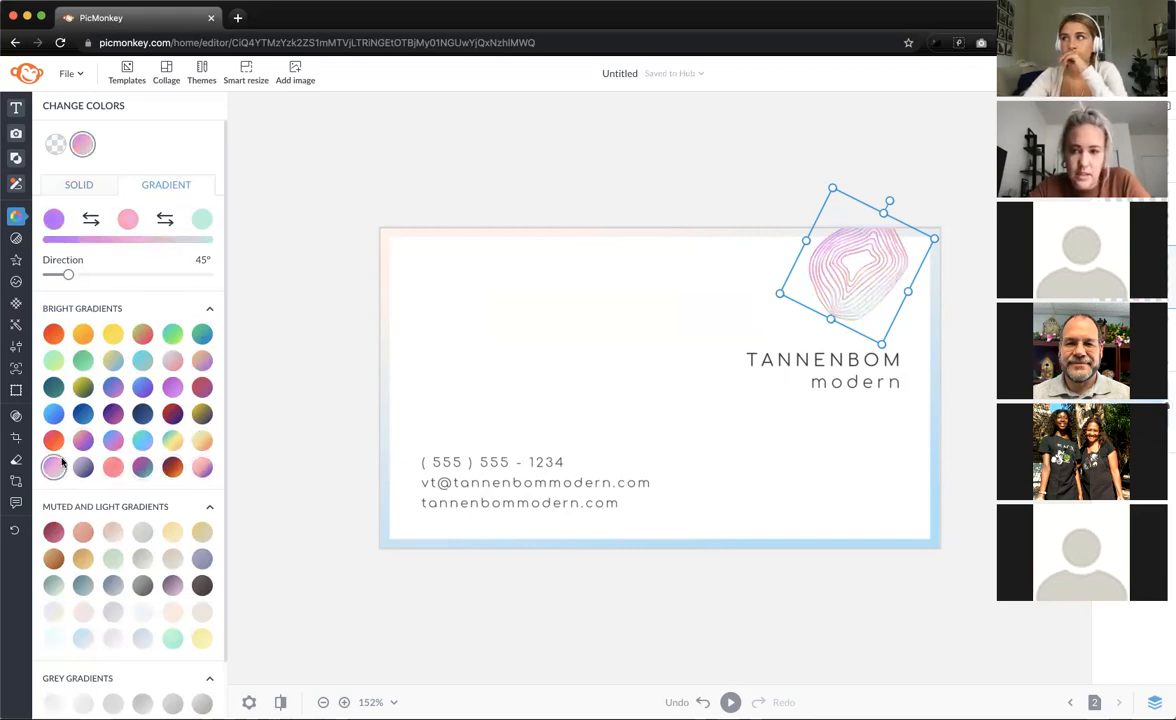
pyautogui.click(83, 360)
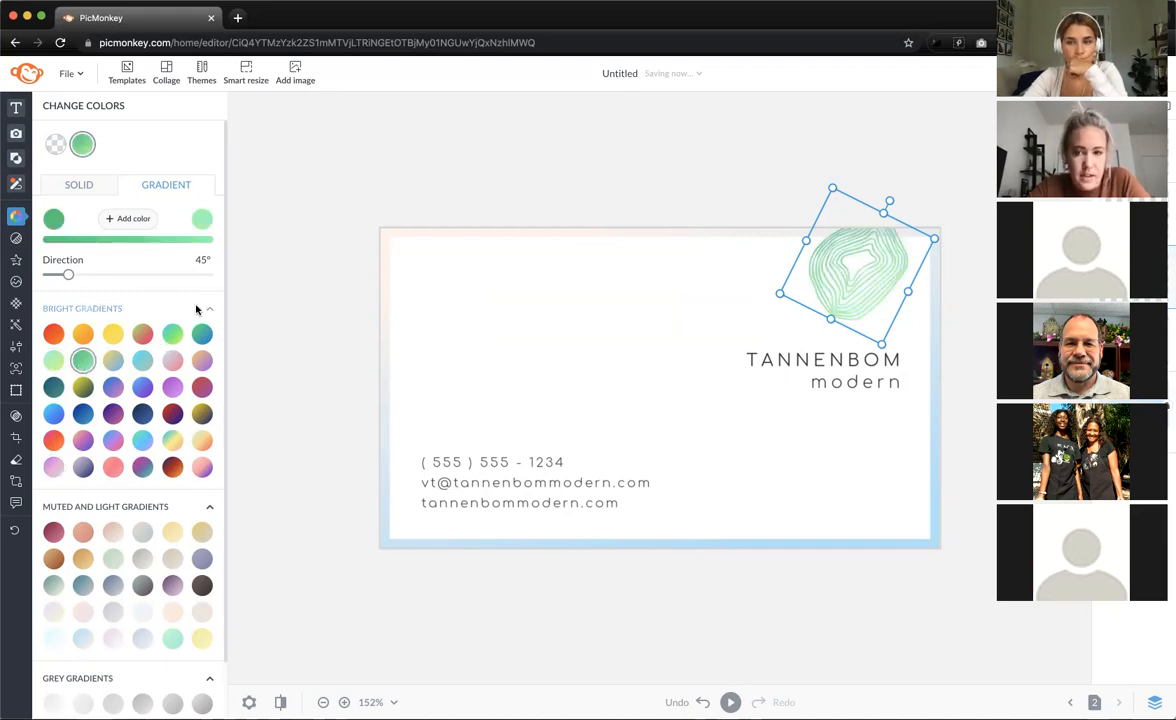
pyautogui.click(173, 358)
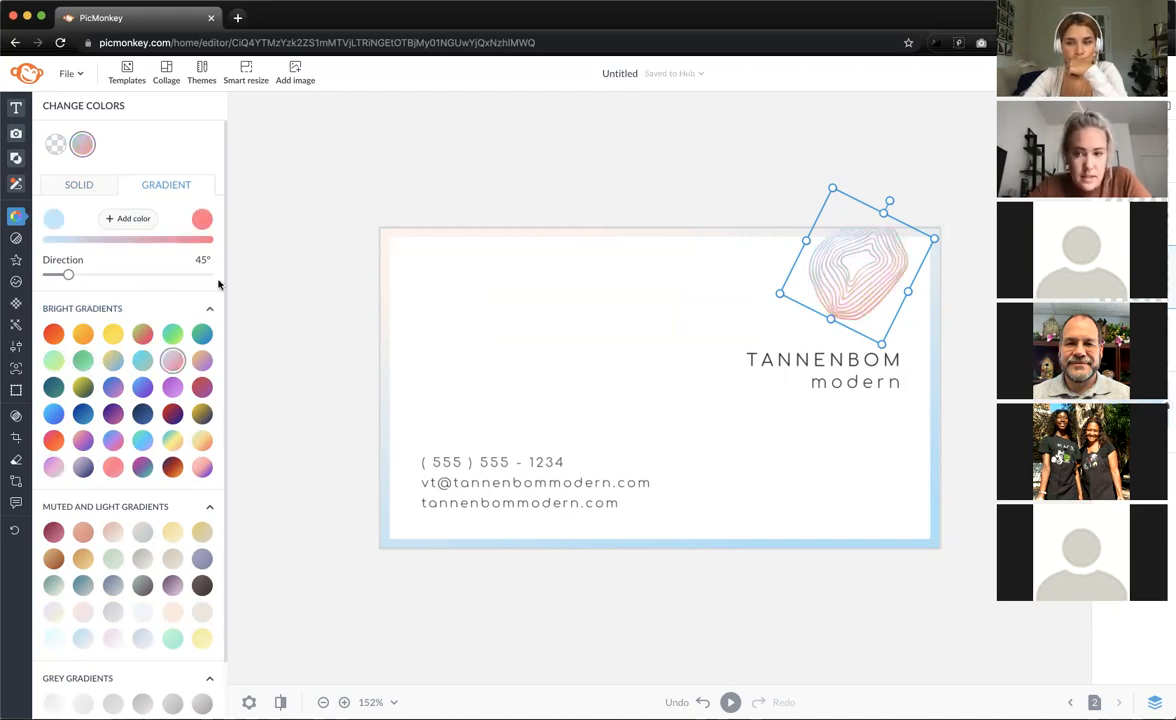
pyautogui.click(280, 282)
pyautogui.scroll(-3, 280, 282)
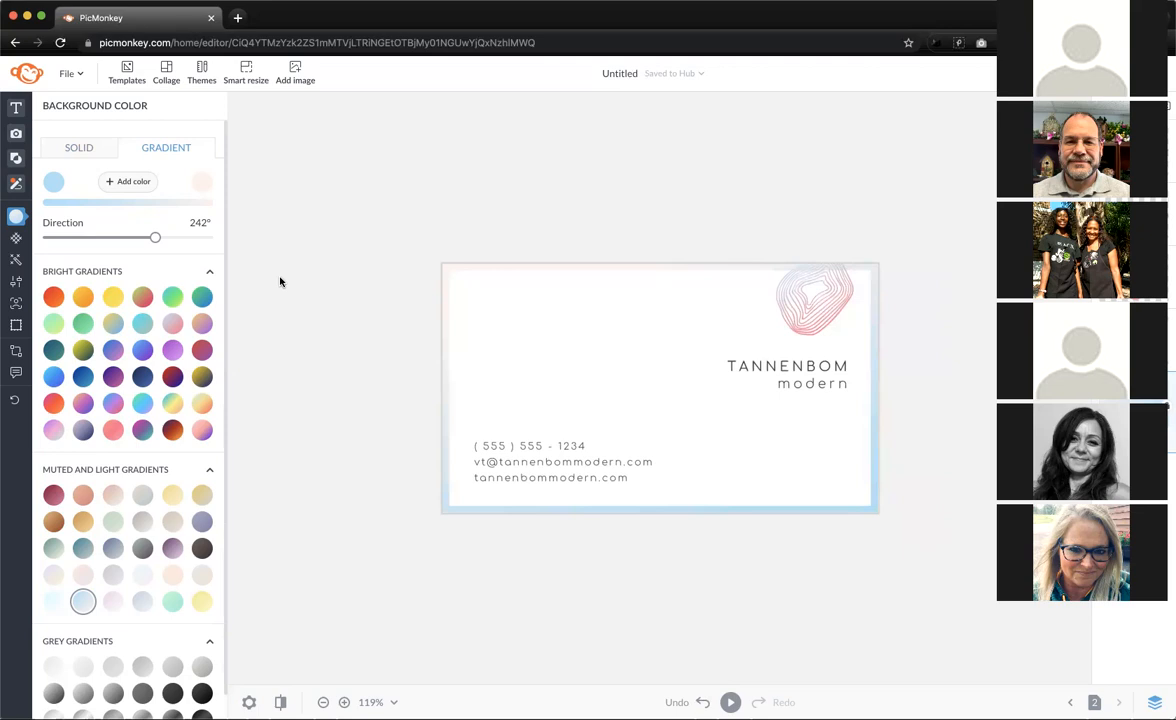
# - Go back to page 1, the Veronica card front
pyautogui.click(1069, 701)
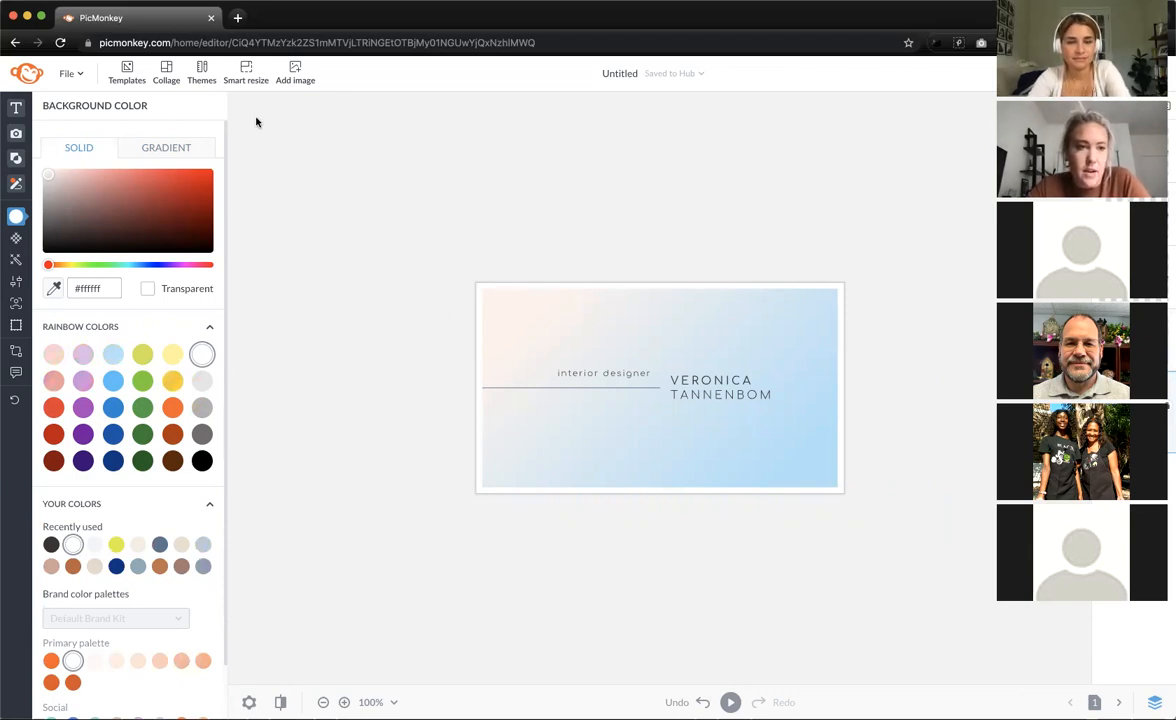
# - Create a new blank 1080 x 1080 px Instagram Post canvas
pyautogui.click(82, 73)
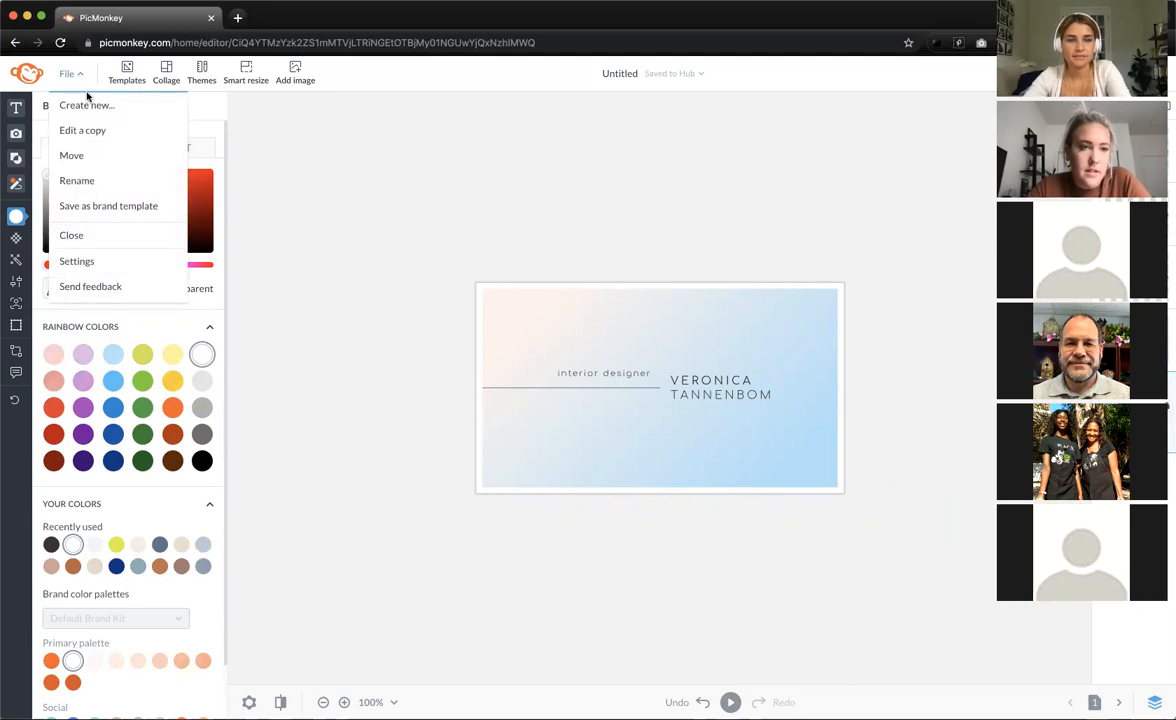
pyautogui.click(96, 108)
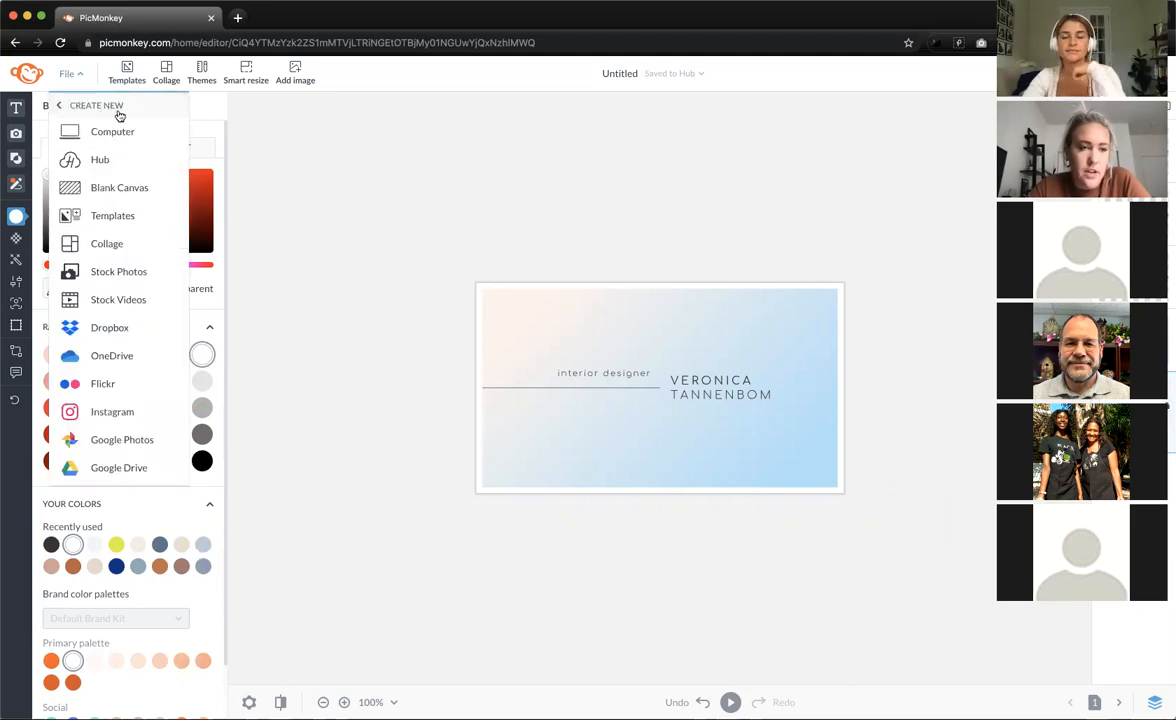
pyautogui.click(128, 192)
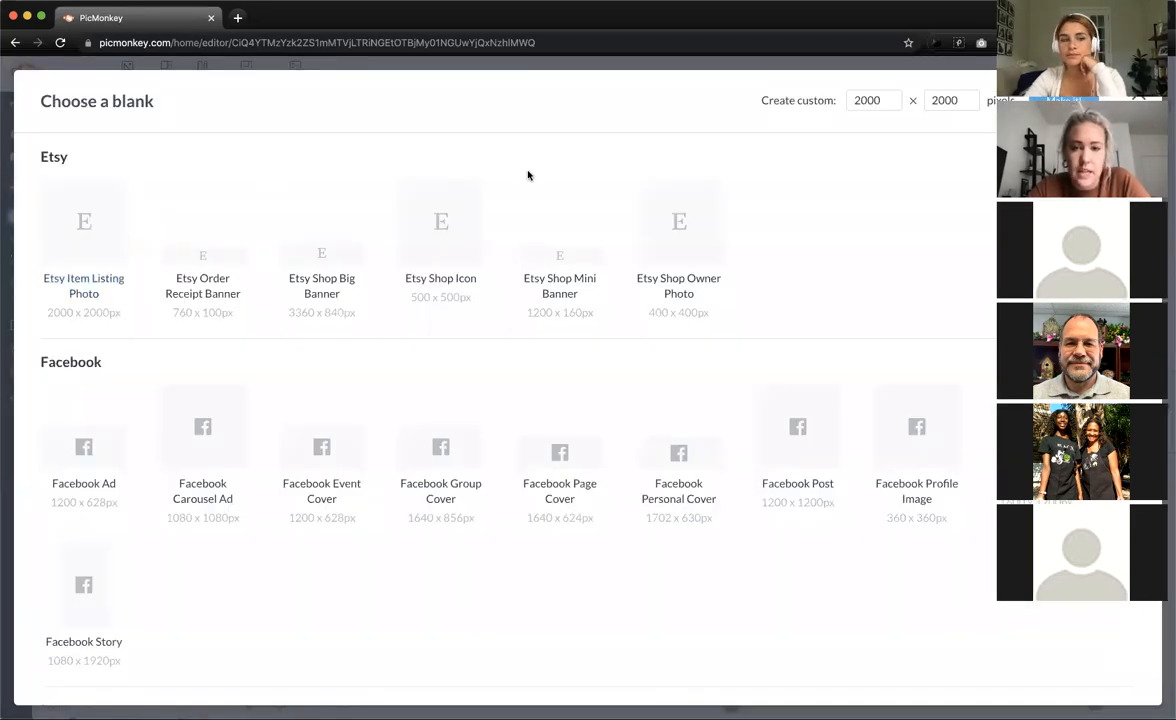
pyautogui.scroll(-5, 601, 440)
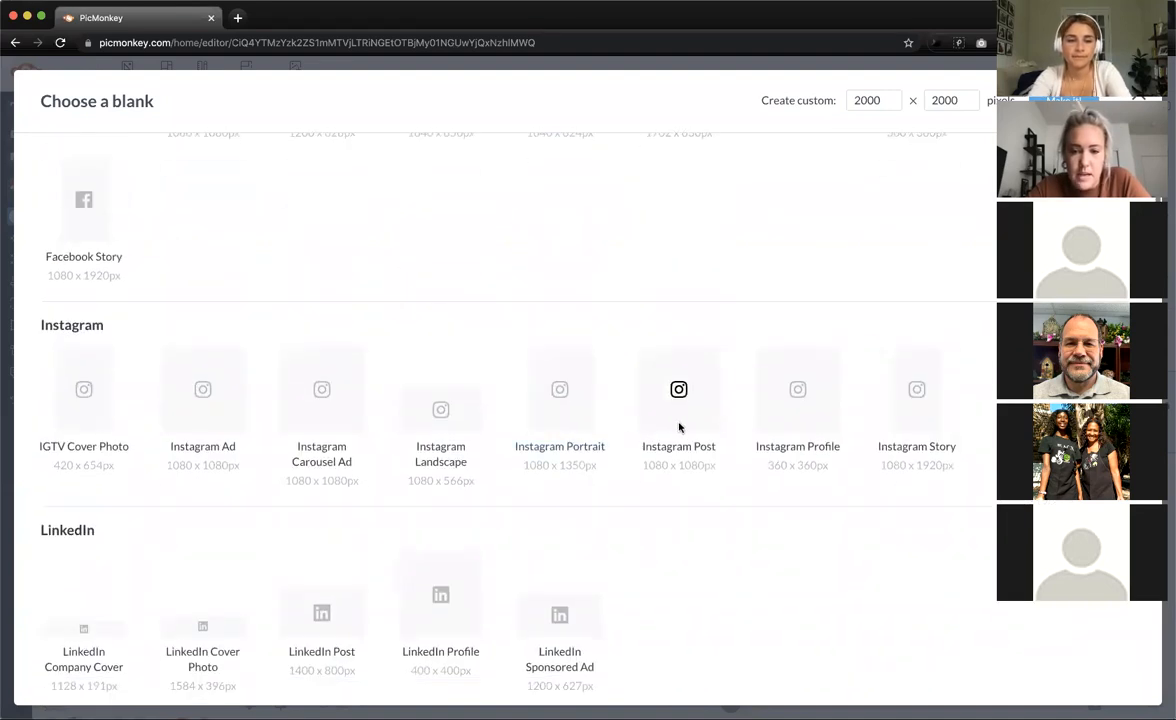
pyautogui.click(680, 425)
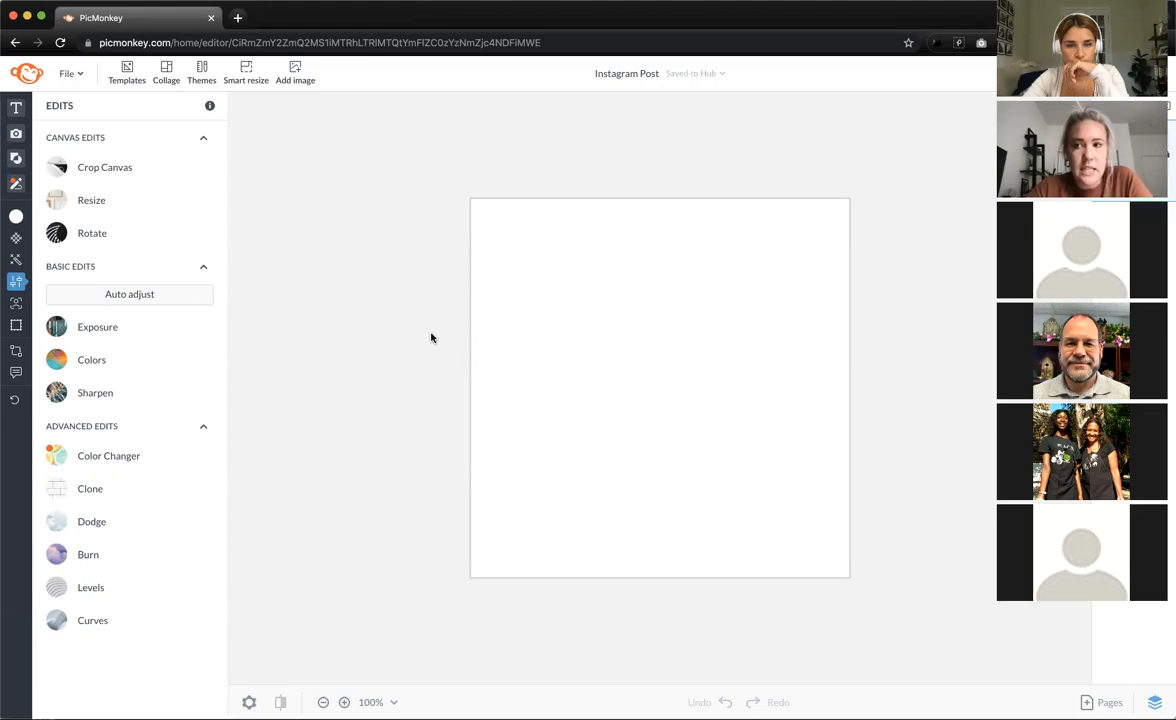
# - Try several Bright Gradients for the background and settle on the purple-red-orange one
pyautogui.click(16, 216)
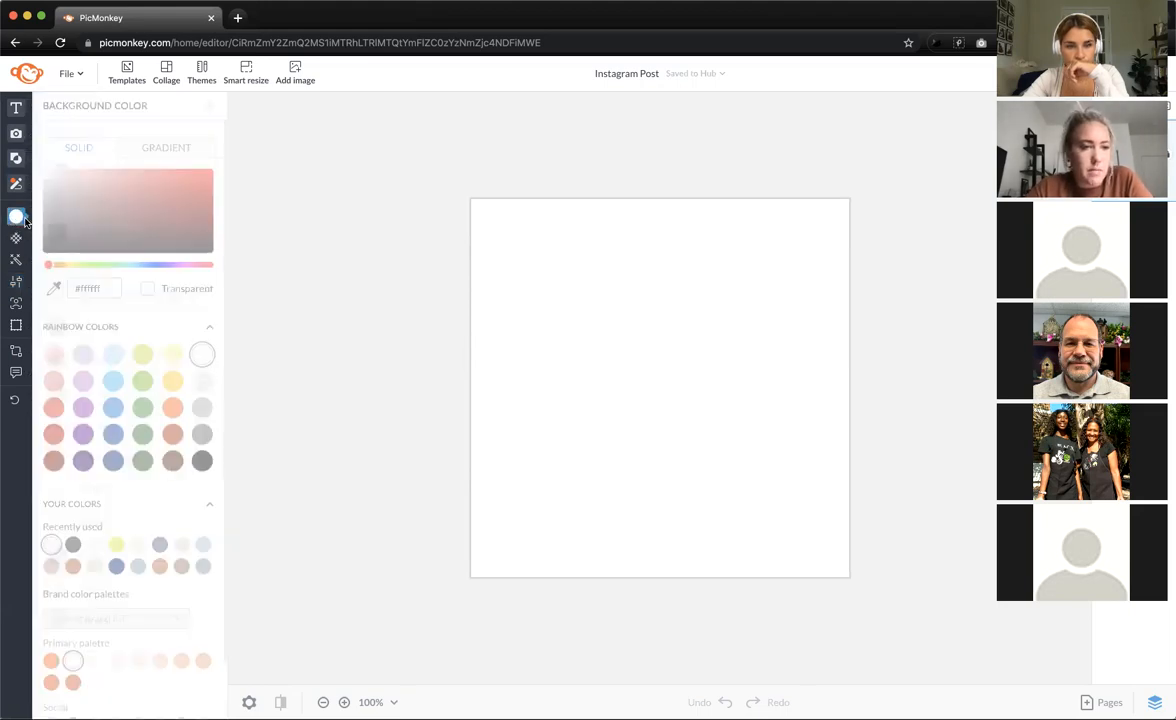
pyautogui.click(164, 147)
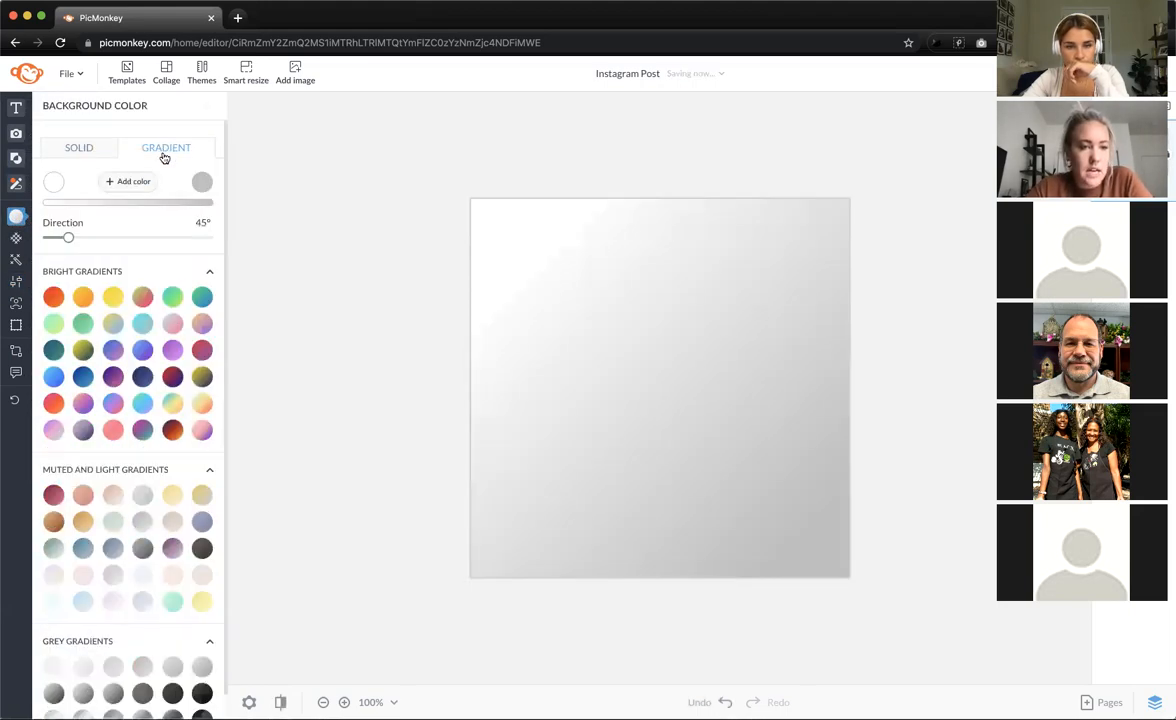
pyautogui.click(141, 301)
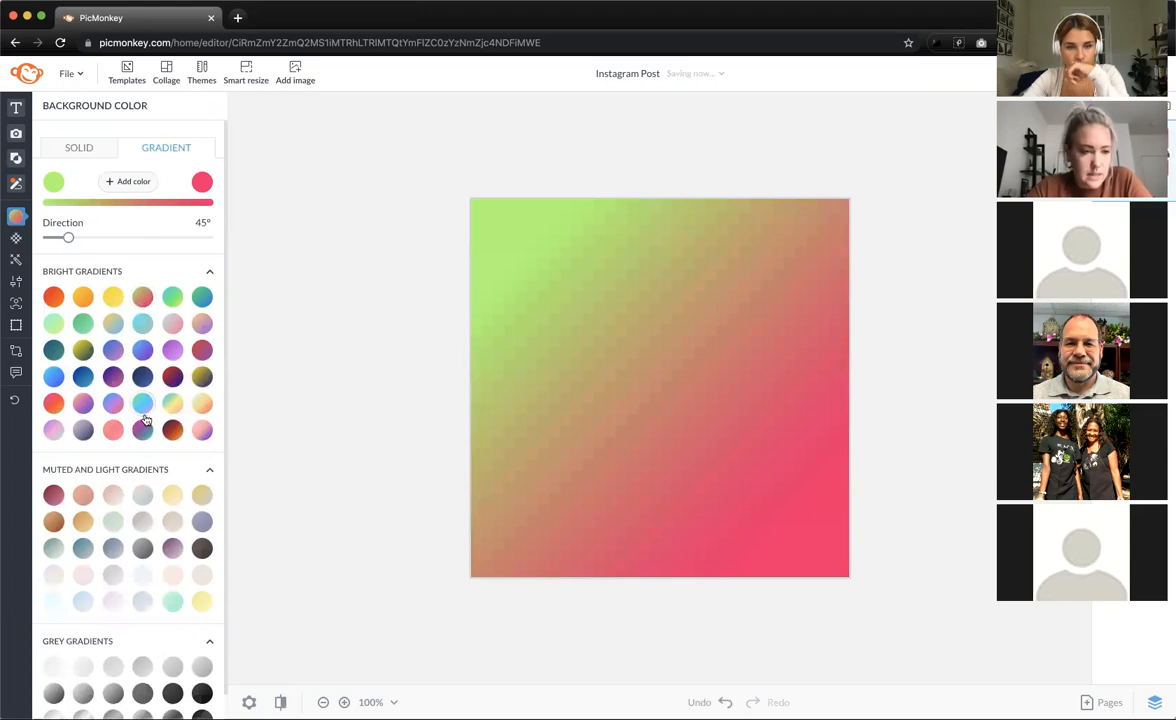
pyautogui.click(172, 403)
pyautogui.click(202, 404)
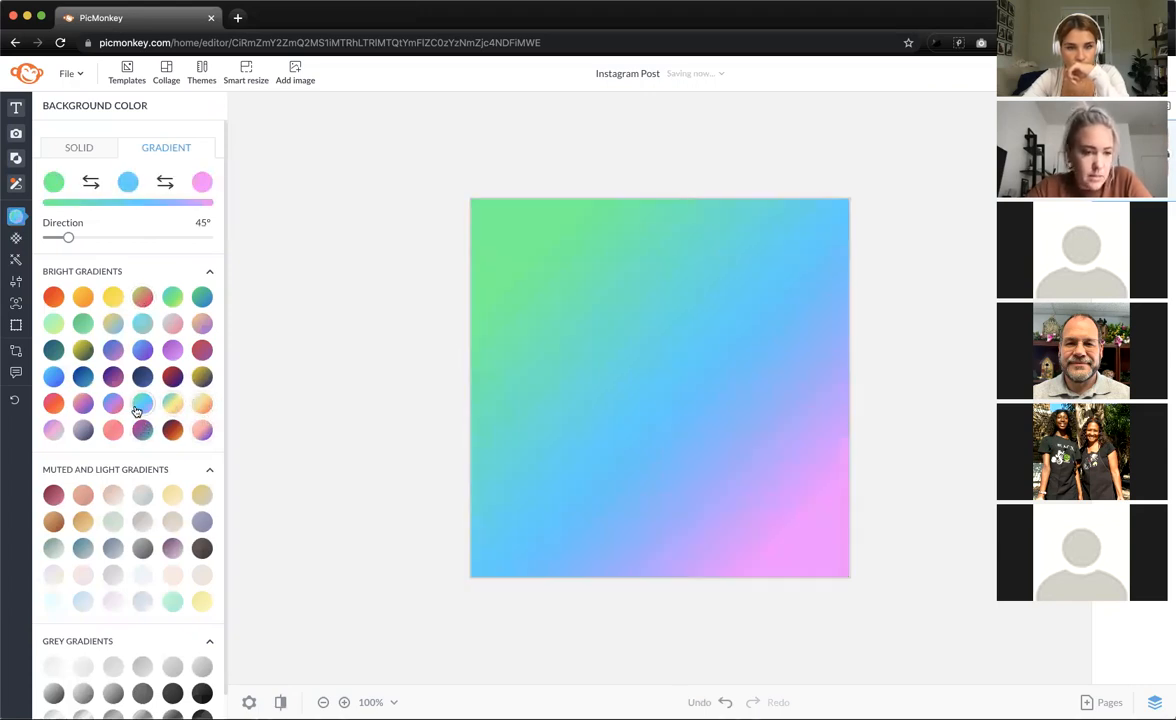
pyautogui.click(53, 429)
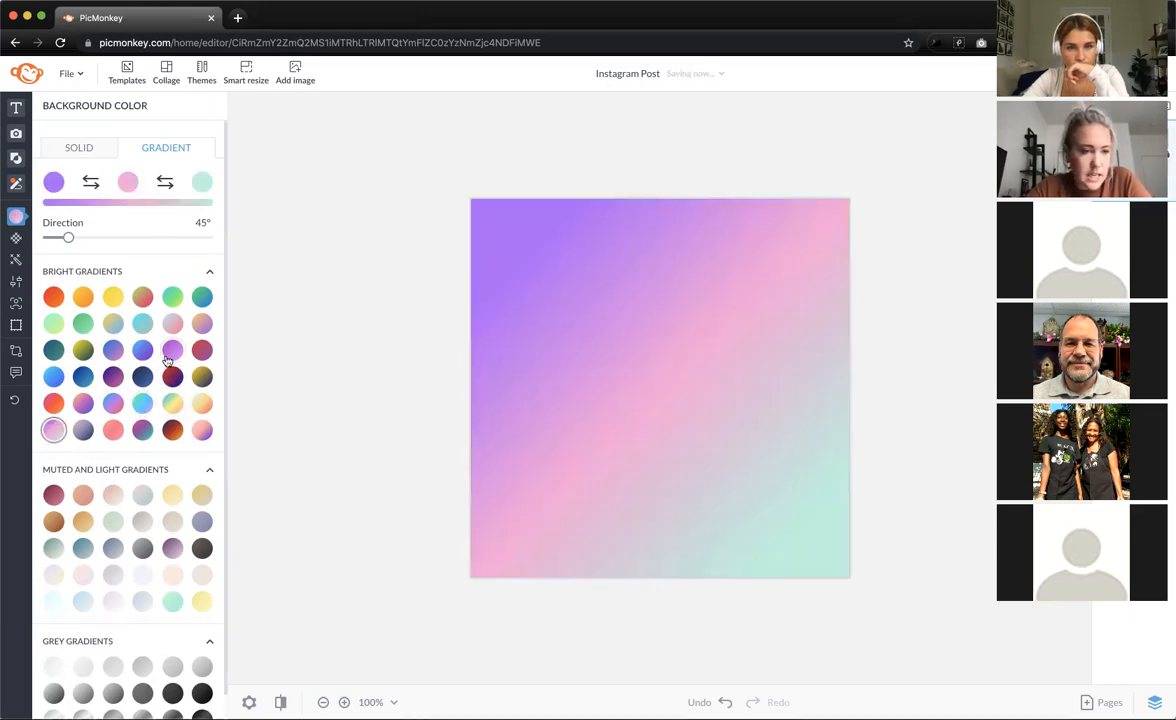
pyautogui.click(116, 326)
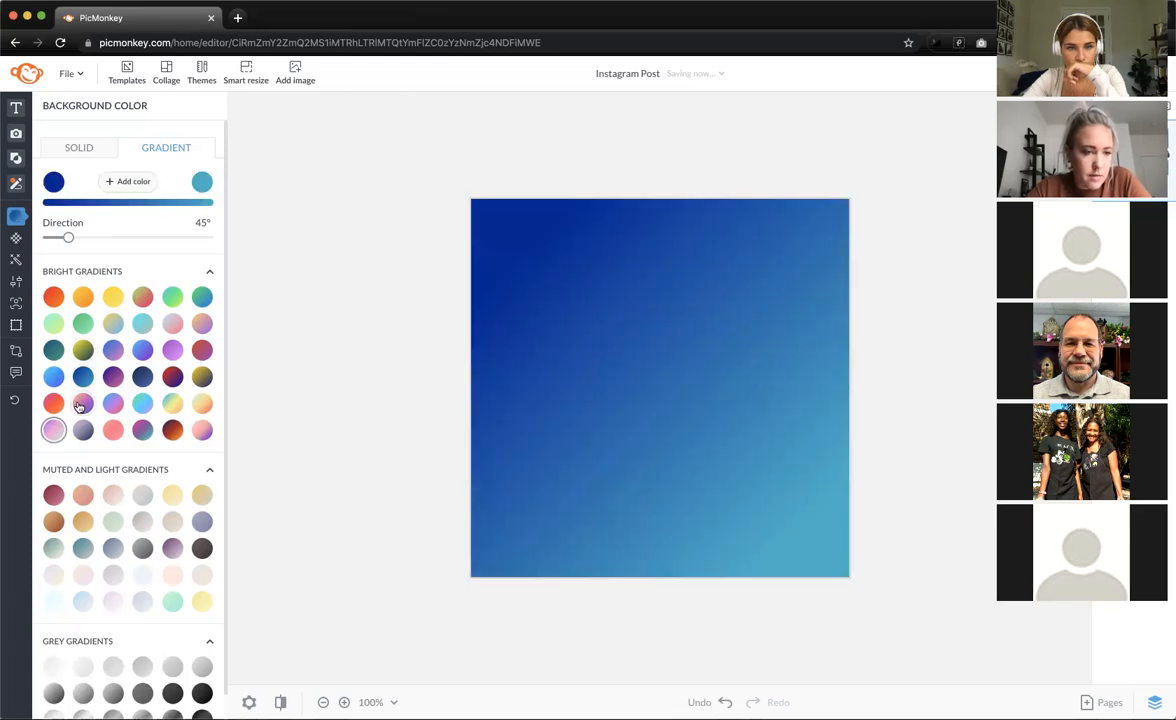
pyautogui.click(54, 404)
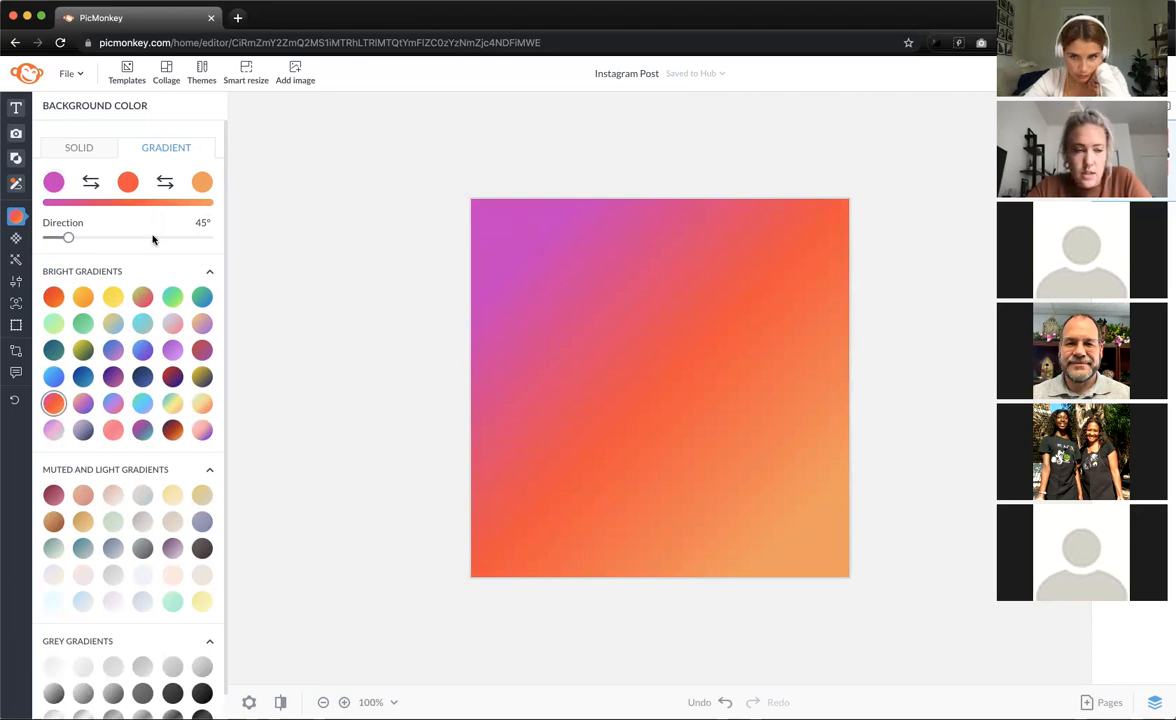
pyautogui.click(54, 182)
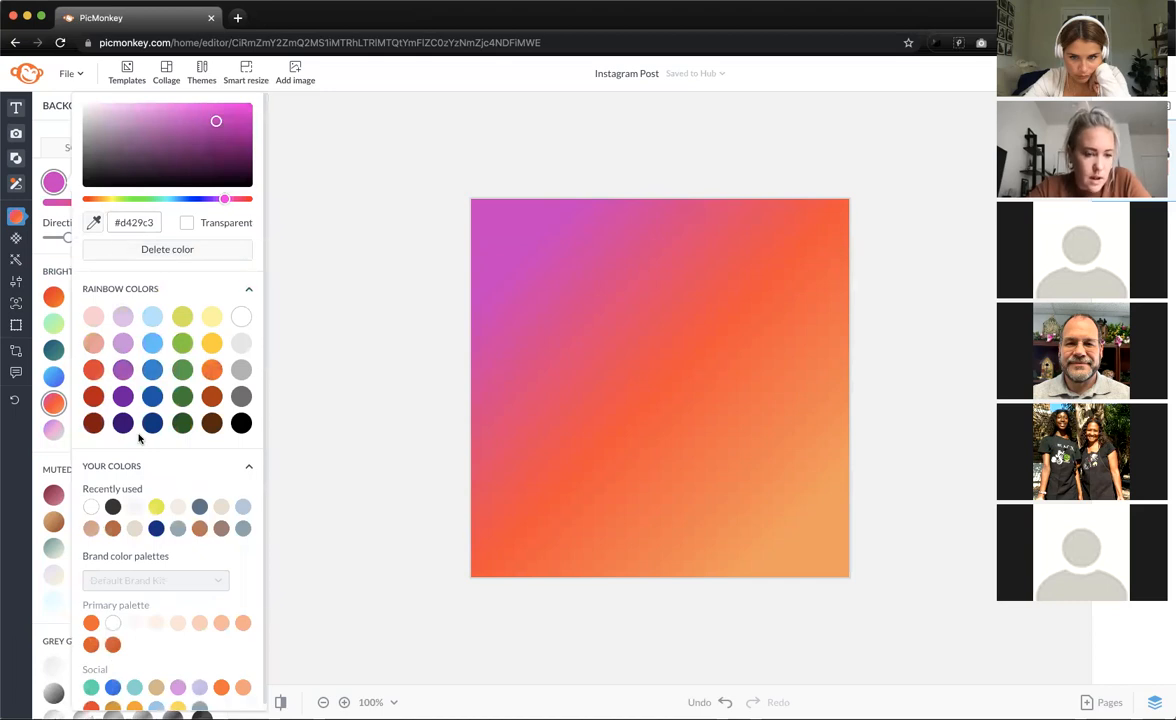
# - Change the first gradient stop to lavender #dd8de4 and the middle stop to orange #fb6222
pyautogui.scroll(-1, 136, 437)
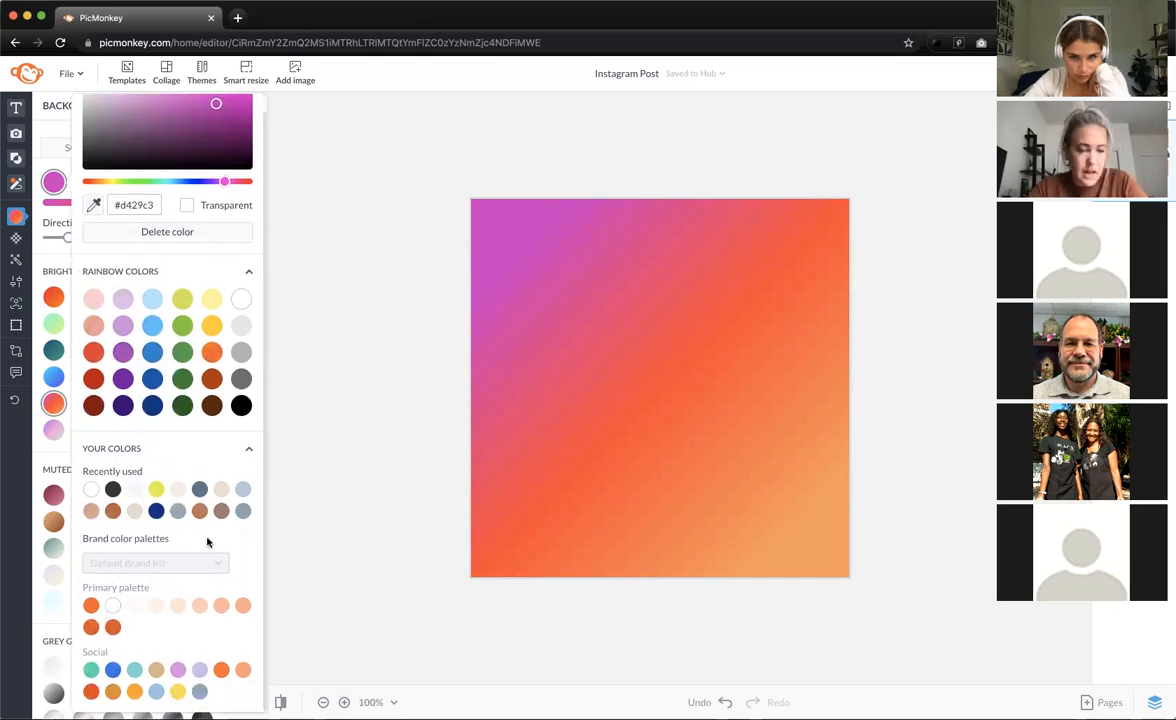
pyautogui.click(221, 605)
pyautogui.click(177, 669)
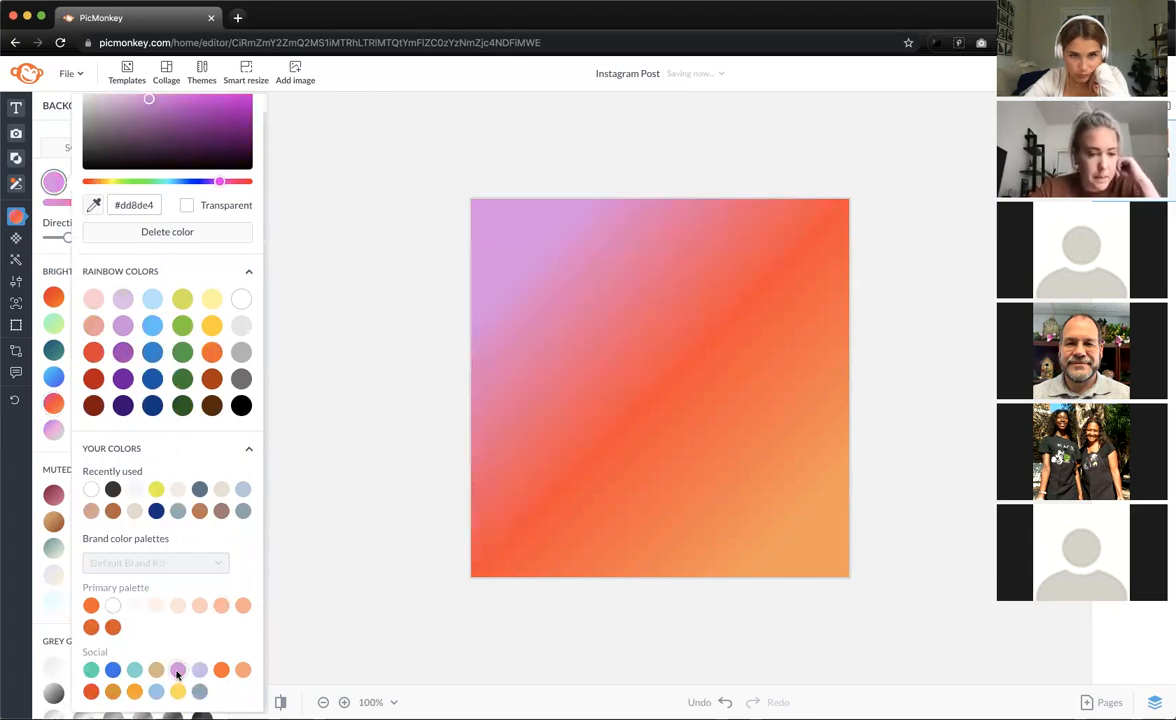
pyautogui.click(527, 465)
pyautogui.click(127, 181)
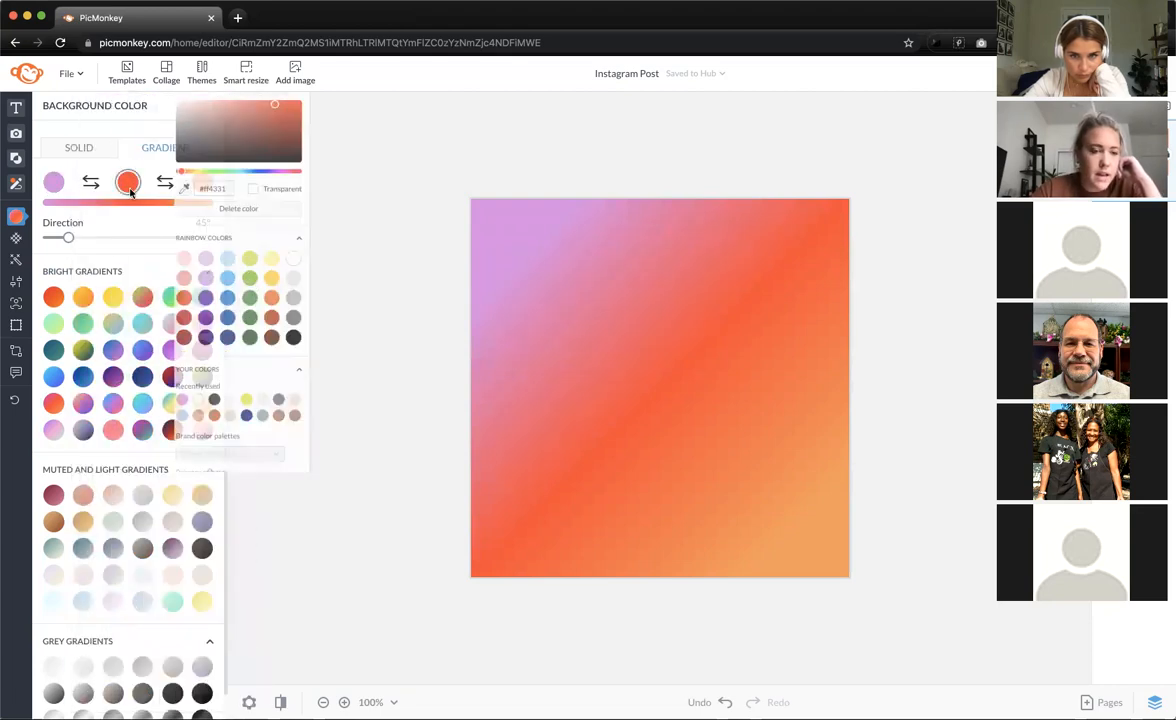
pyautogui.click(162, 625)
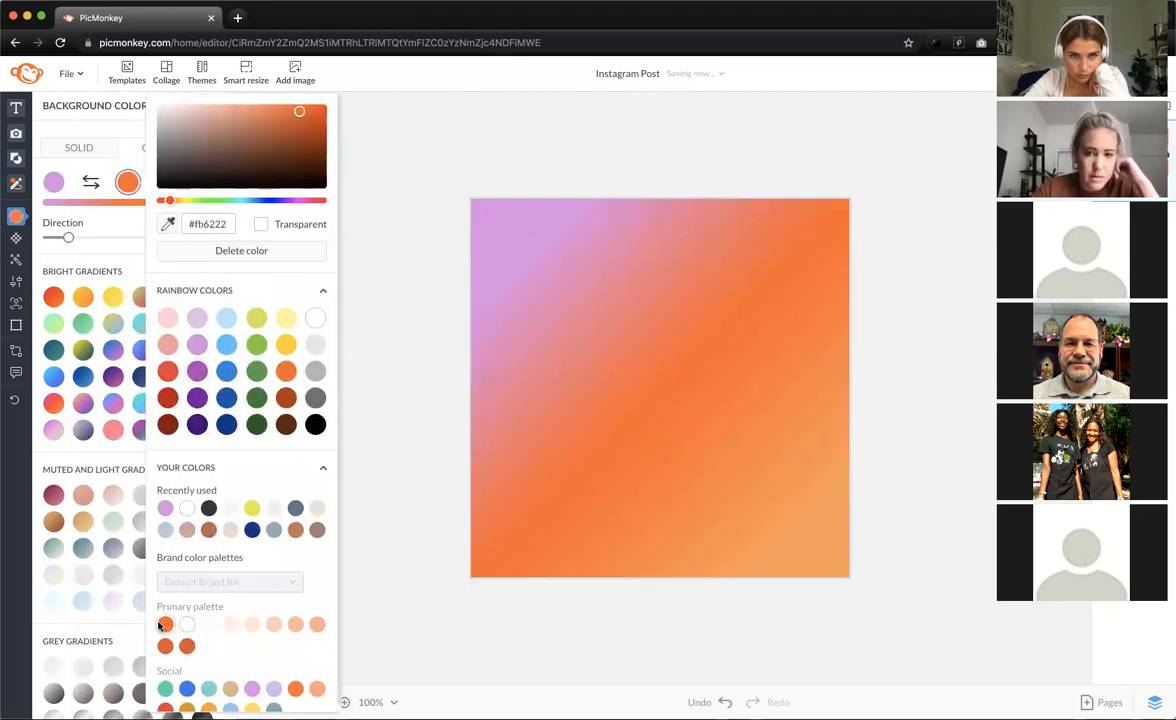
pyautogui.click(115, 216)
# - Set the last gradient stop to peach #fdab87 and rotate the gradient to 94°
pyautogui.click(198, 180)
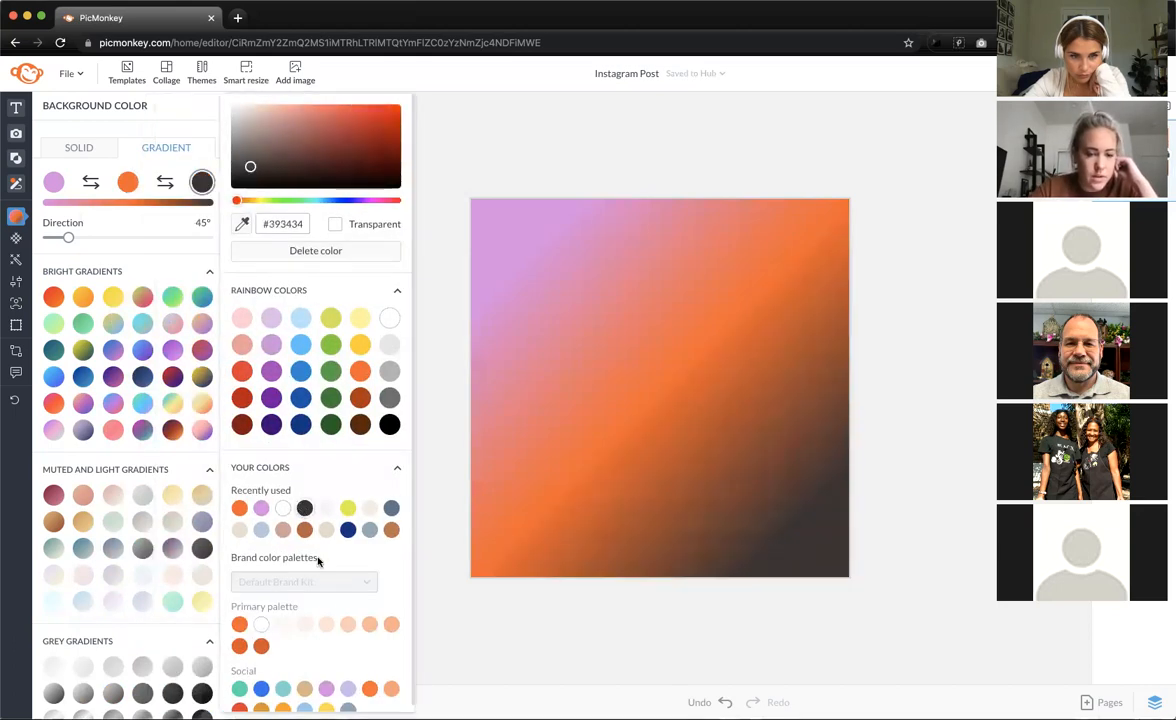
pyautogui.click(325, 625)
pyautogui.click(369, 624)
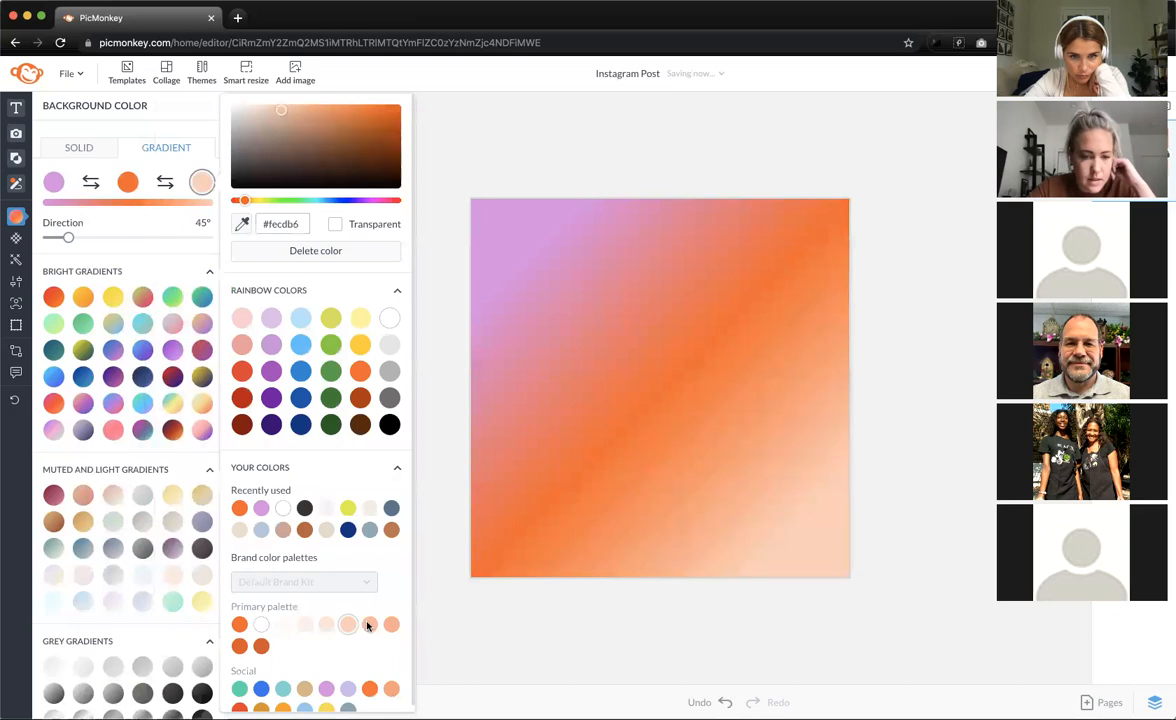
pyautogui.click(390, 624)
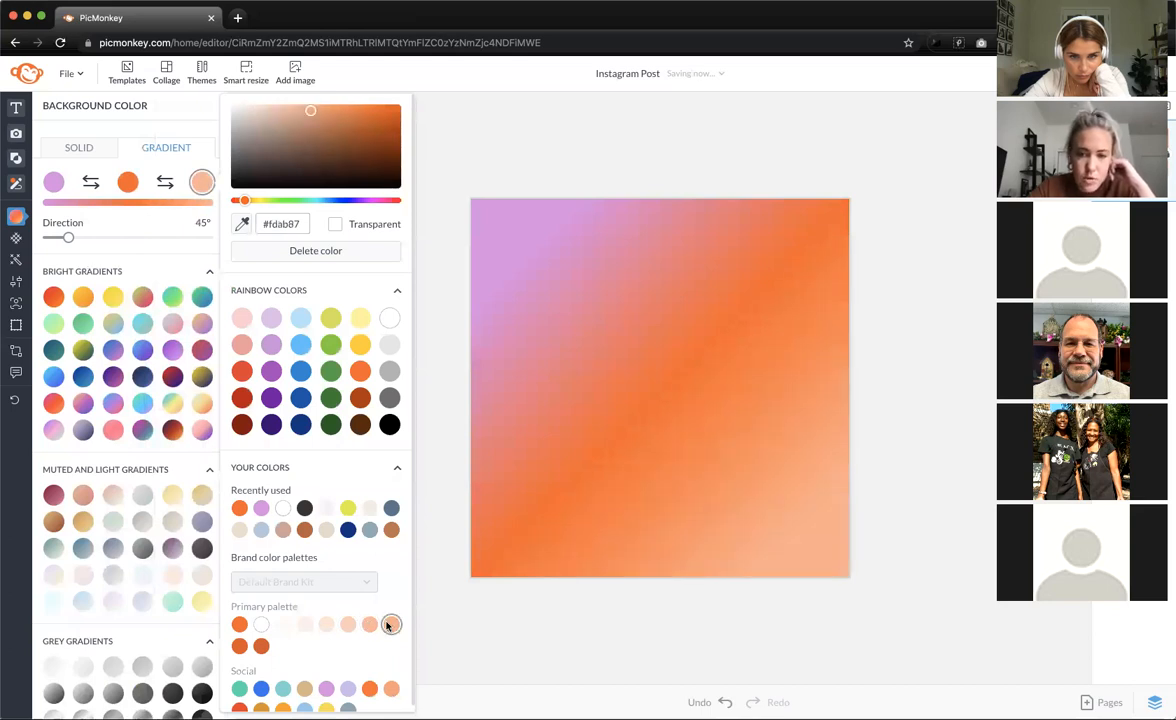
pyautogui.click(568, 629)
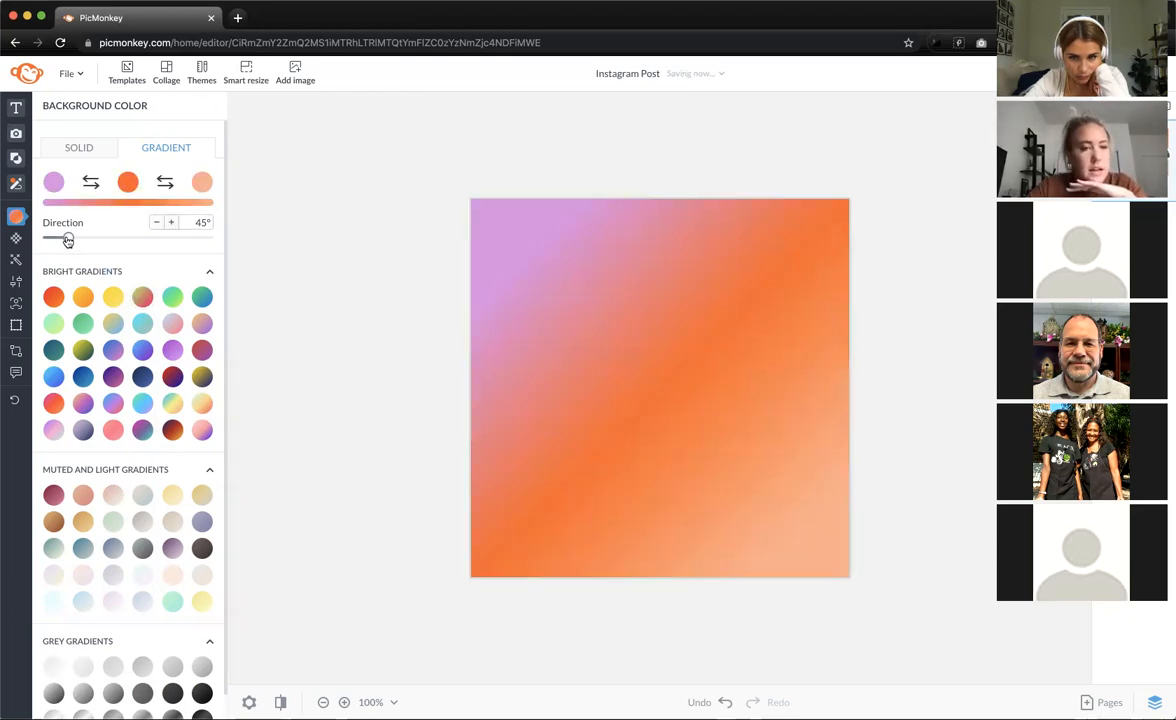
pyautogui.moveTo(68, 240); pyautogui.dragTo(97, 243)
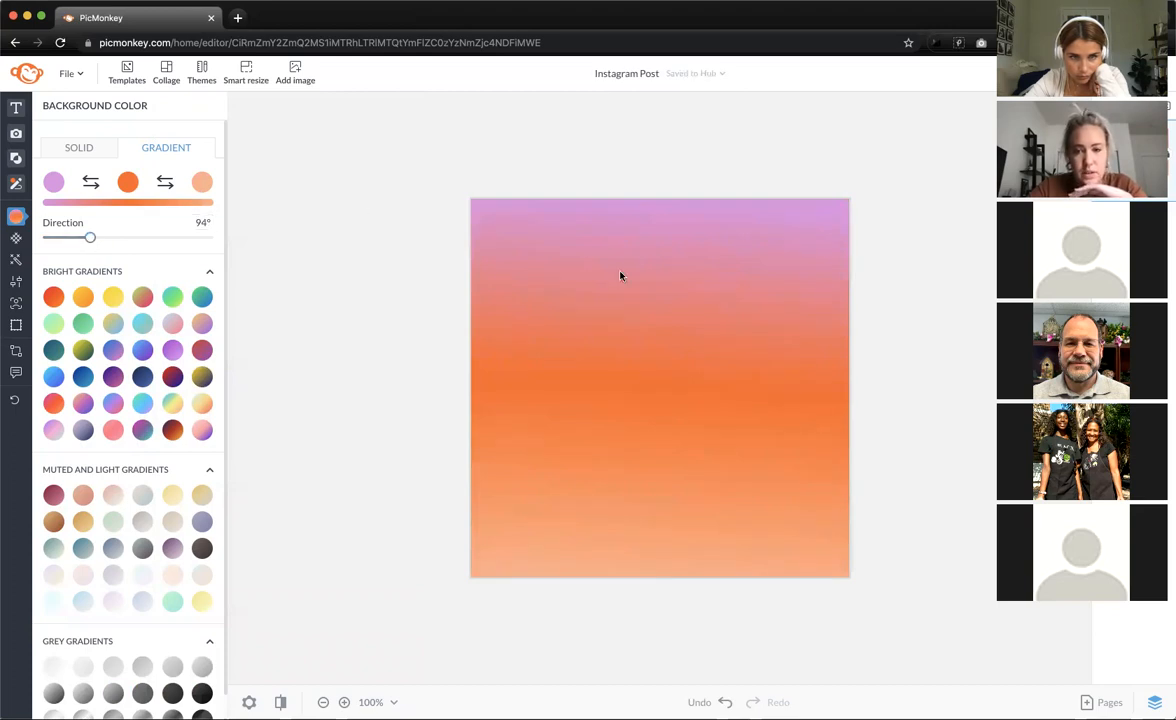
# - Browse the Design graphics down to Artsy Blobs and add the orange blob to the post
pyautogui.click(14, 159)
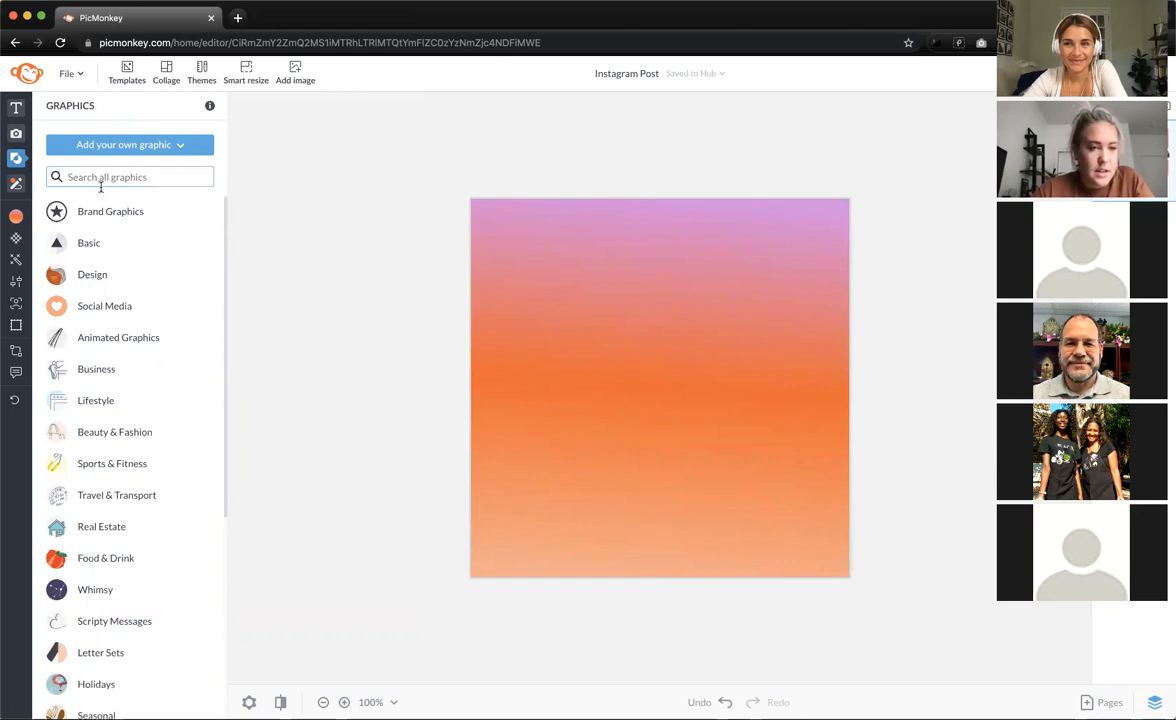
pyautogui.click(80, 275)
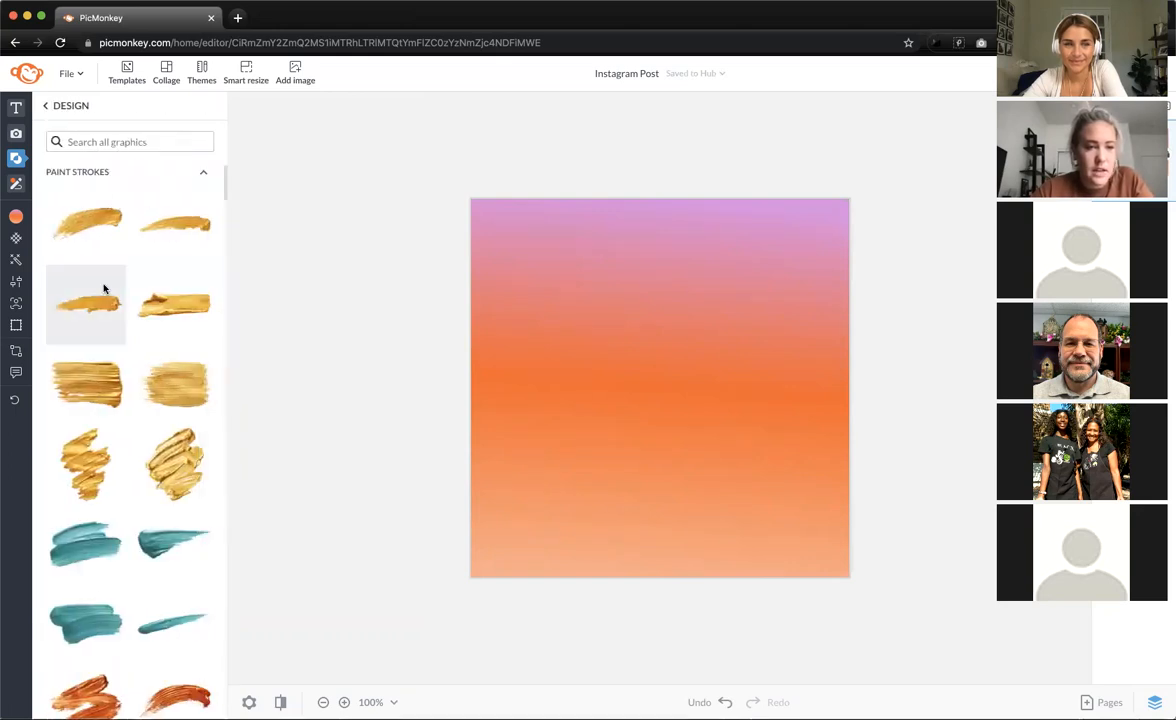
pyautogui.scroll(-15, 102, 295)
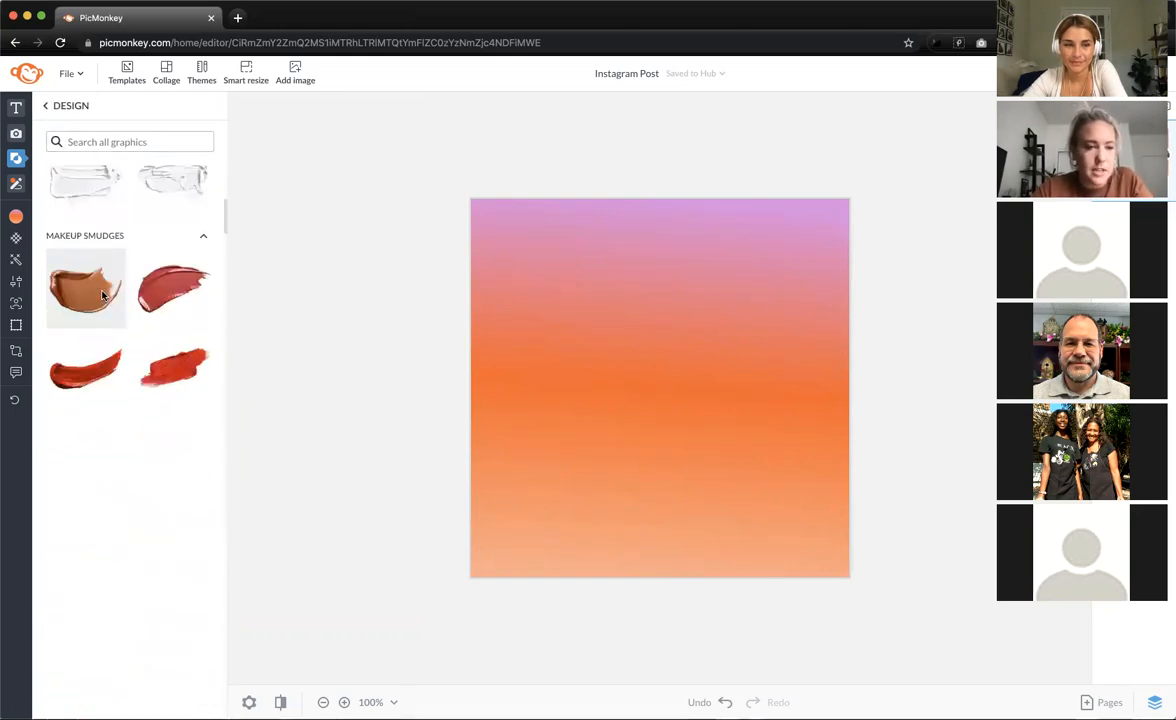
pyautogui.scroll(-15, 102, 295)
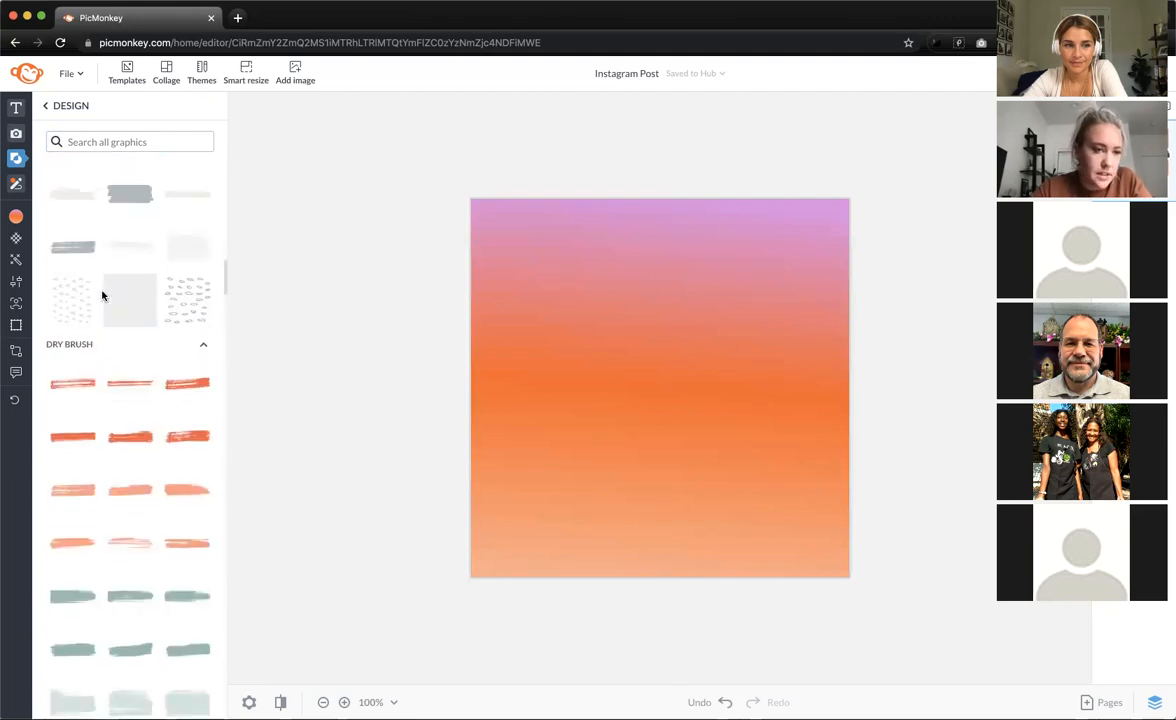
pyautogui.scroll(-15, 102, 295)
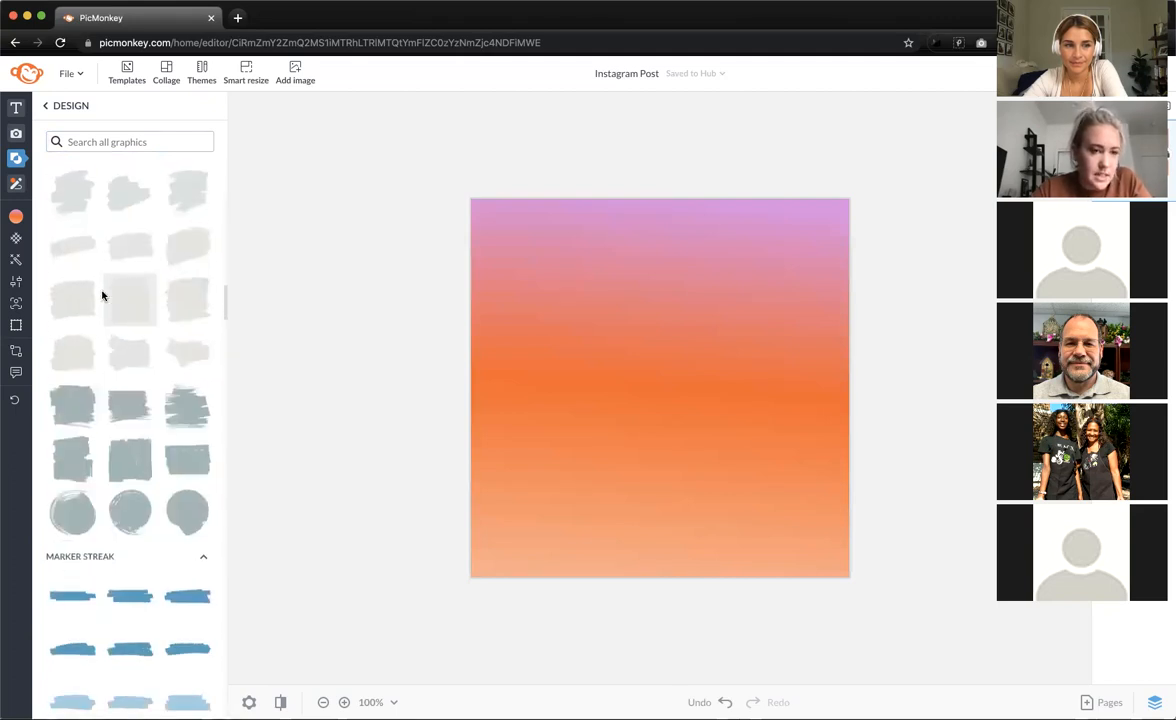
pyautogui.scroll(-10, 102, 295)
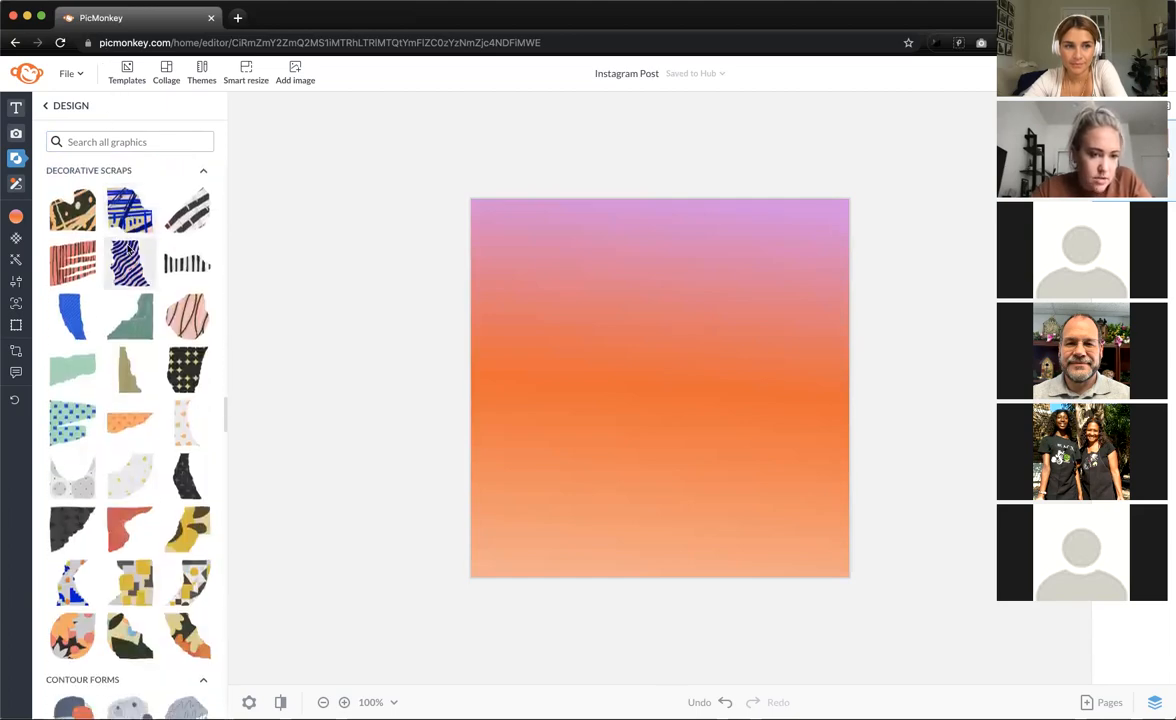
pyautogui.scroll(-1, 125, 245)
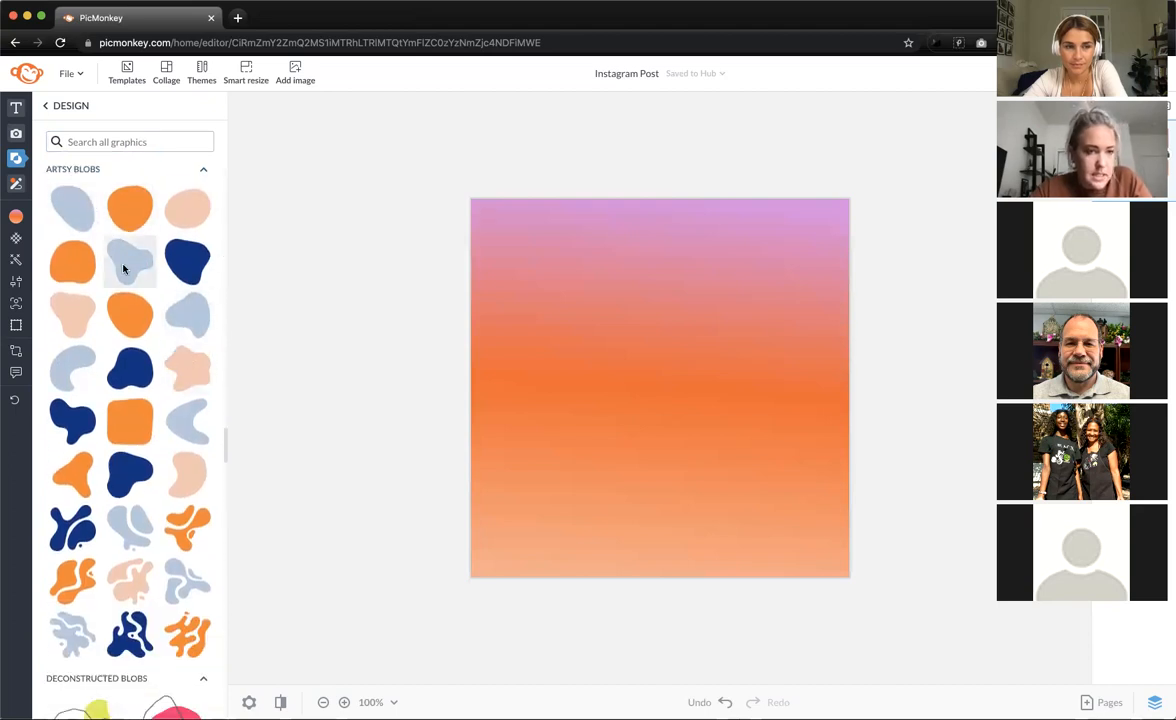
pyautogui.click(130, 206)
# - Enlarge the orange blob and position it near the centre of the post
pyautogui.moveTo(698, 348); pyautogui.dragTo(827, 217)
pyautogui.moveTo(621, 422); pyautogui.dragTo(567, 478)
pyautogui.moveTo(740, 391); pyautogui.dragTo(708, 416)
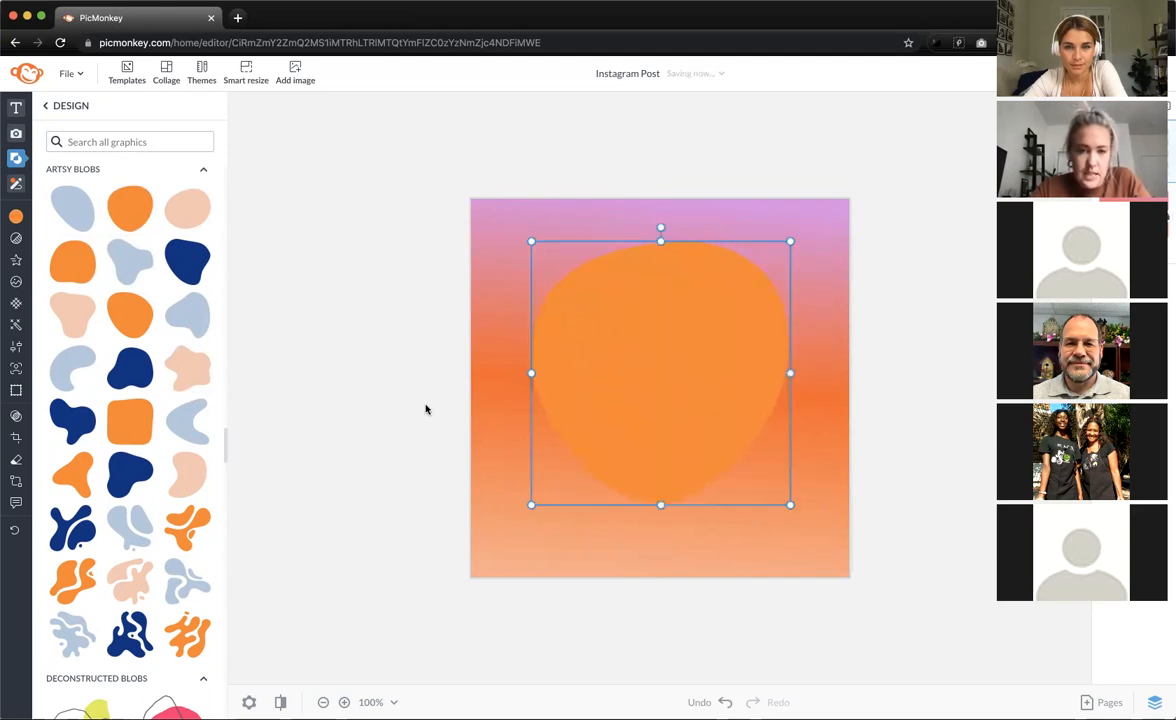
# - Fill the blob with an orange-to-lime gradient and nudge it slightly lower
pyautogui.click(16, 218)
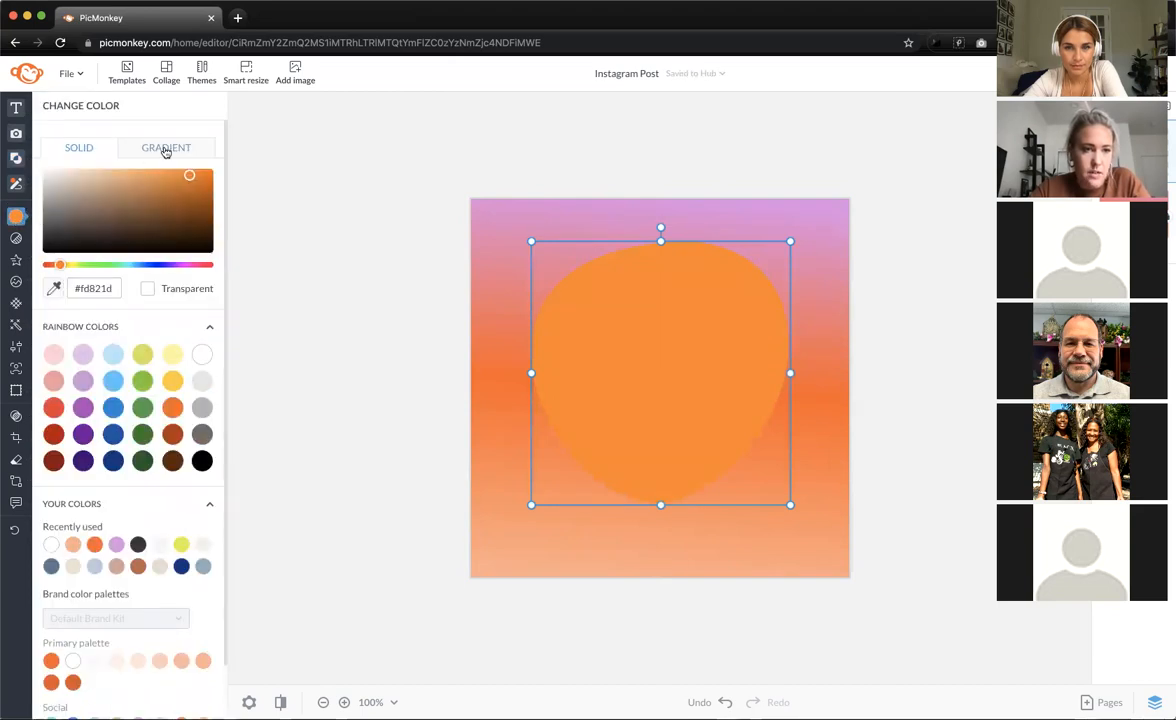
pyautogui.click(165, 149)
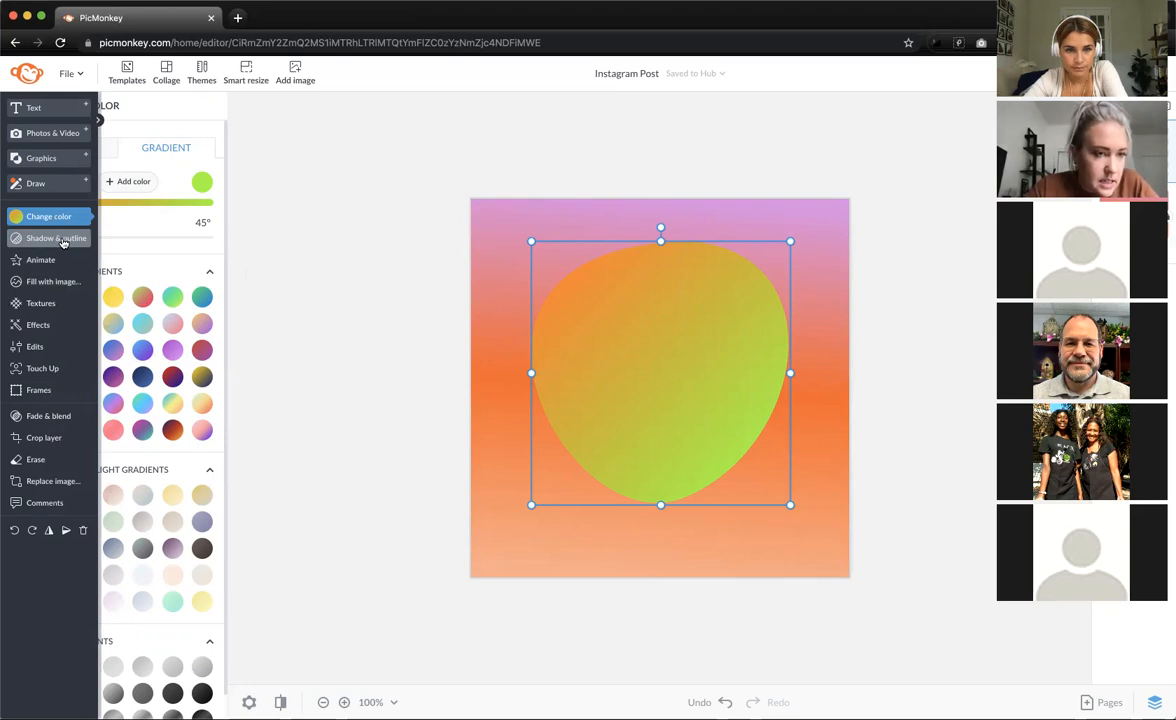
pyautogui.moveTo(593, 336); pyautogui.dragTo(596, 357)
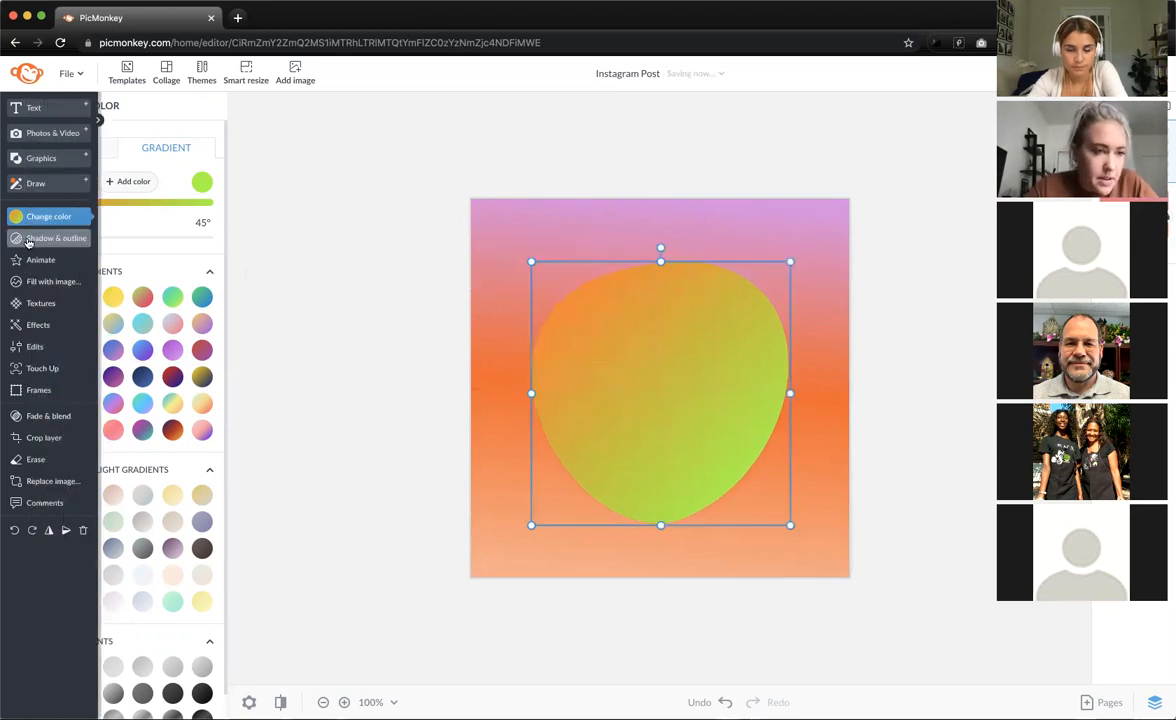
pyautogui.click(33, 242)
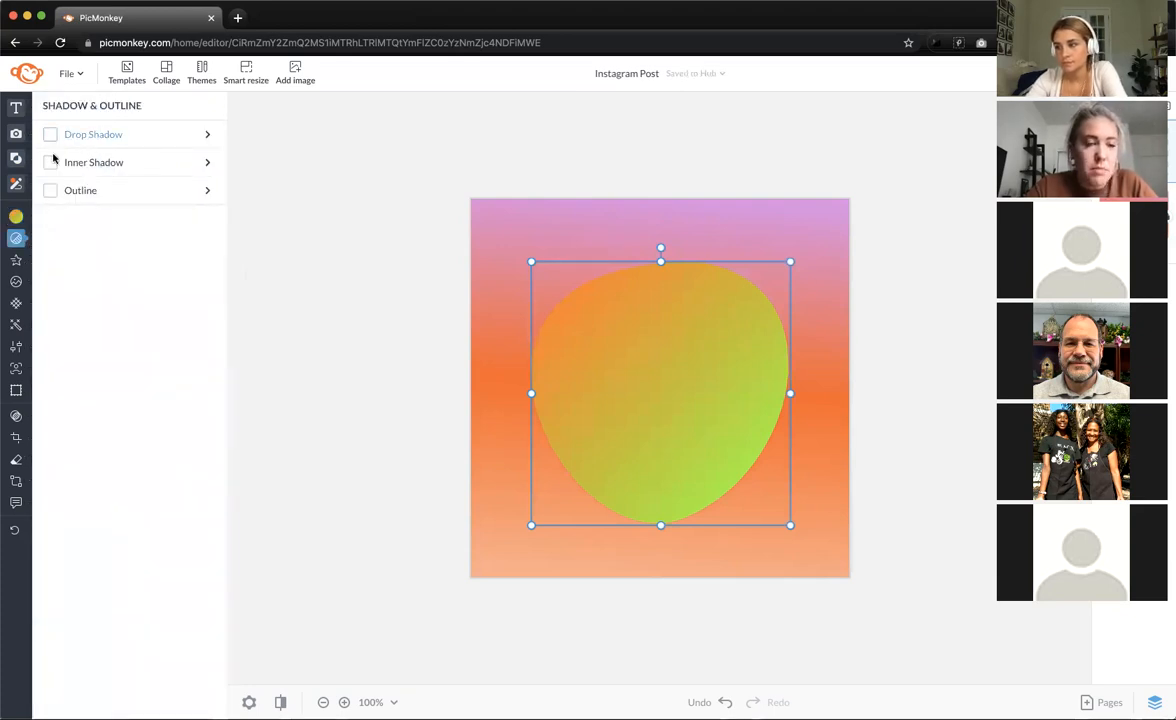
# - Add a thick gradient outline around the blob and rotate its gradient direction
pyautogui.click(49, 194)
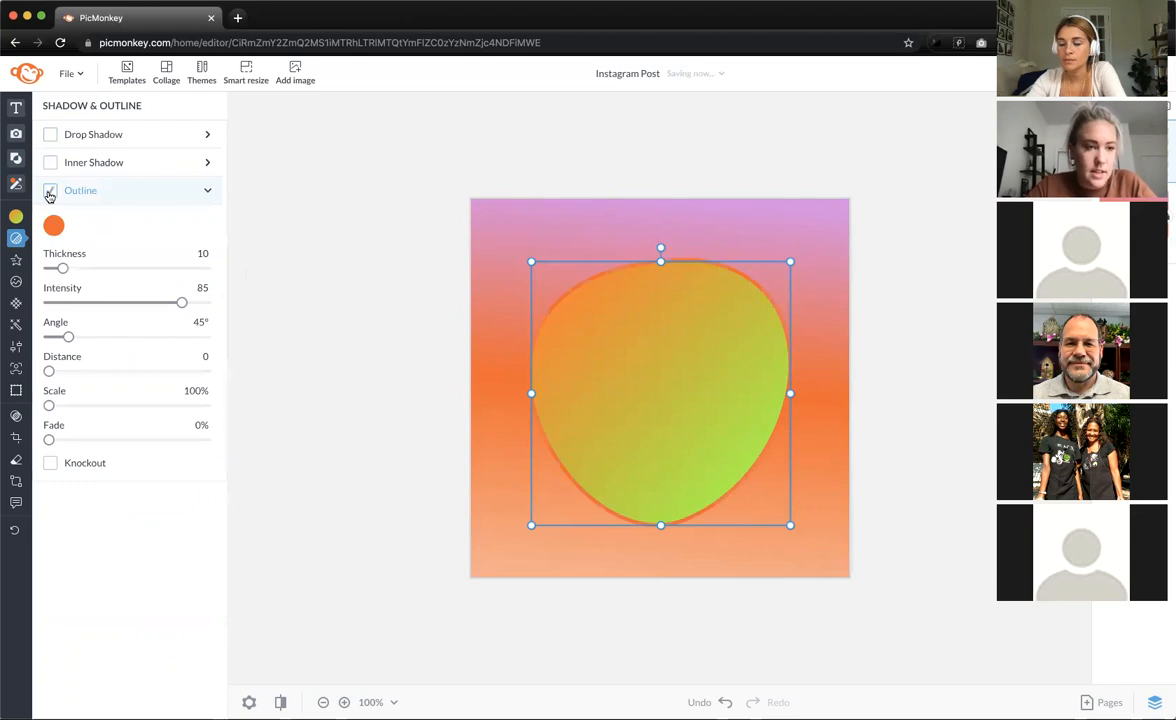
pyautogui.moveTo(63, 268); pyautogui.dragTo(119, 278)
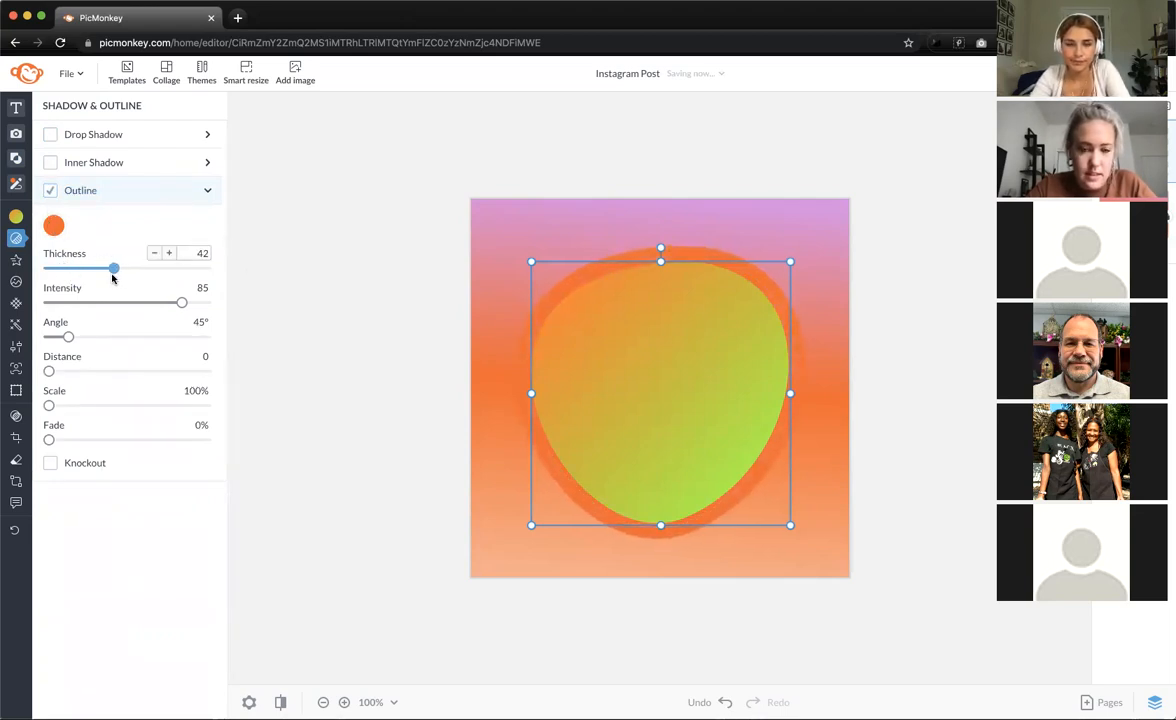
pyautogui.click(55, 226)
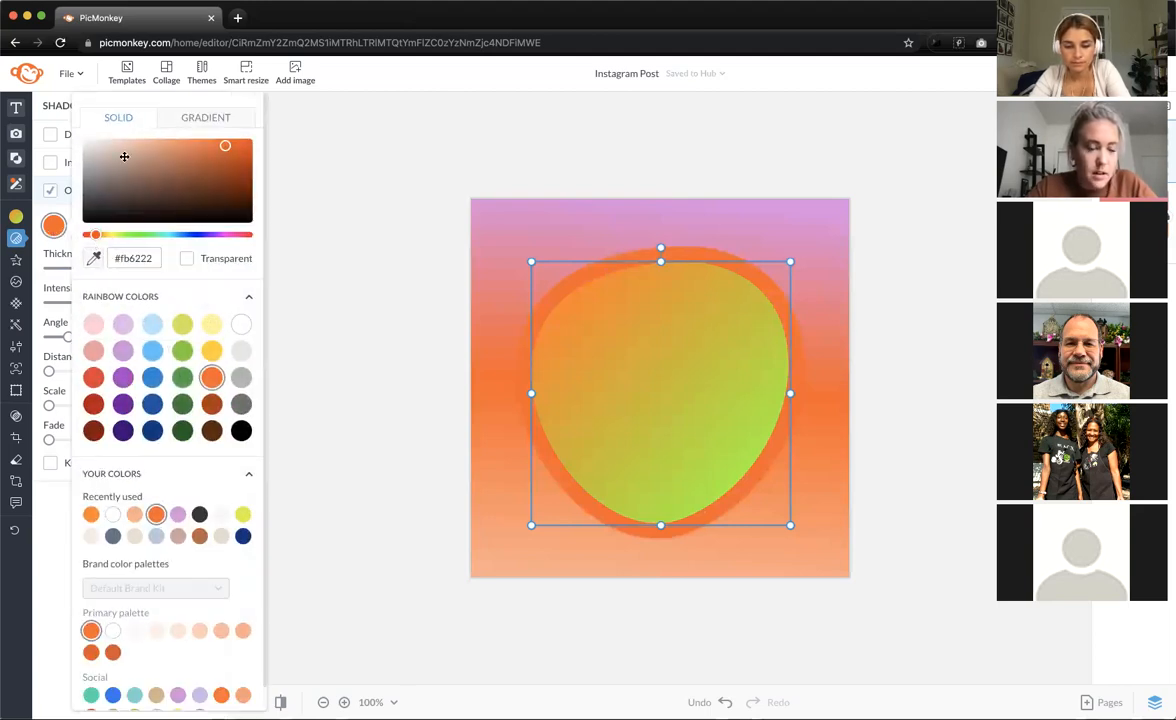
pyautogui.click(207, 121)
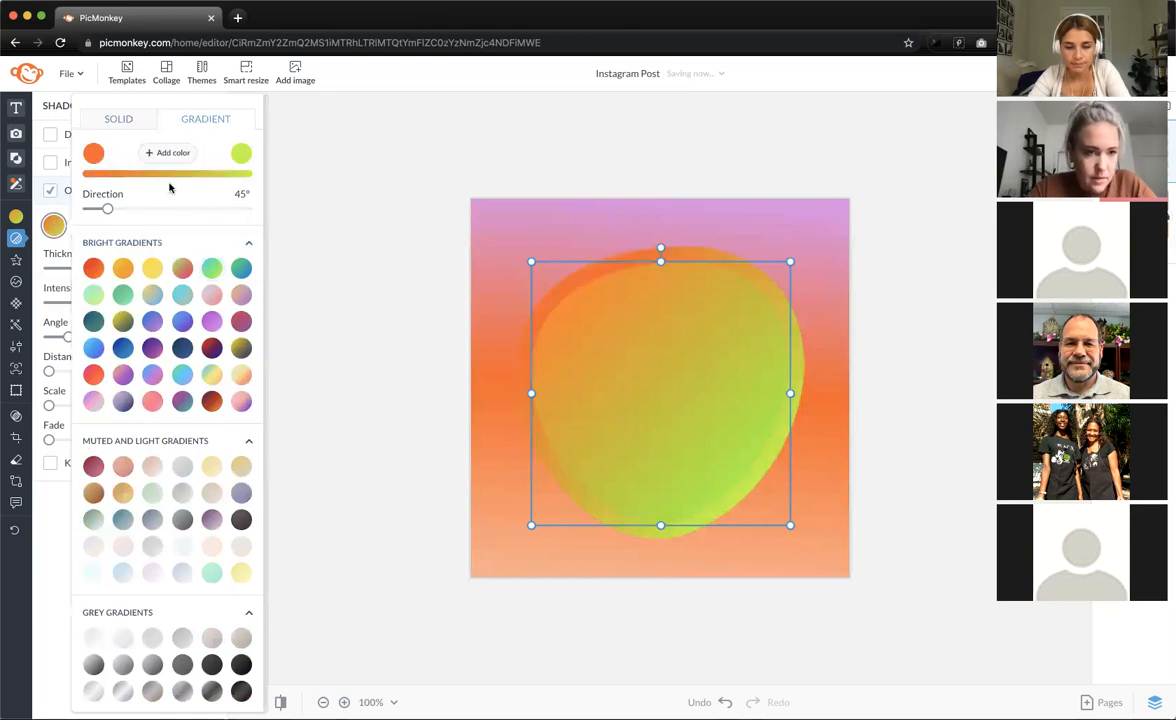
pyautogui.moveTo(116, 211); pyautogui.dragTo(170, 208)
# - Try several gradient swatches on the outline, settling on purple-pink-mint
pyautogui.click(242, 399)
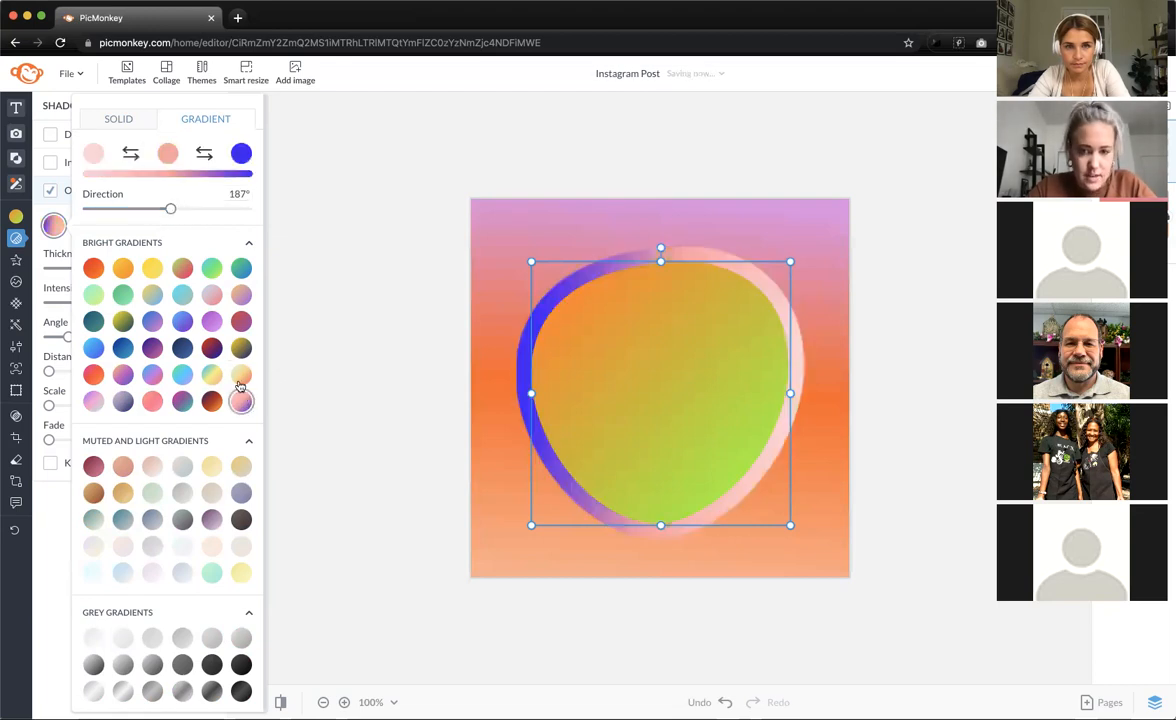
pyautogui.click(240, 345)
pyautogui.click(238, 323)
pyautogui.click(211, 321)
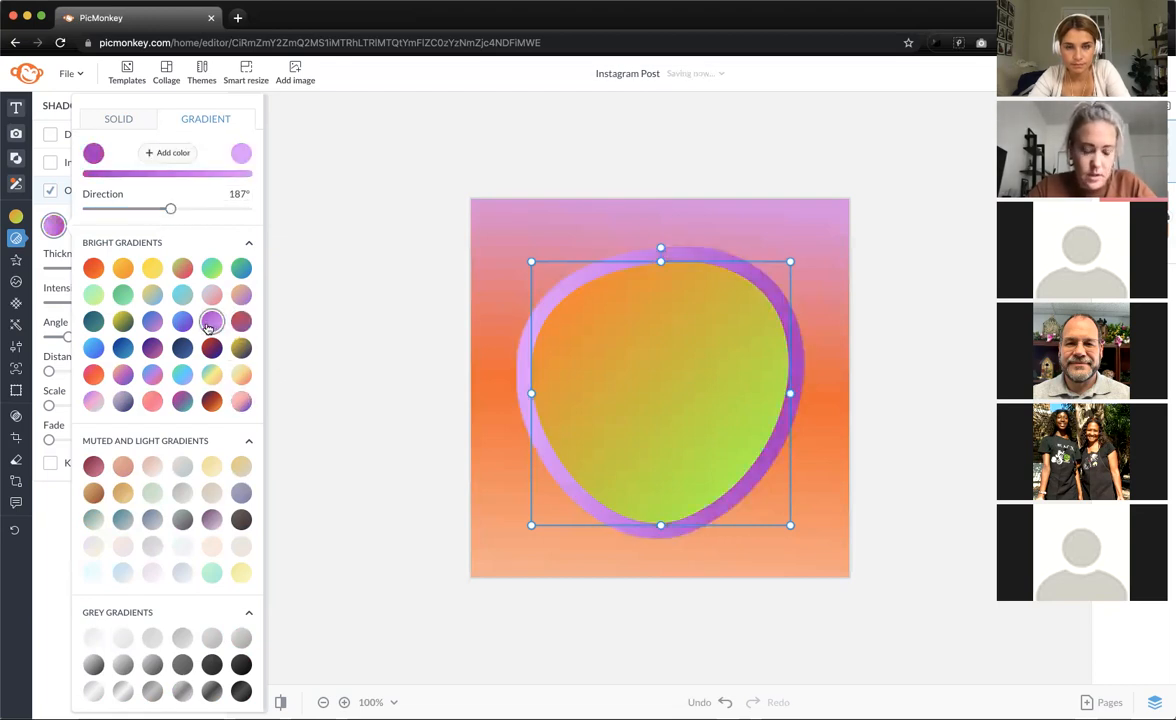
pyautogui.click(151, 323)
pyautogui.click(124, 375)
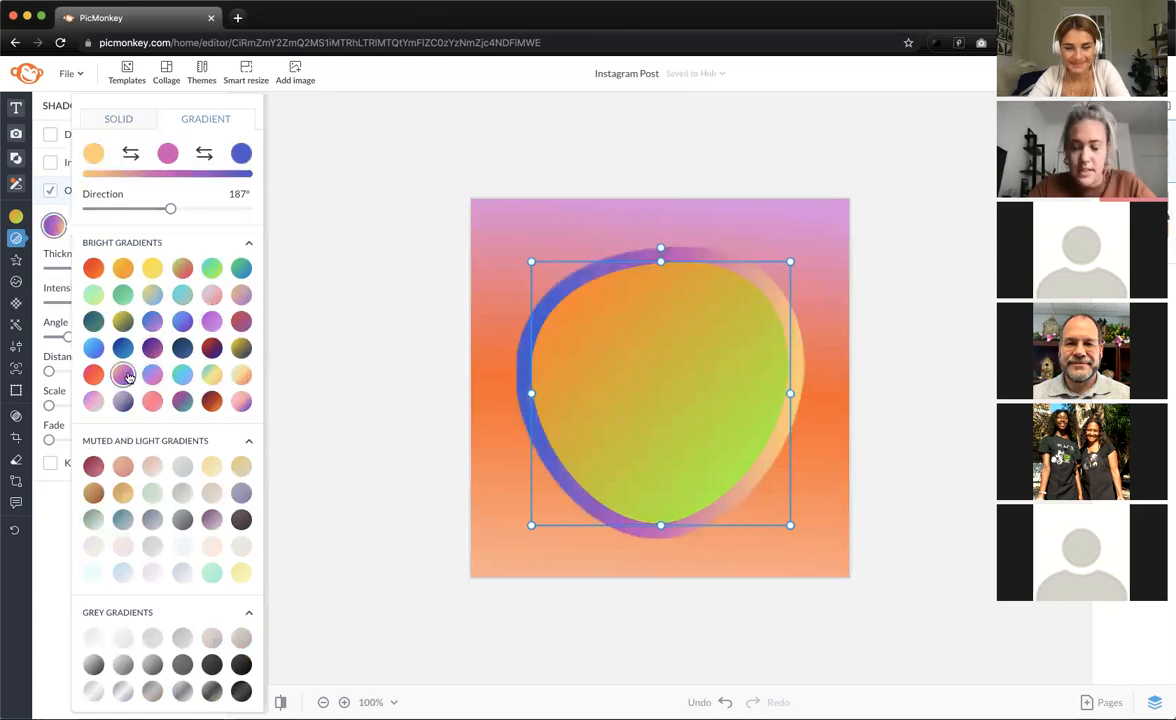
pyautogui.click(93, 401)
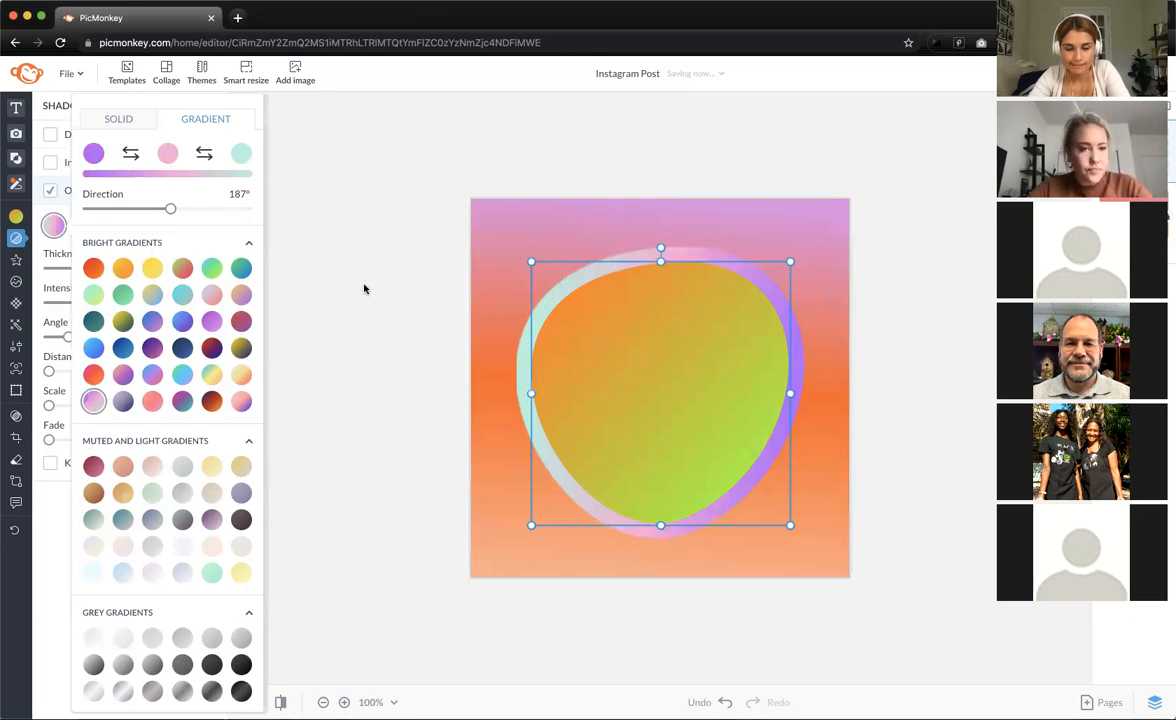
pyautogui.click(38, 203)
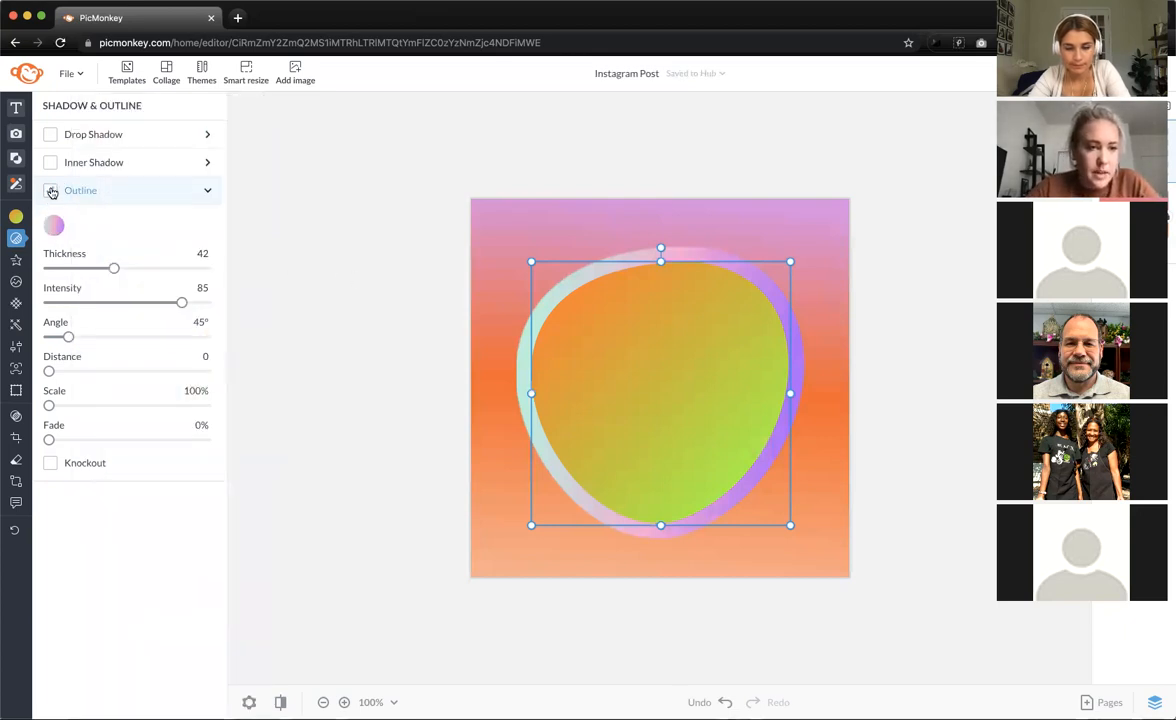
# - Remove the outline and give the blob a drop shadow in a pink-peach-blue gradient
pyautogui.click(50, 190)
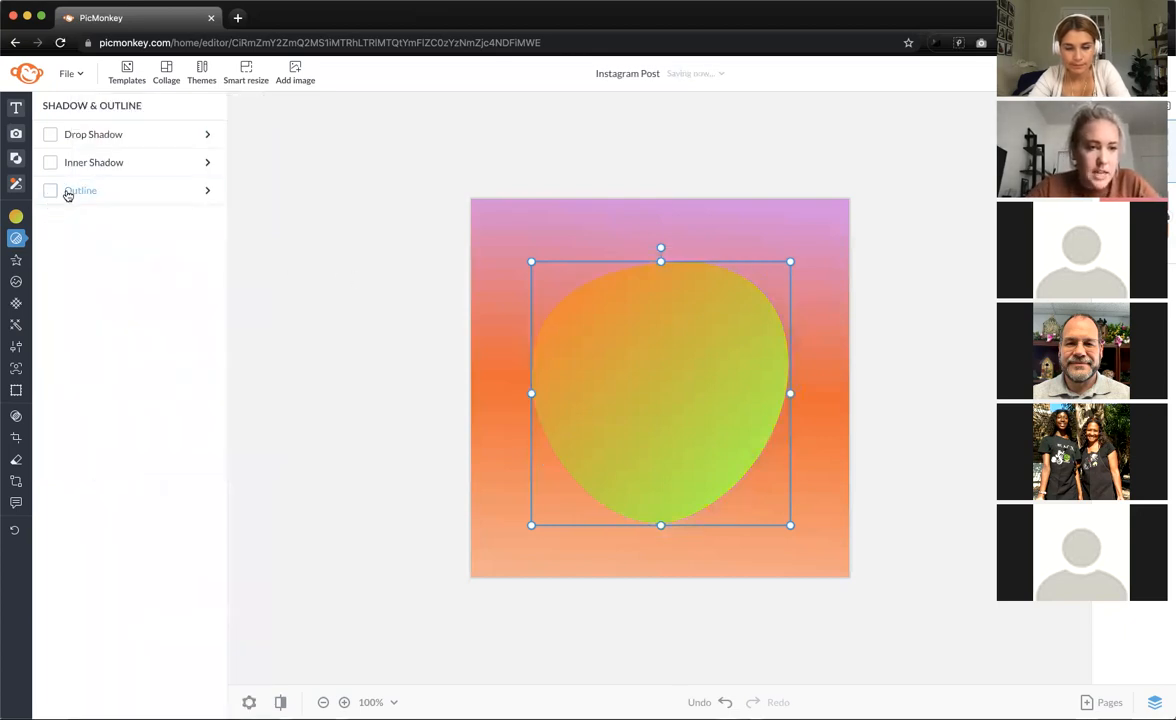
pyautogui.click(50, 135)
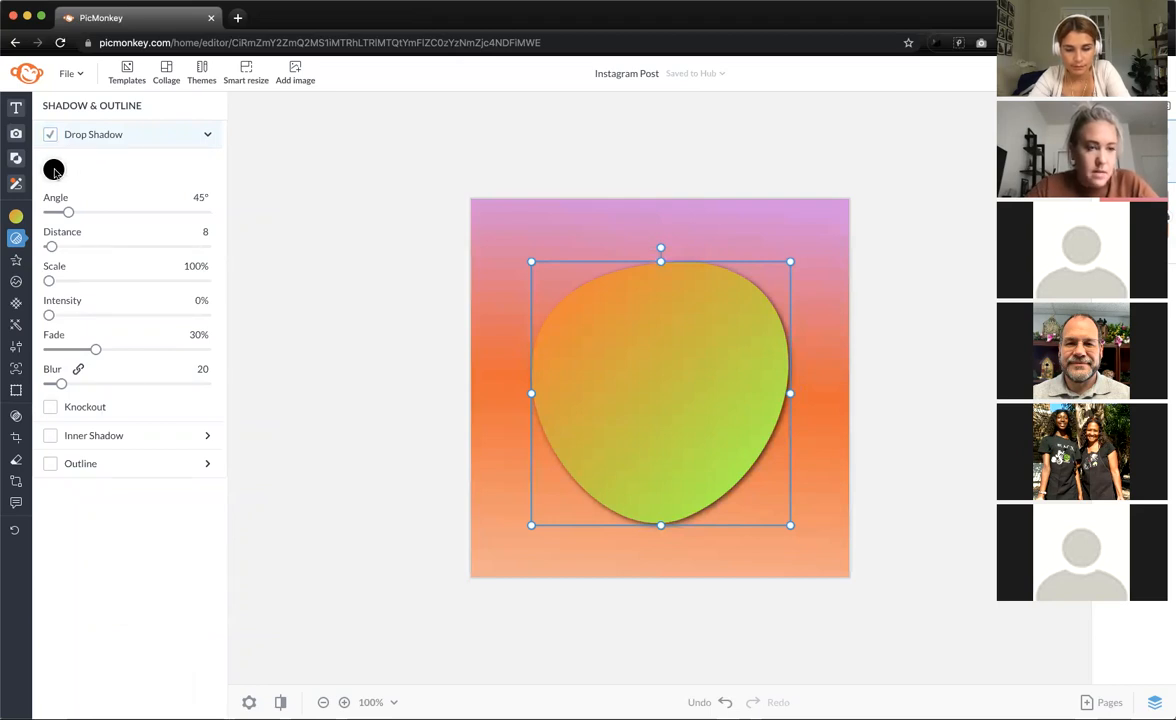
pyautogui.click(54, 170)
pyautogui.click(195, 117)
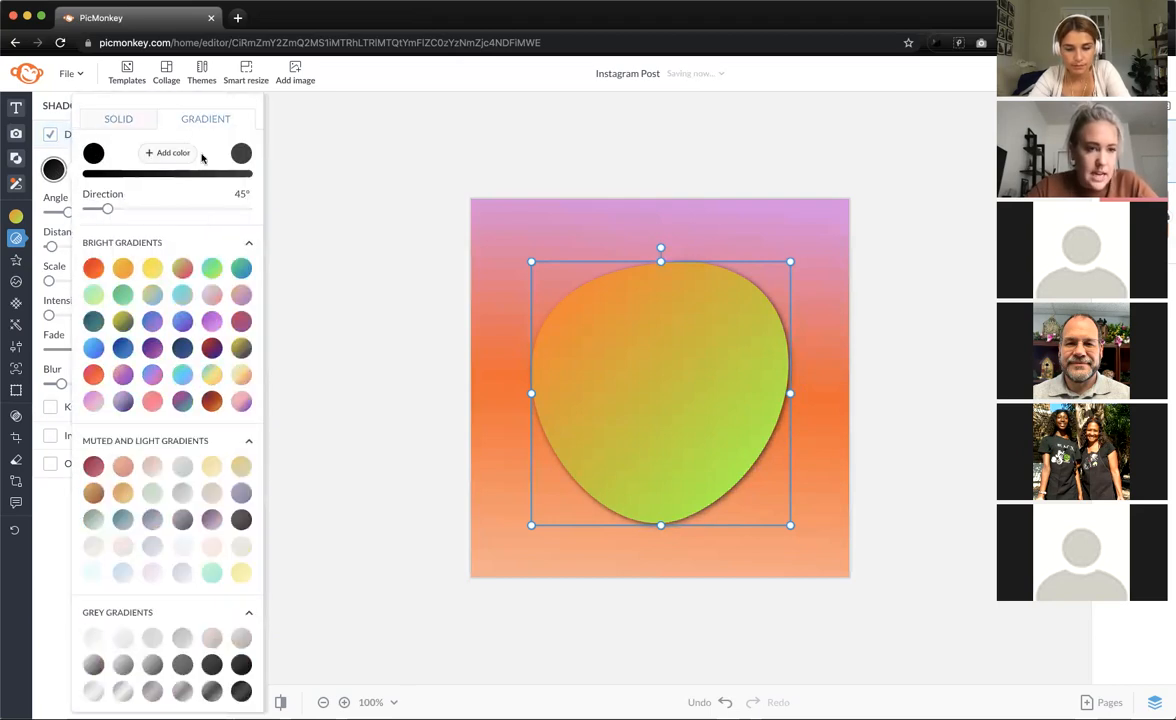
pyautogui.click(211, 320)
pyautogui.click(241, 401)
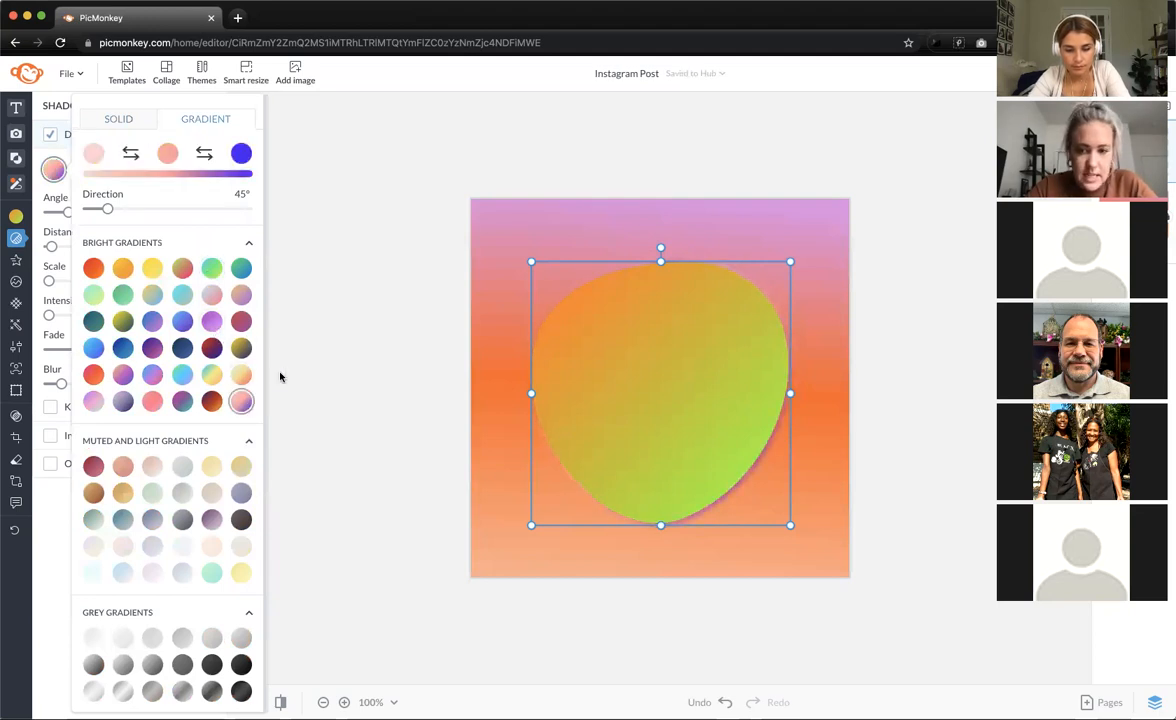
pyautogui.click(39, 191)
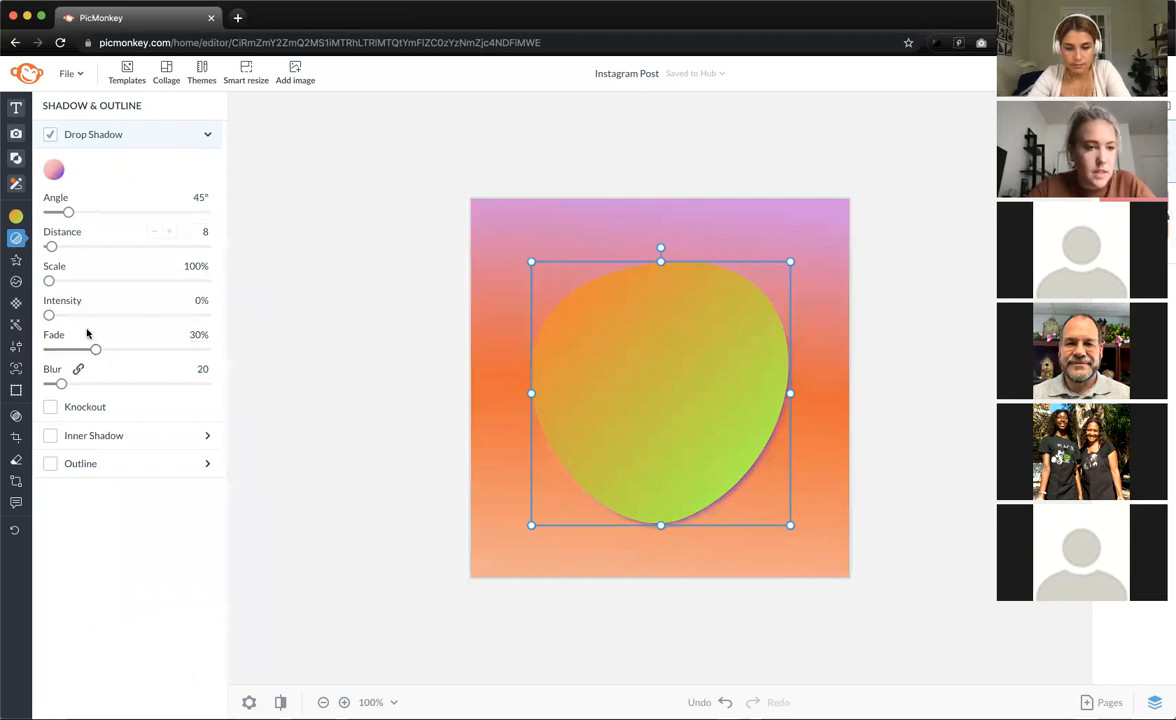
# - Set the shadow distance to 69 with zero blur and rotate its gradient to 317°
pyautogui.moveTo(51, 247); pyautogui.dragTo(68, 253)
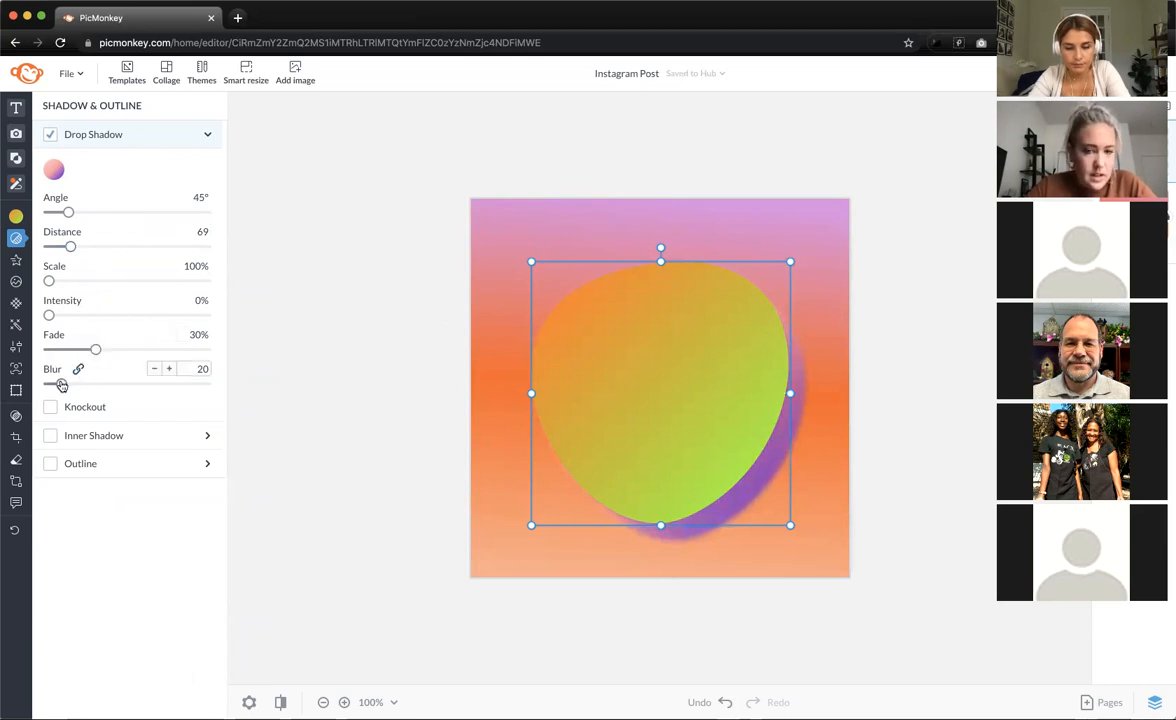
pyautogui.moveTo(61, 386); pyautogui.dragTo(43, 350)
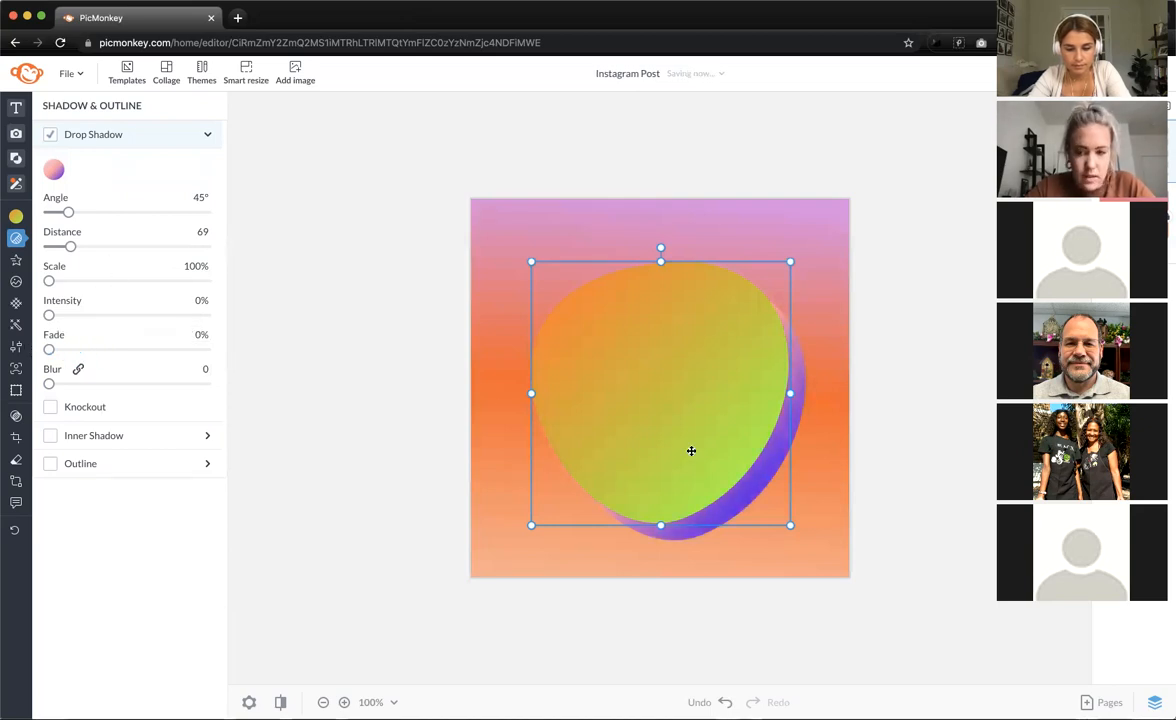
pyautogui.click(53, 169)
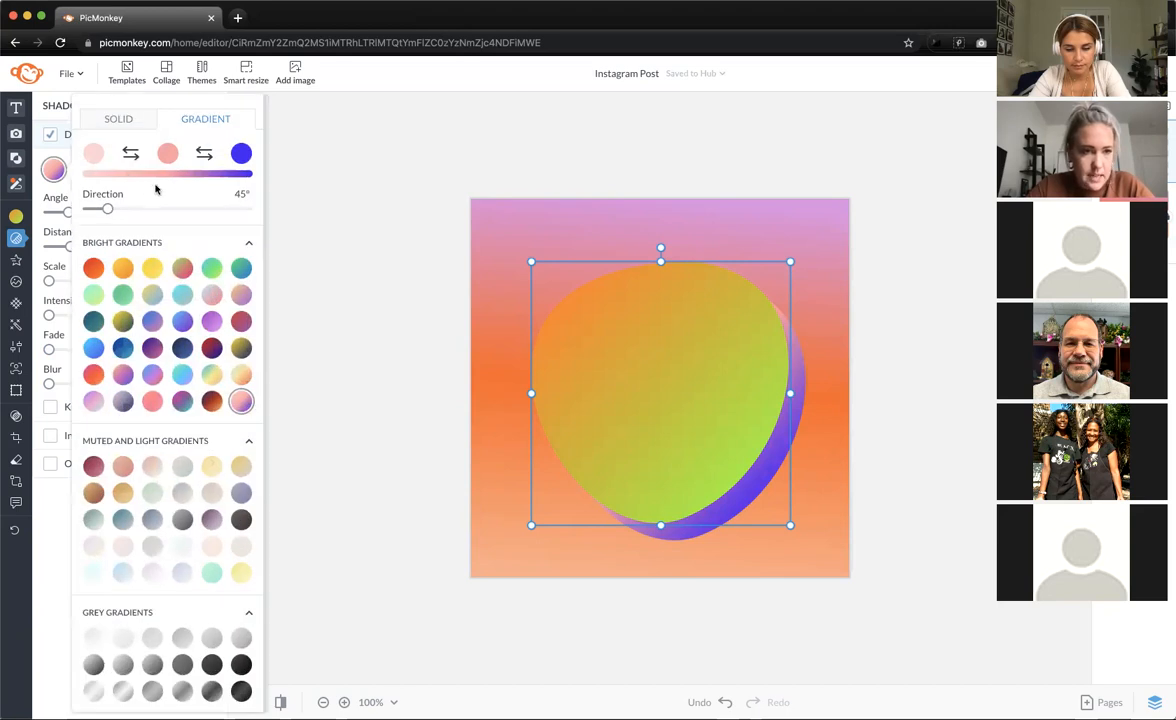
pyautogui.moveTo(110, 210); pyautogui.dragTo(229, 233)
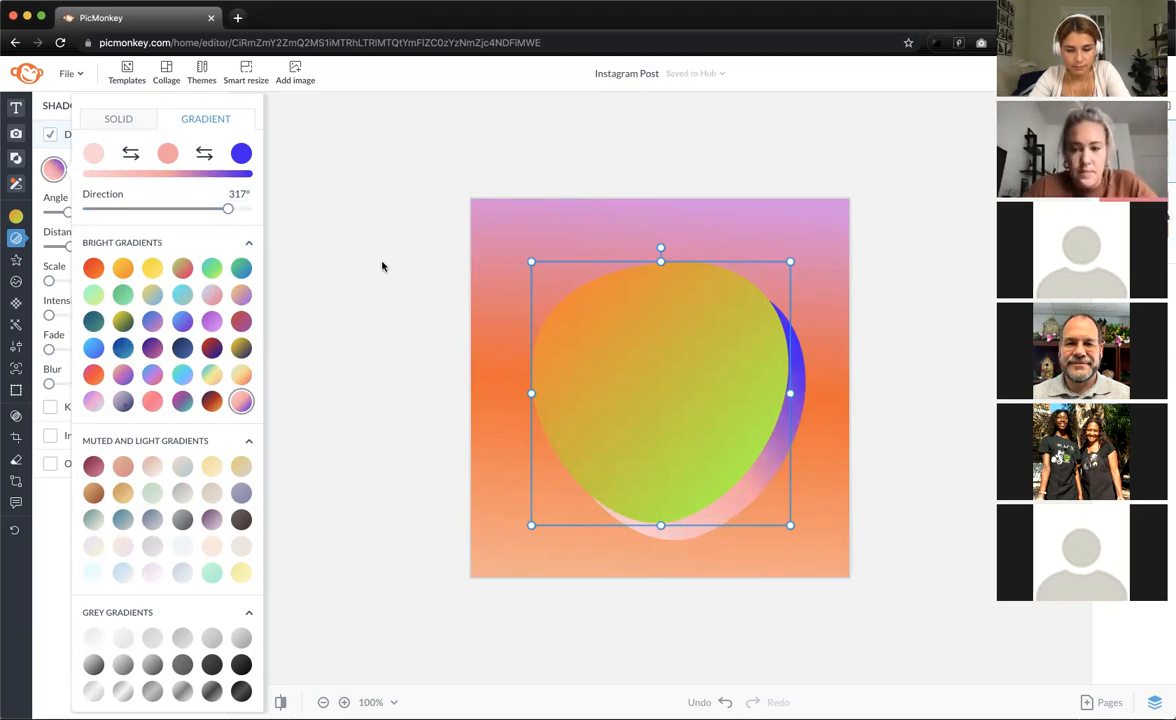
pyautogui.click(359, 276)
pyautogui.click(359, 276)
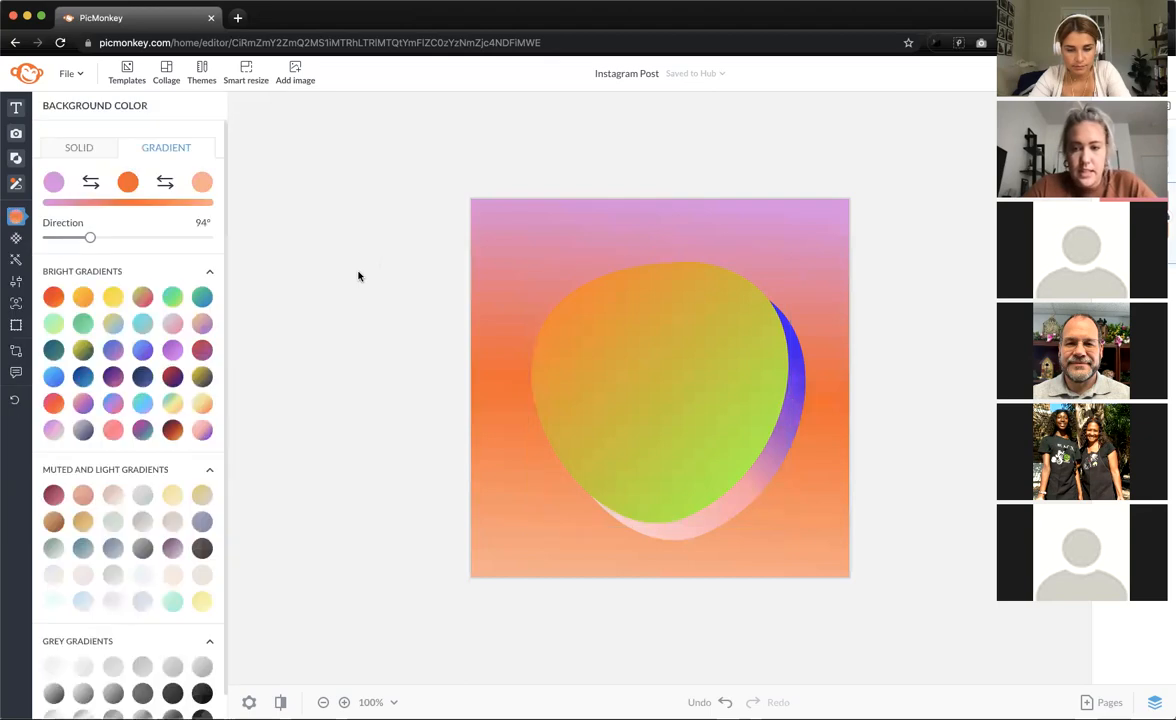
# - Reselect the blob and remove its drop shadow
pyautogui.click(593, 339)
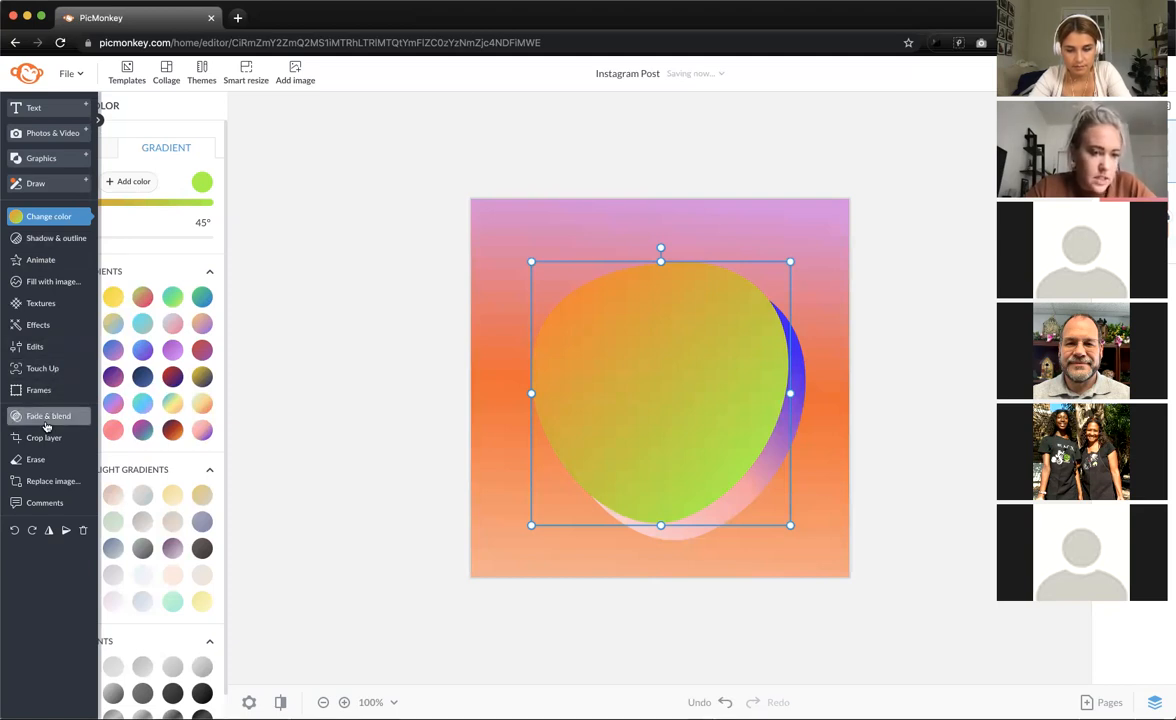
pyautogui.click(48, 239)
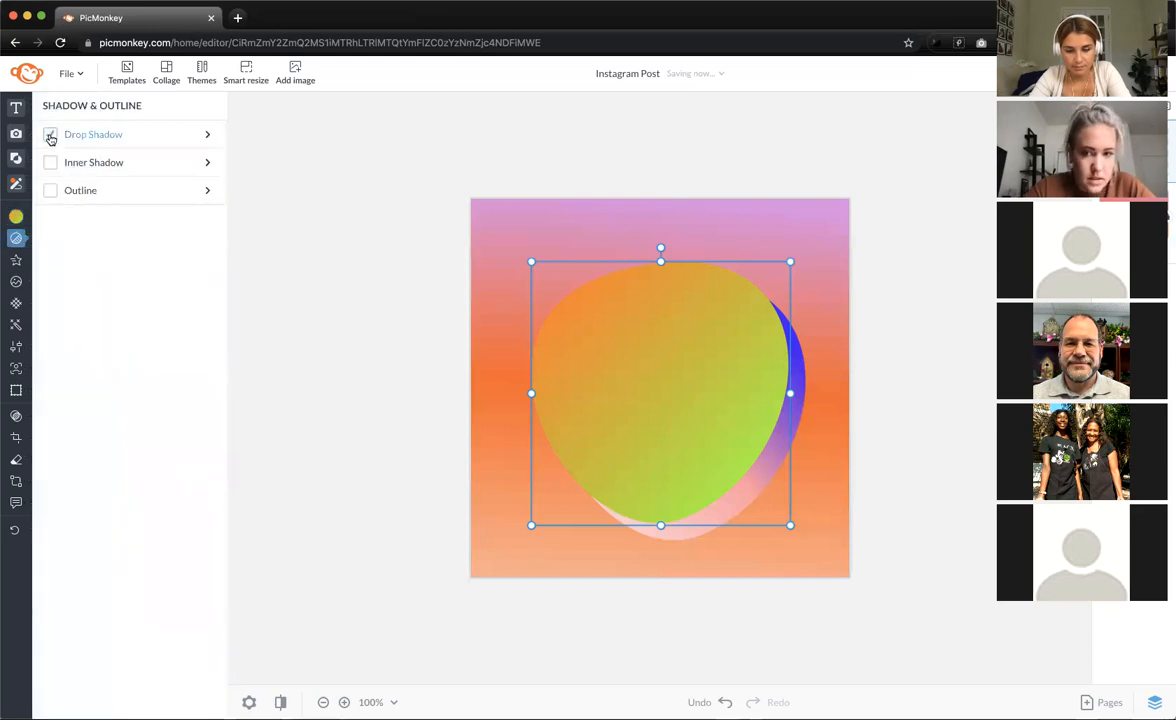
pyautogui.click(50, 135)
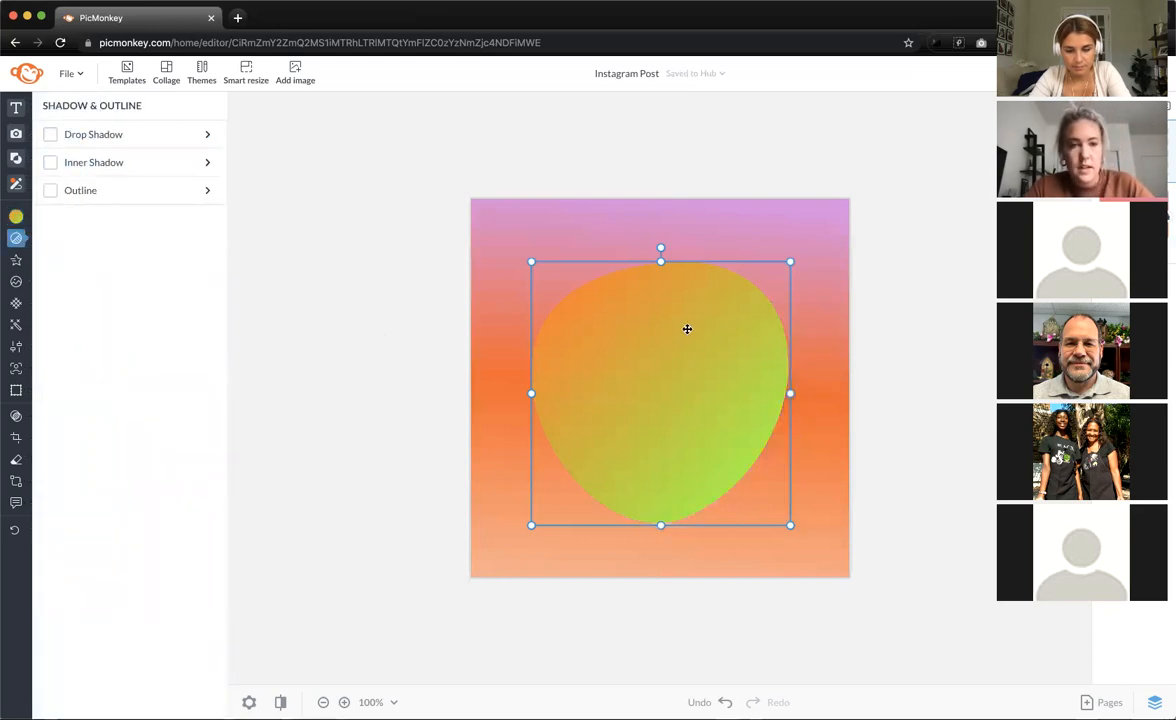
pyautogui.click(30, 218)
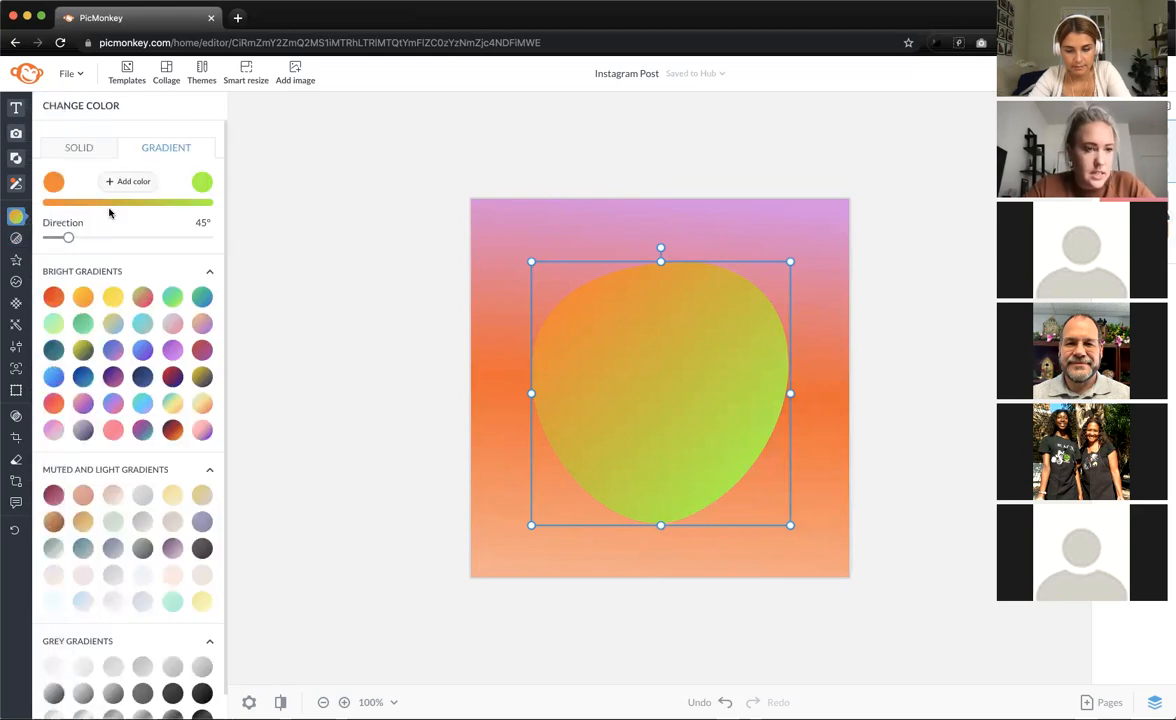
# - Change the blob gradient's end stop to teal and its middle stop to lilac #dd8de4
pyautogui.scroll(-1, 137, 402)
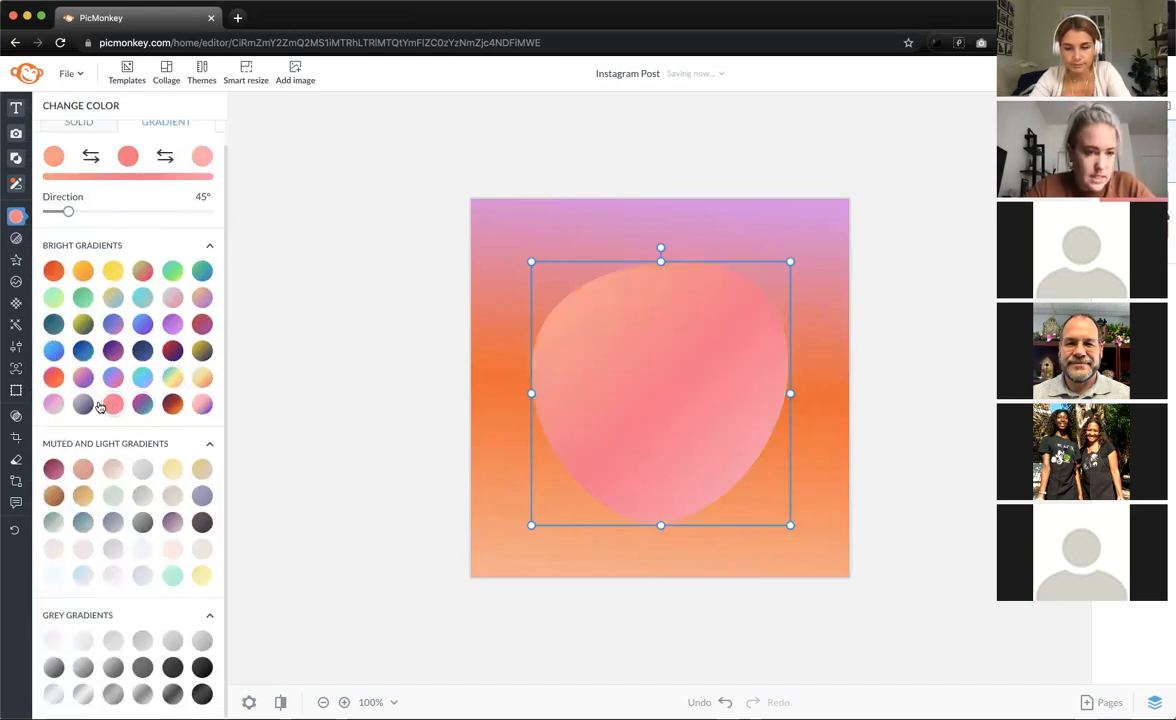
pyautogui.click(201, 157)
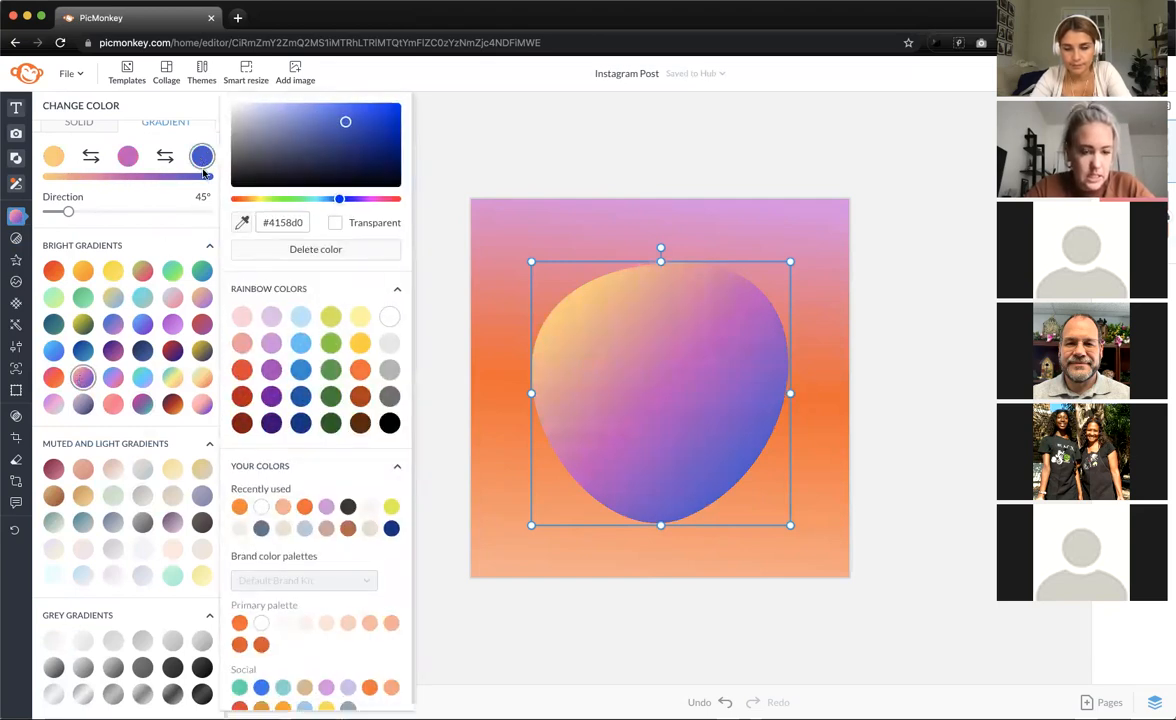
pyautogui.click(239, 688)
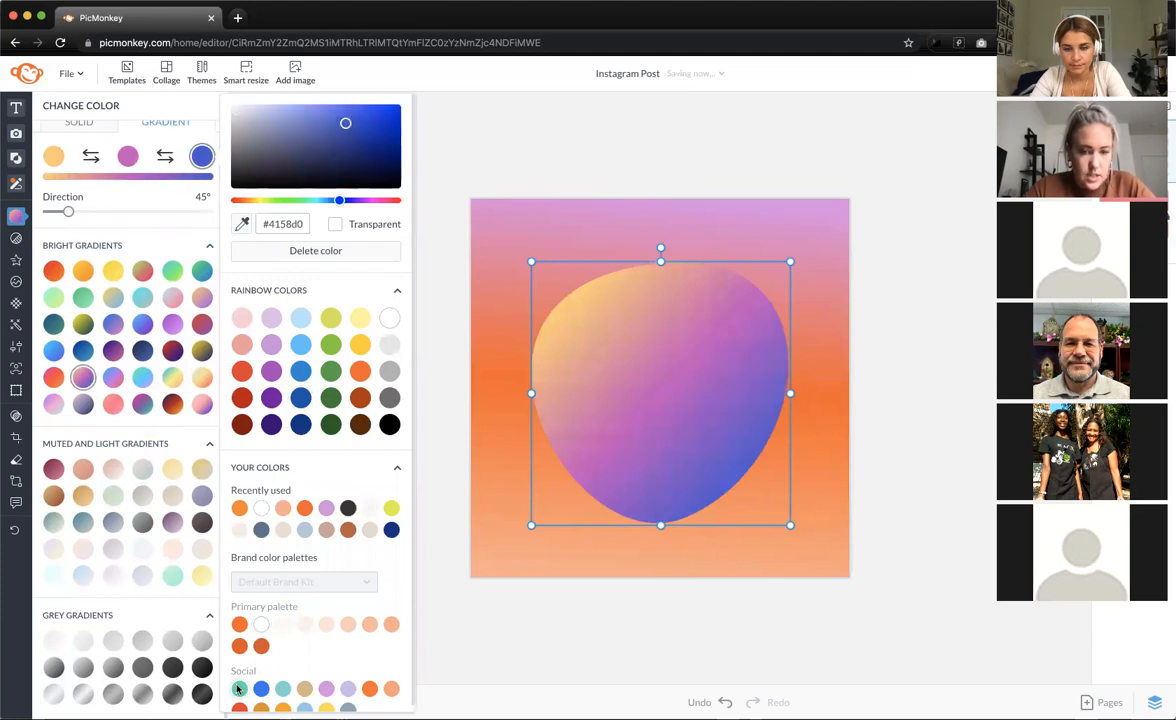
pyautogui.click(128, 155)
pyautogui.click(274, 510)
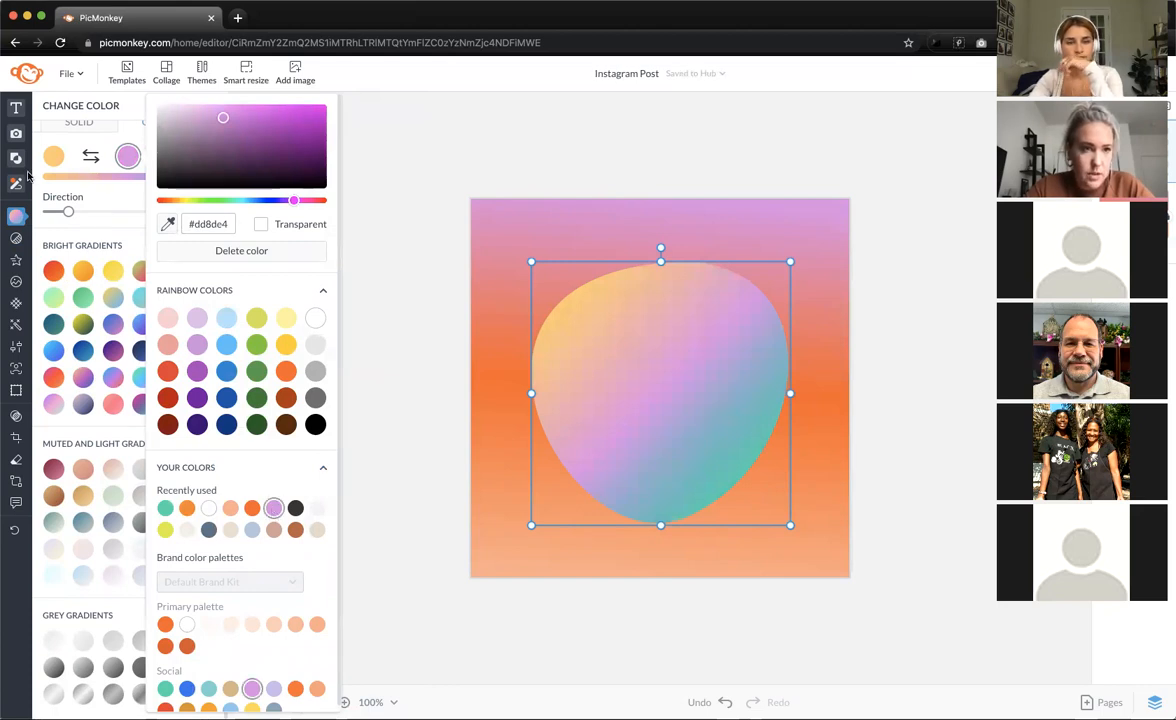
pyautogui.click(55, 157)
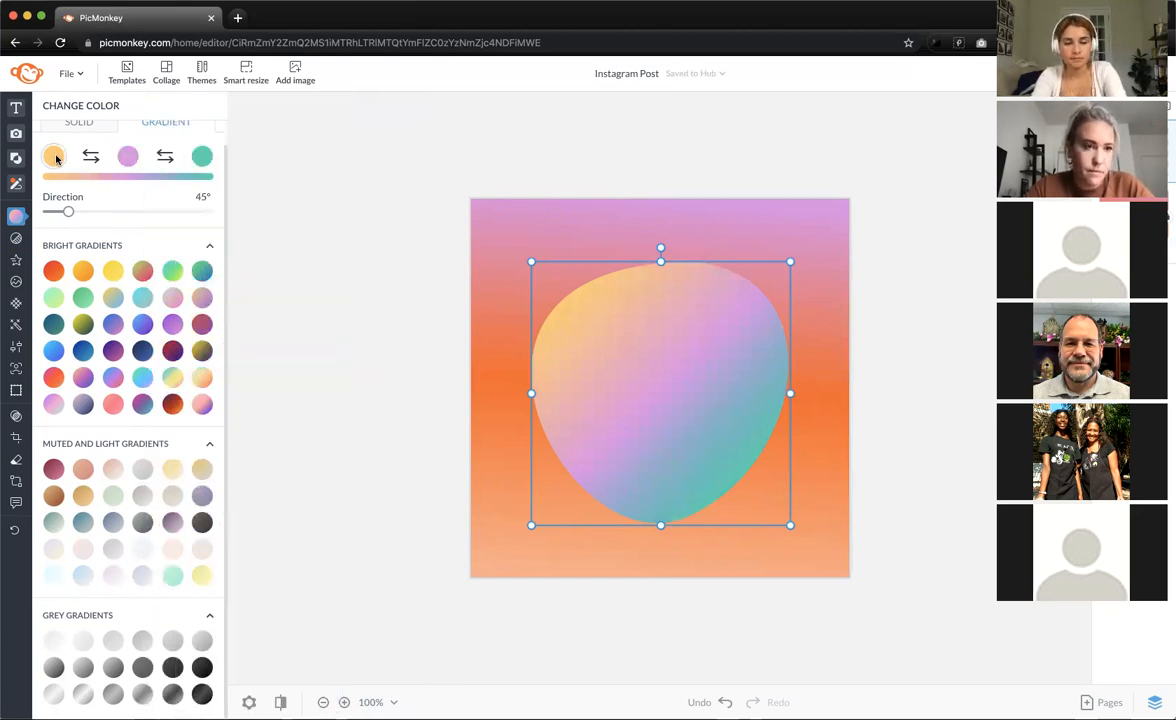
# - Try several starting colours, settle on light peach #fd9f78, and enlarge the blob up and right
pyautogui.click(55, 157)
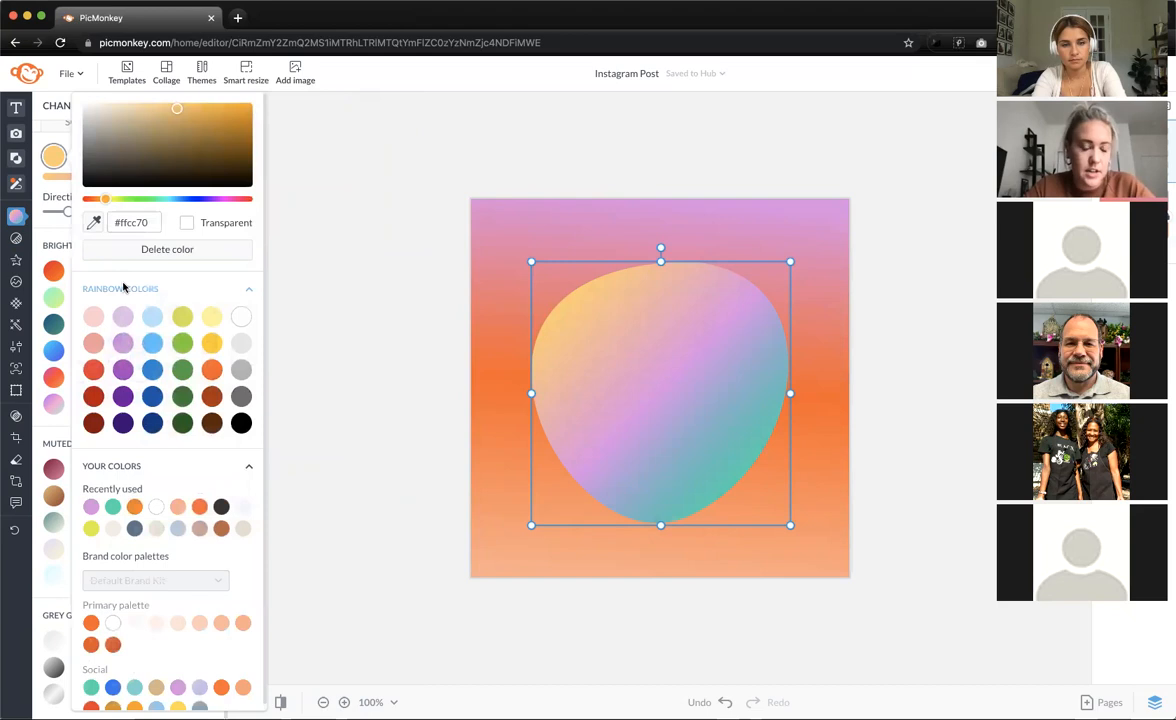
pyautogui.click(216, 317)
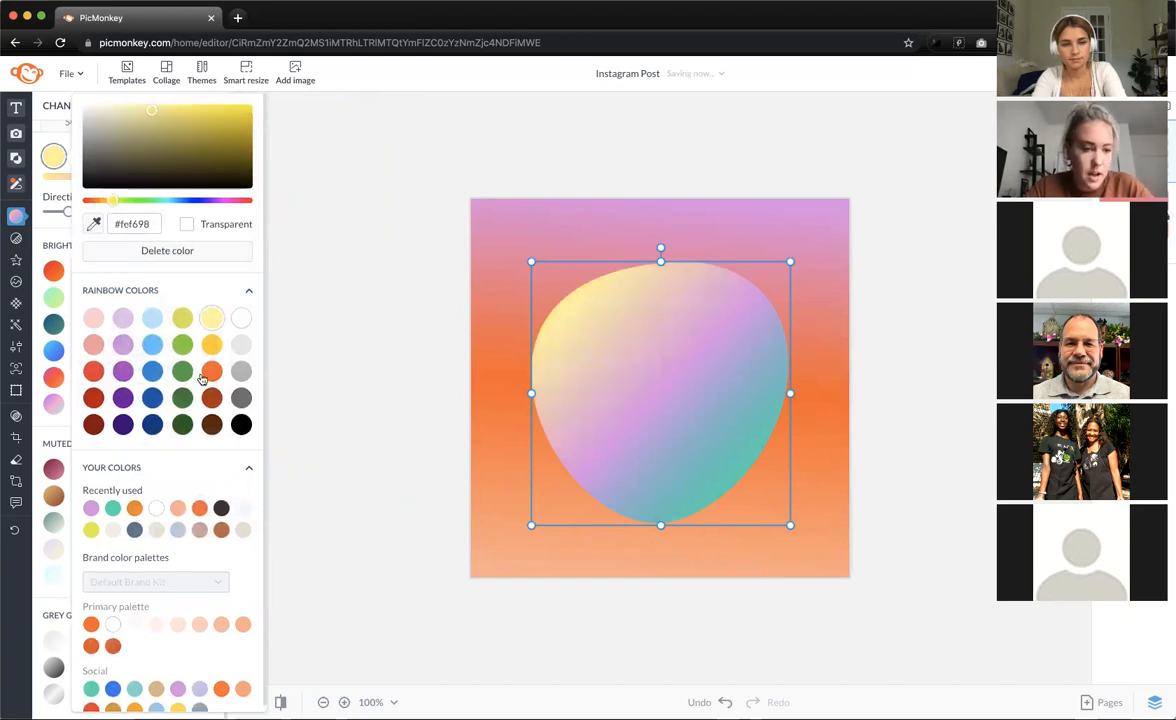
pyautogui.click(91, 530)
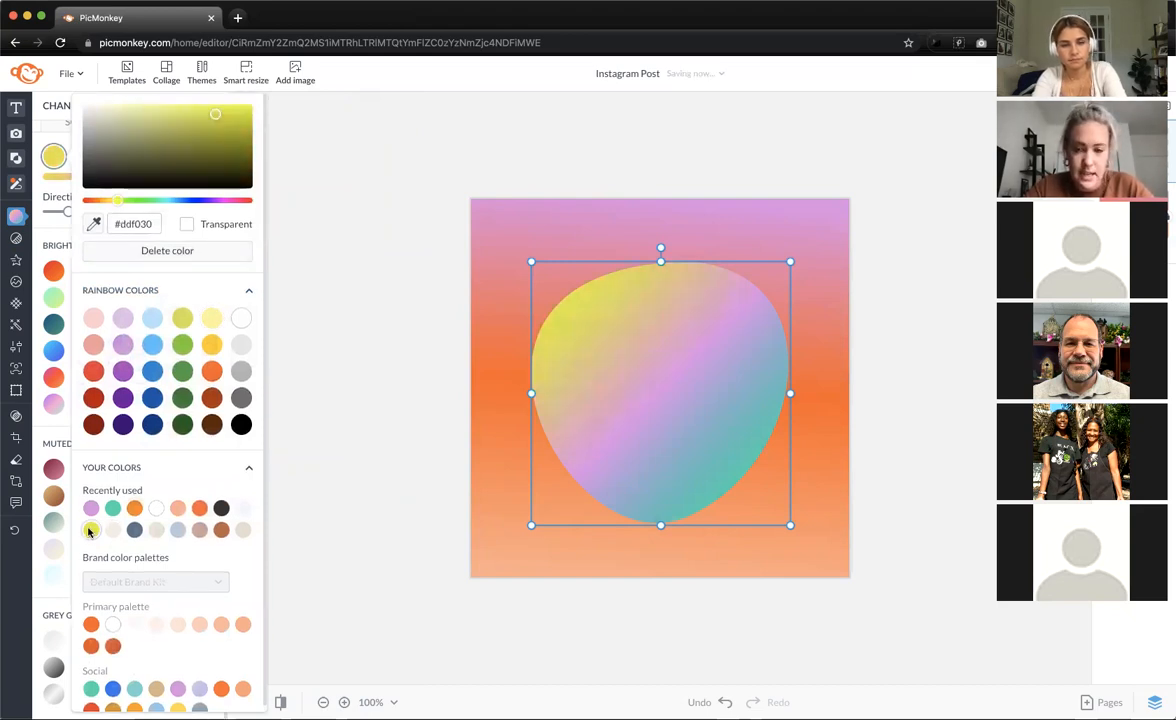
pyautogui.scroll(-1, 125, 625)
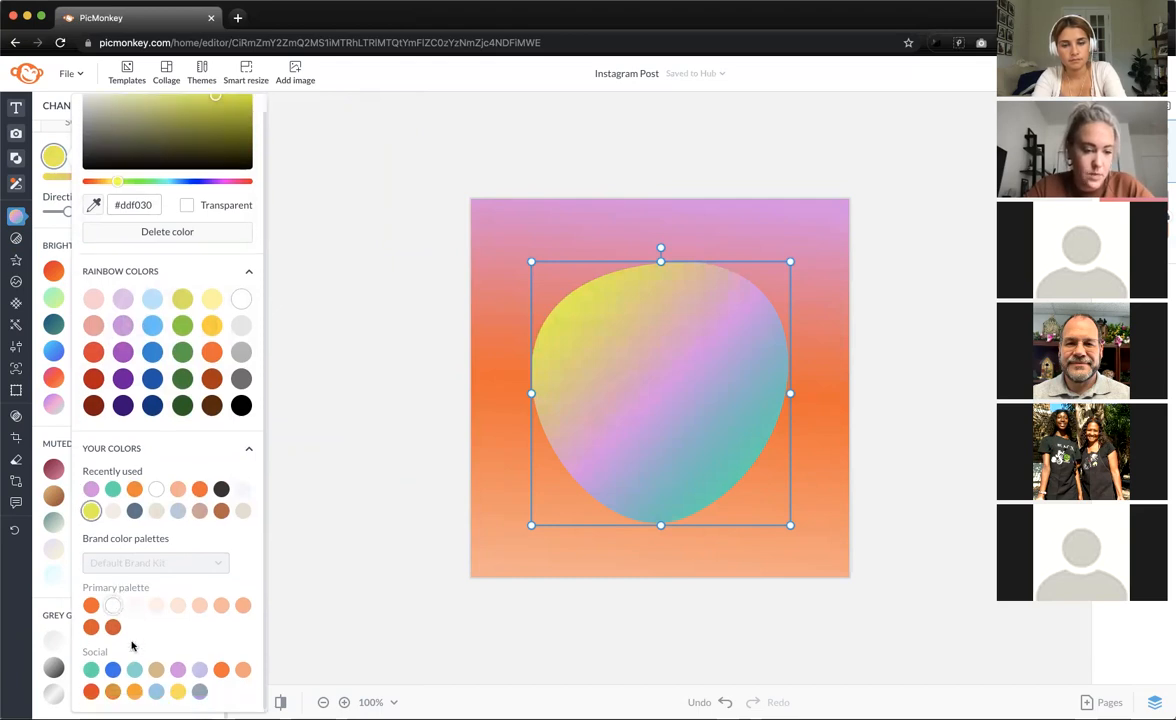
pyautogui.click(156, 691)
pyautogui.click(174, 691)
pyautogui.click(160, 693)
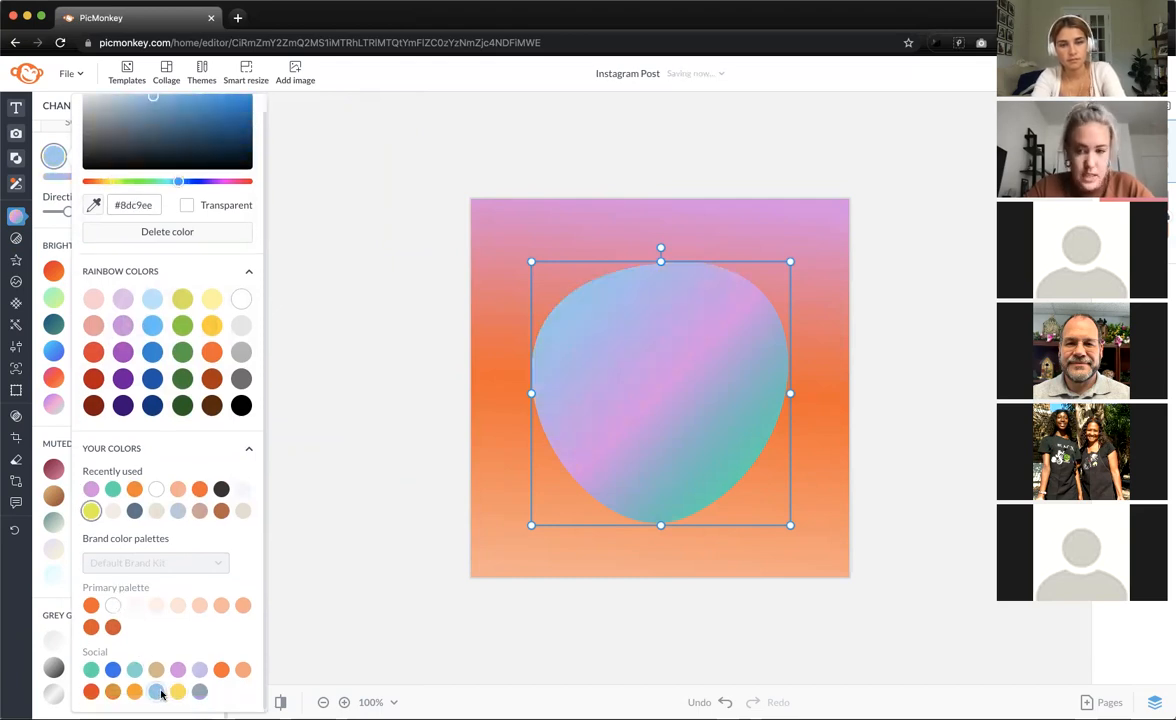
pyautogui.click(221, 669)
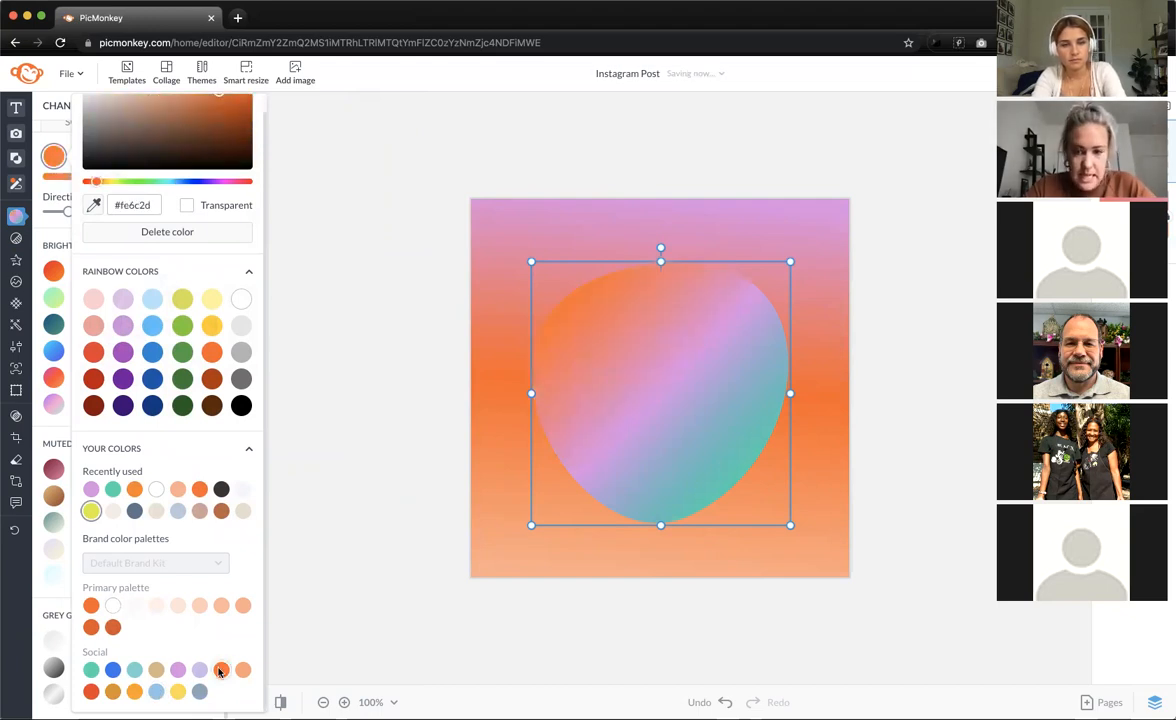
pyautogui.click(241, 670)
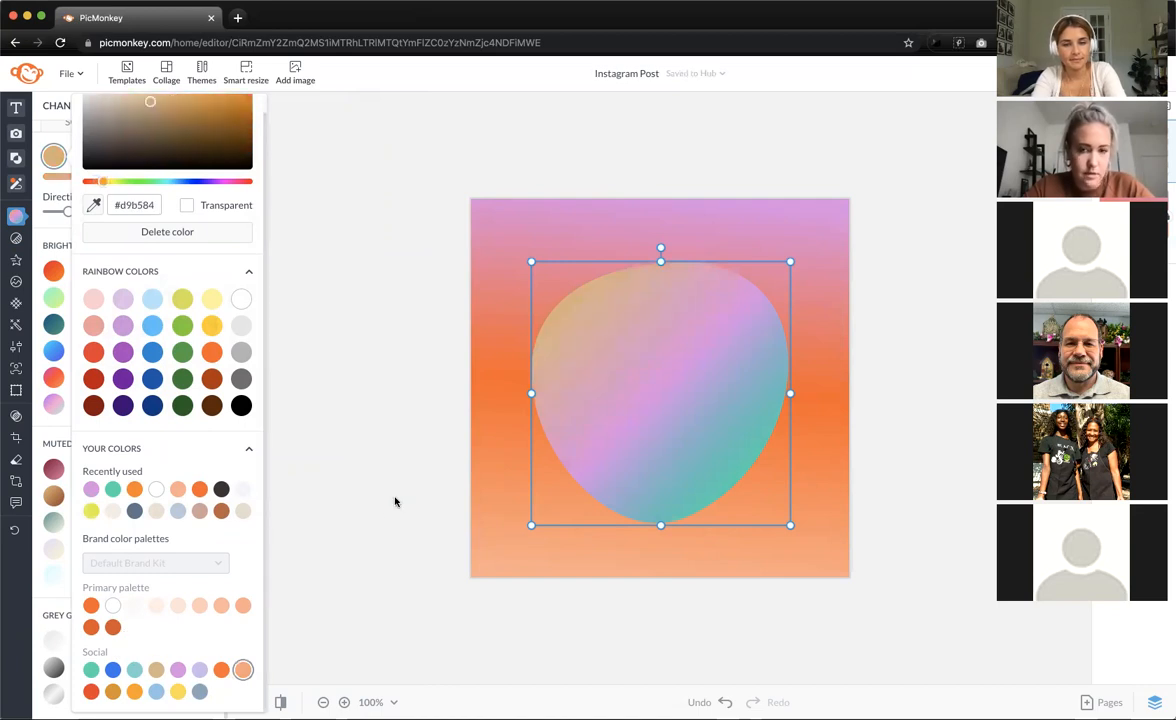
pyautogui.click(360, 576)
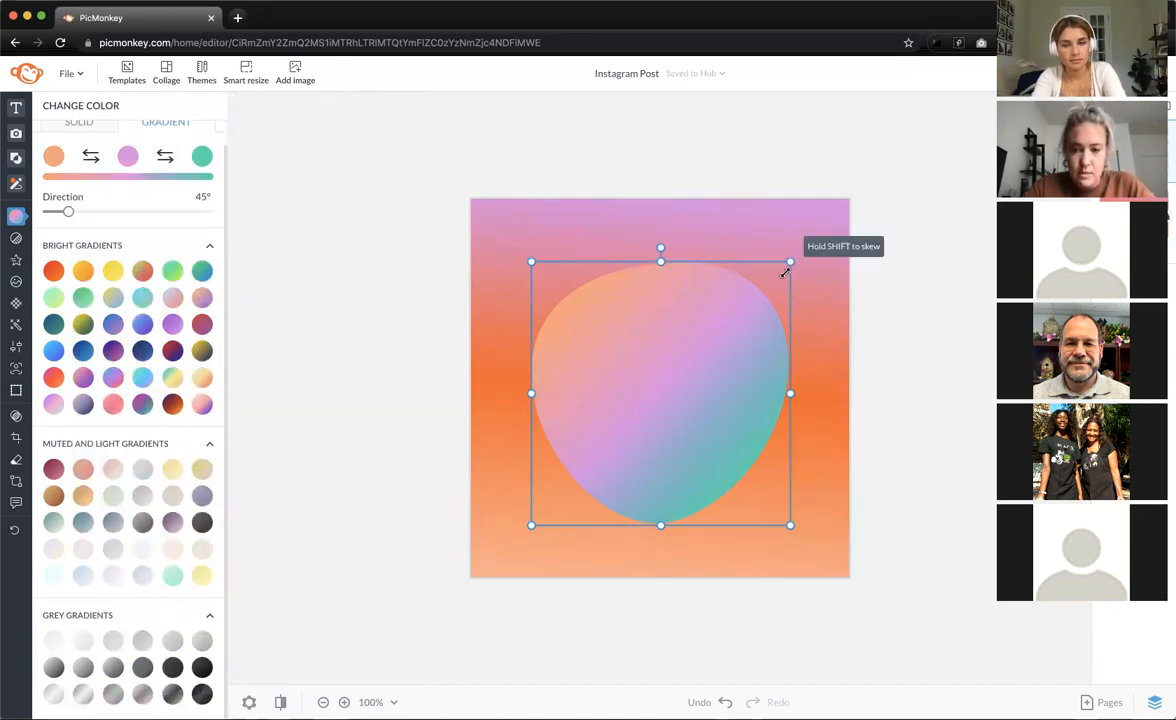
pyautogui.moveTo(790, 262); pyautogui.dragTo(882, 161)
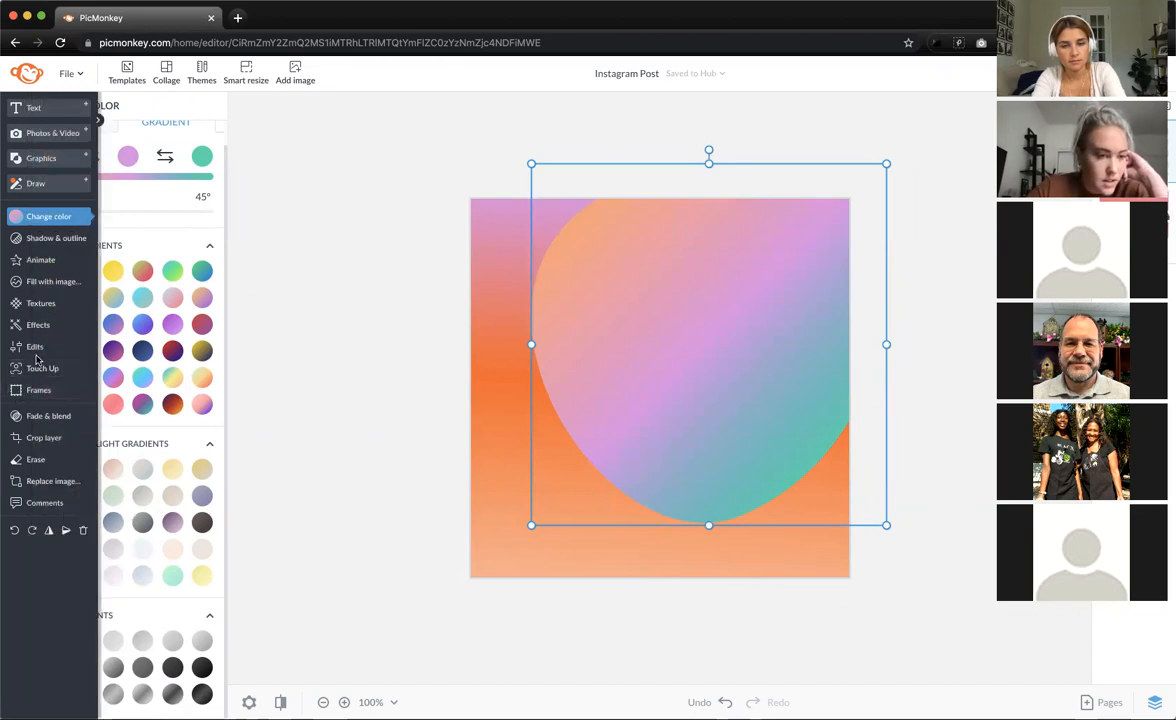
# - Blur the blob with the Soften effect at softness 100 and tilt it toward the upper right
pyautogui.click(55, 325)
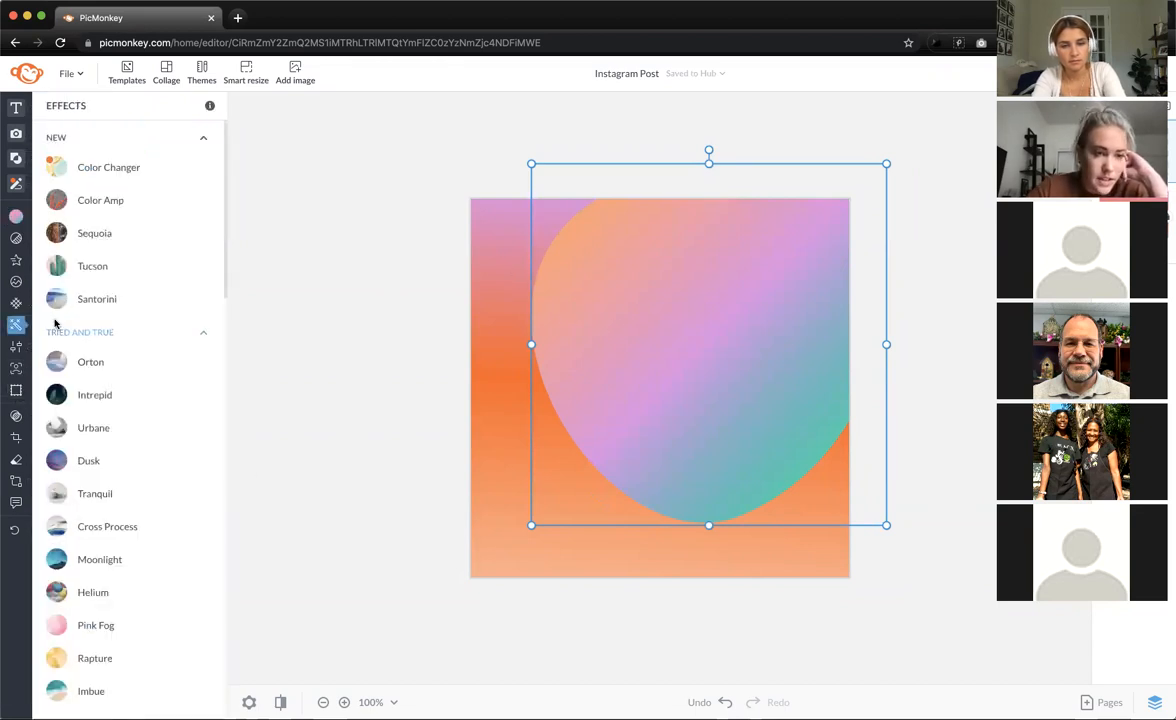
pyautogui.scroll(-4, 94, 432)
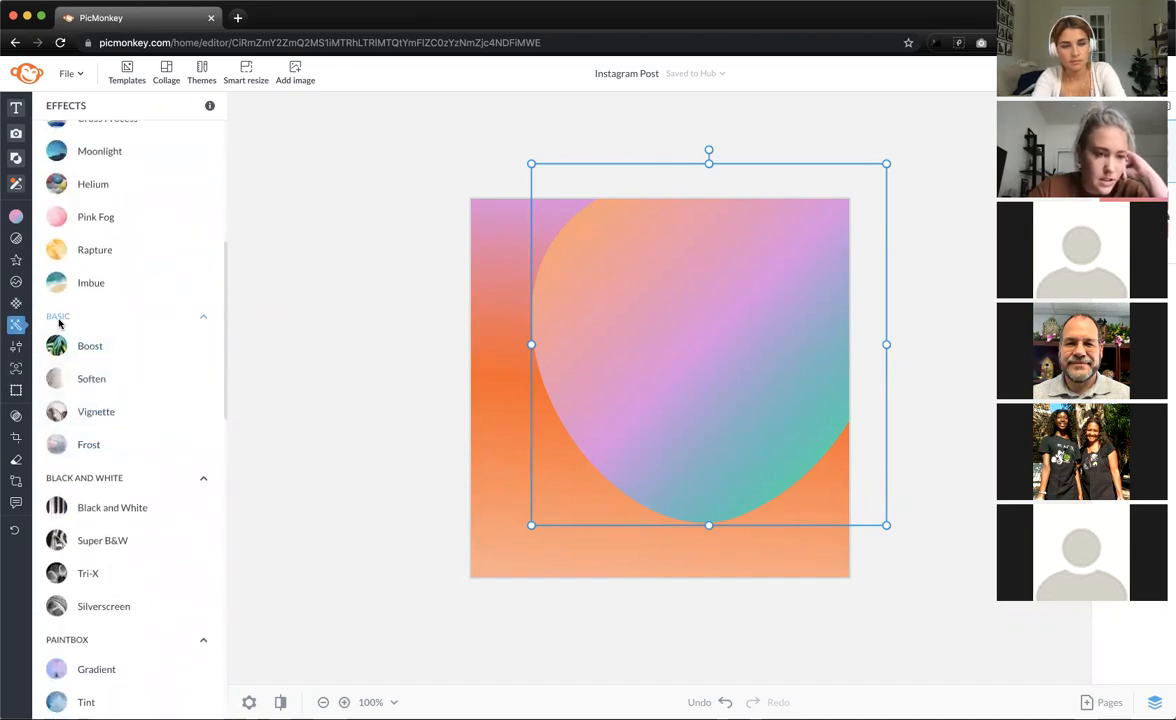
pyautogui.click(110, 387)
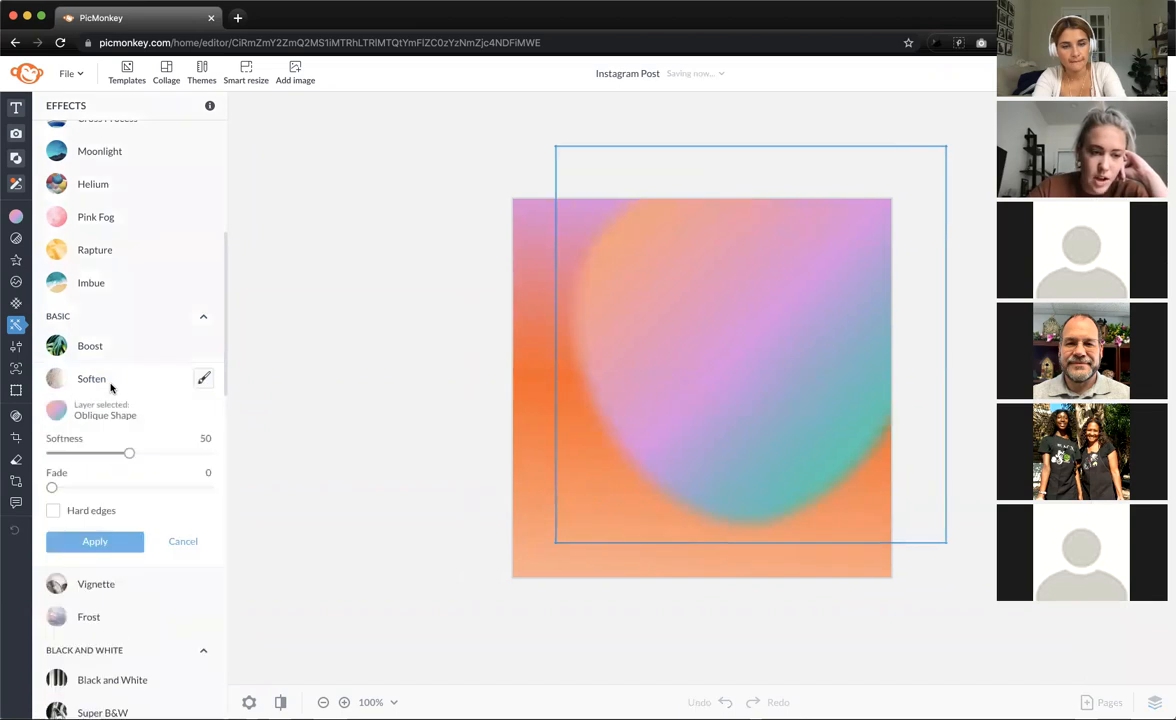
pyautogui.moveTo(129, 453); pyautogui.dragTo(281, 459)
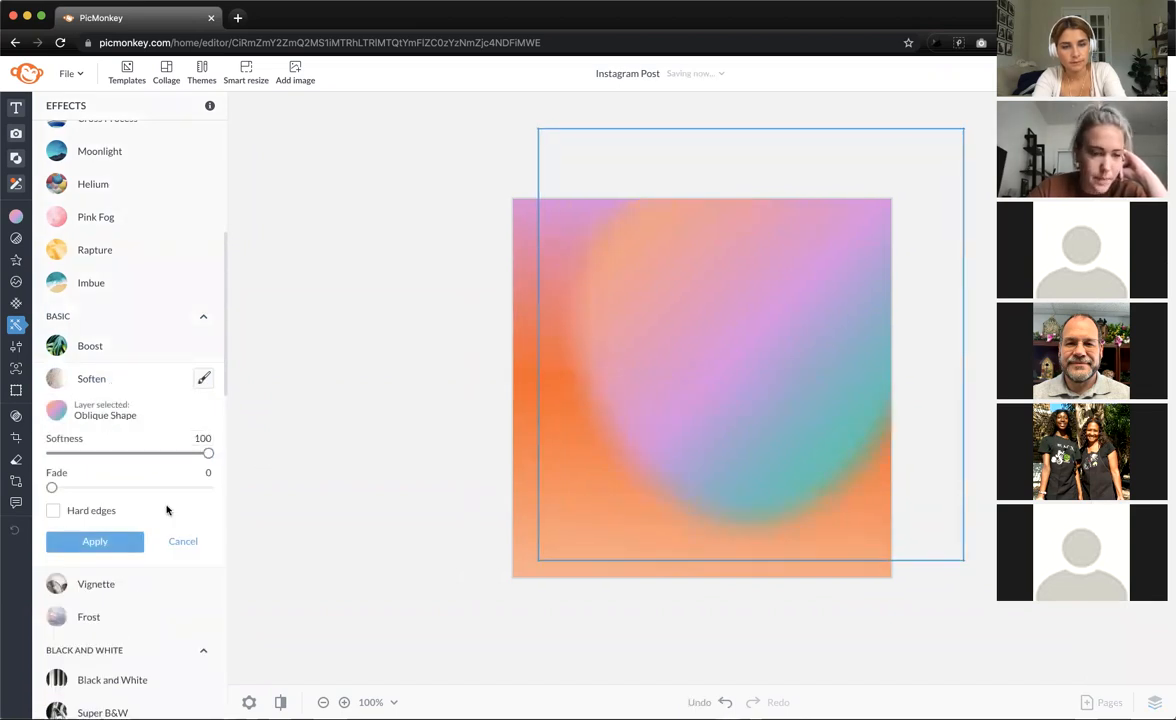
pyautogui.click(122, 541)
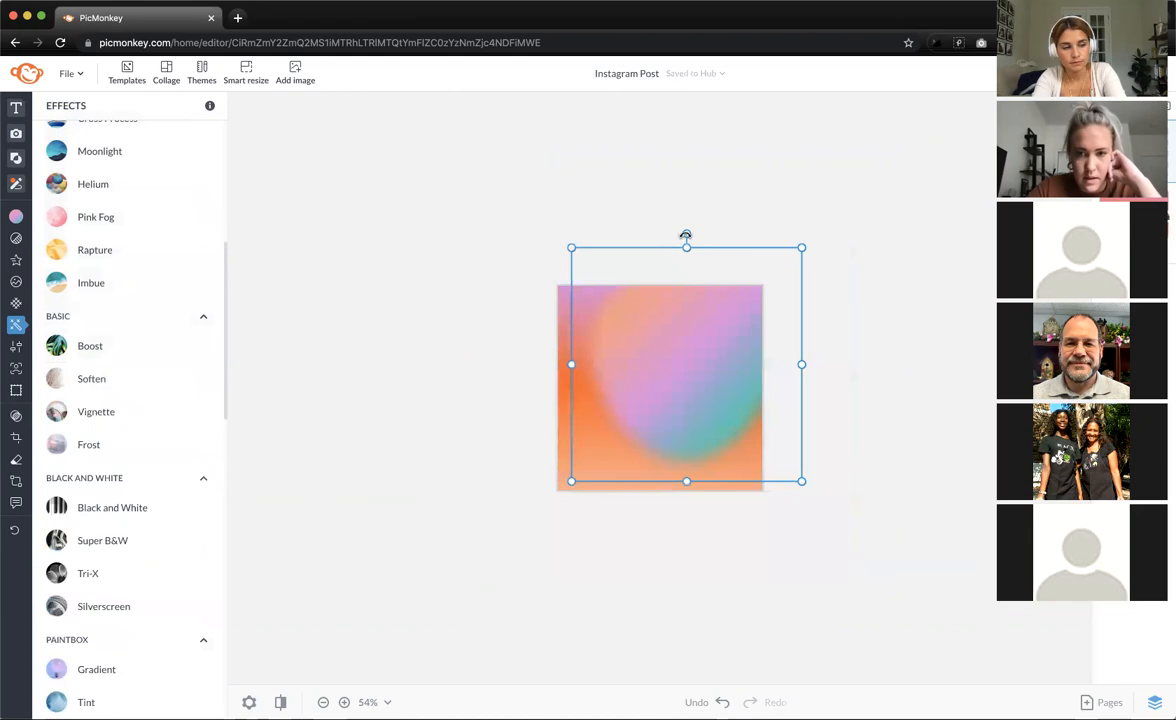
pyautogui.moveTo(686, 234); pyautogui.dragTo(569, 359)
# - Move and enlarge the blurred blob so orange edges the left side and lilac-teal fills the rest
pyautogui.moveTo(671, 367); pyautogui.dragTo(711, 304)
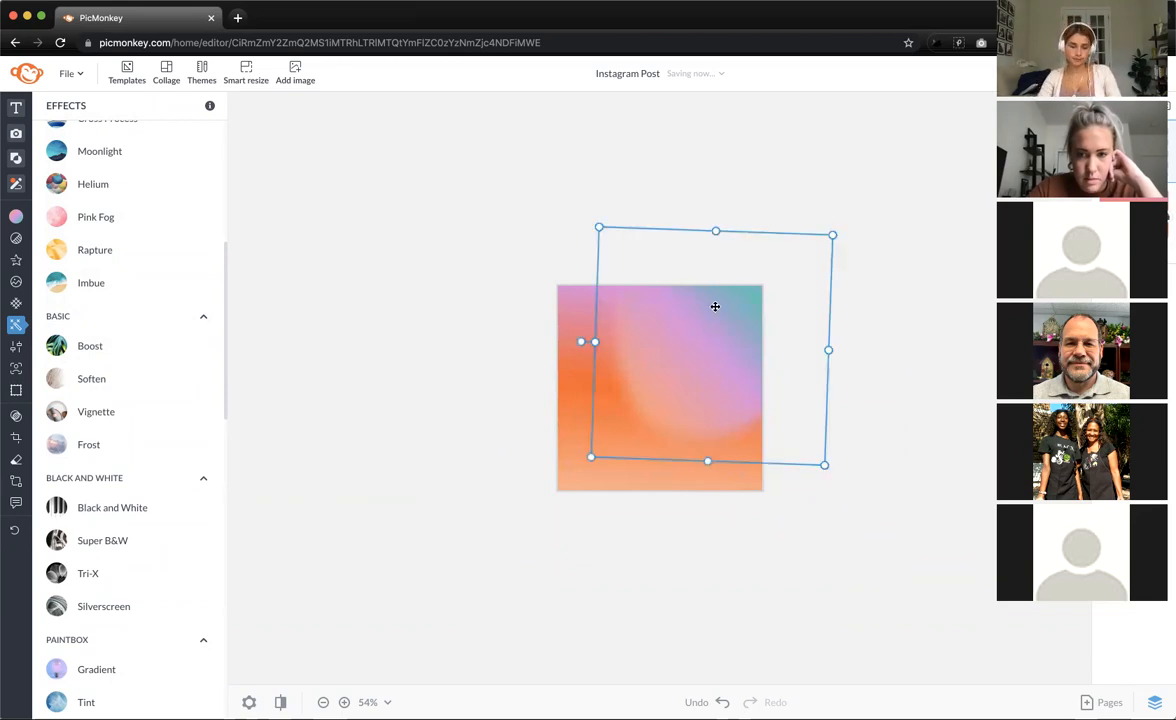
pyautogui.moveTo(826, 466); pyautogui.dragTo(895, 552)
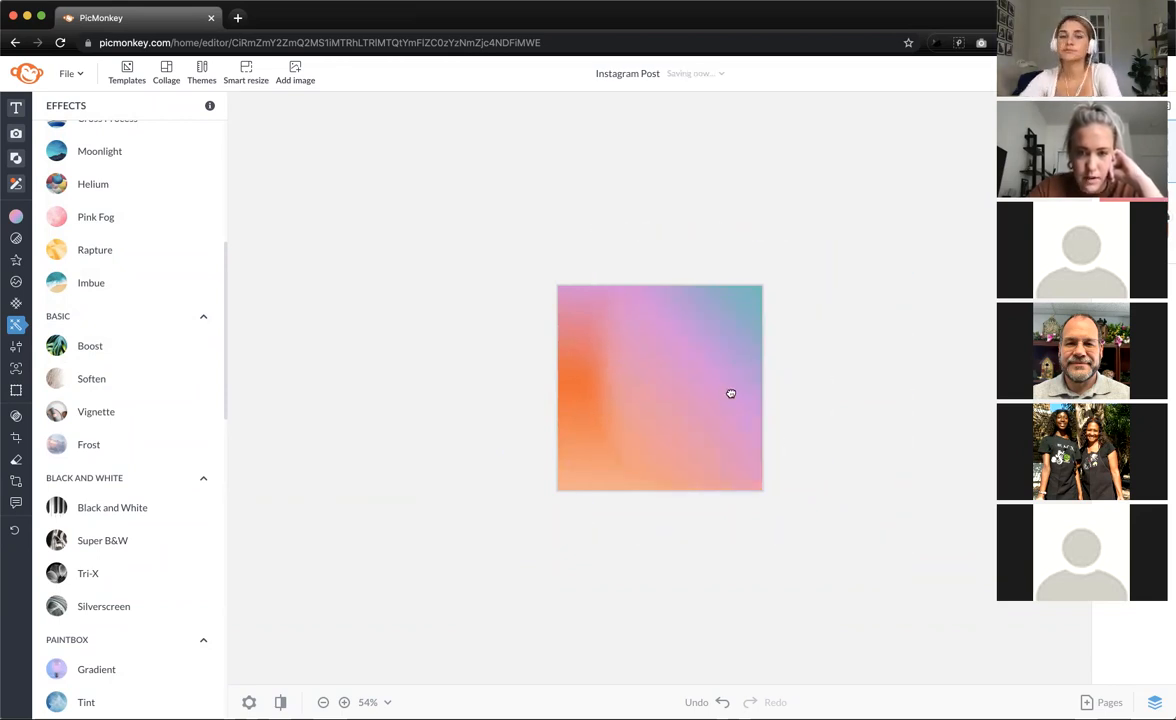
pyautogui.click(740, 388)
pyautogui.moveTo(673, 336); pyautogui.dragTo(629, 367)
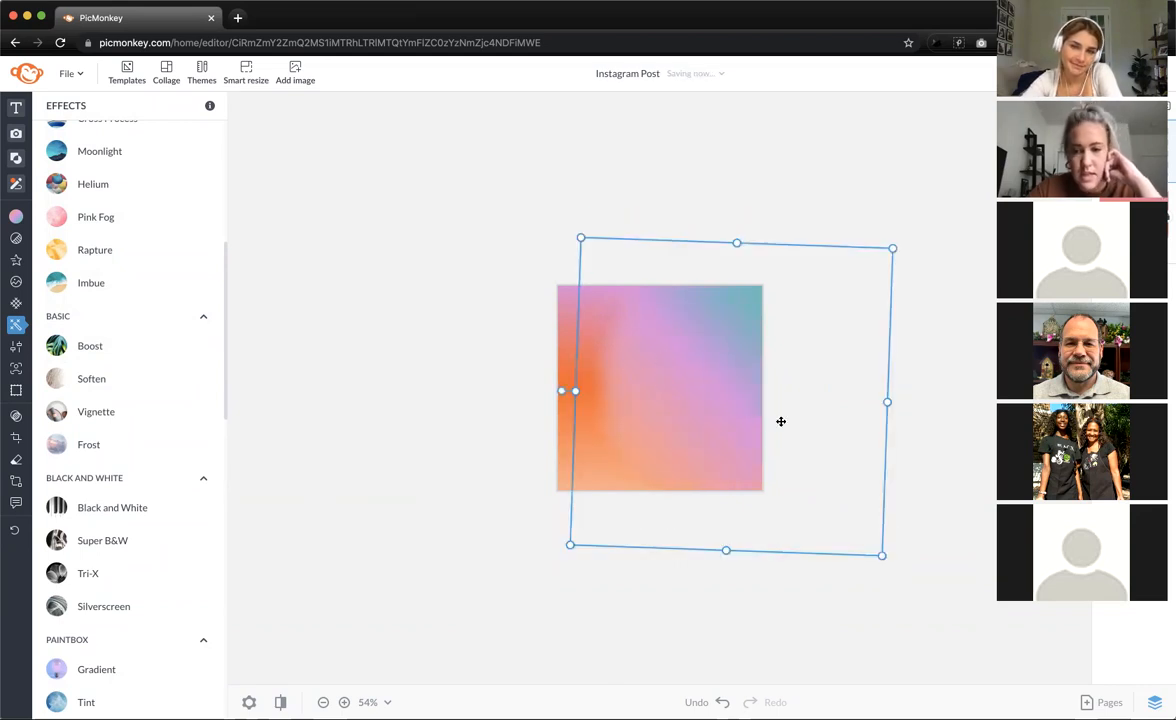
pyautogui.moveTo(887, 247); pyautogui.dragTo(878, 265)
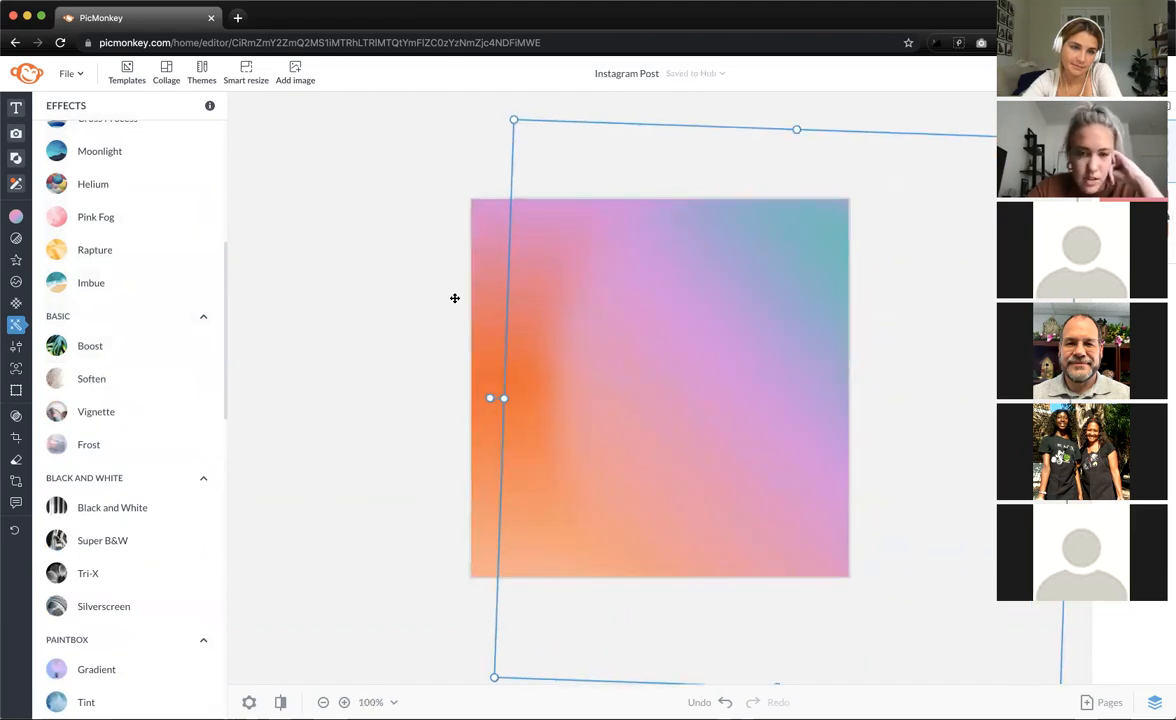
pyautogui.moveTo(565, 313); pyautogui.dragTo(536, 281)
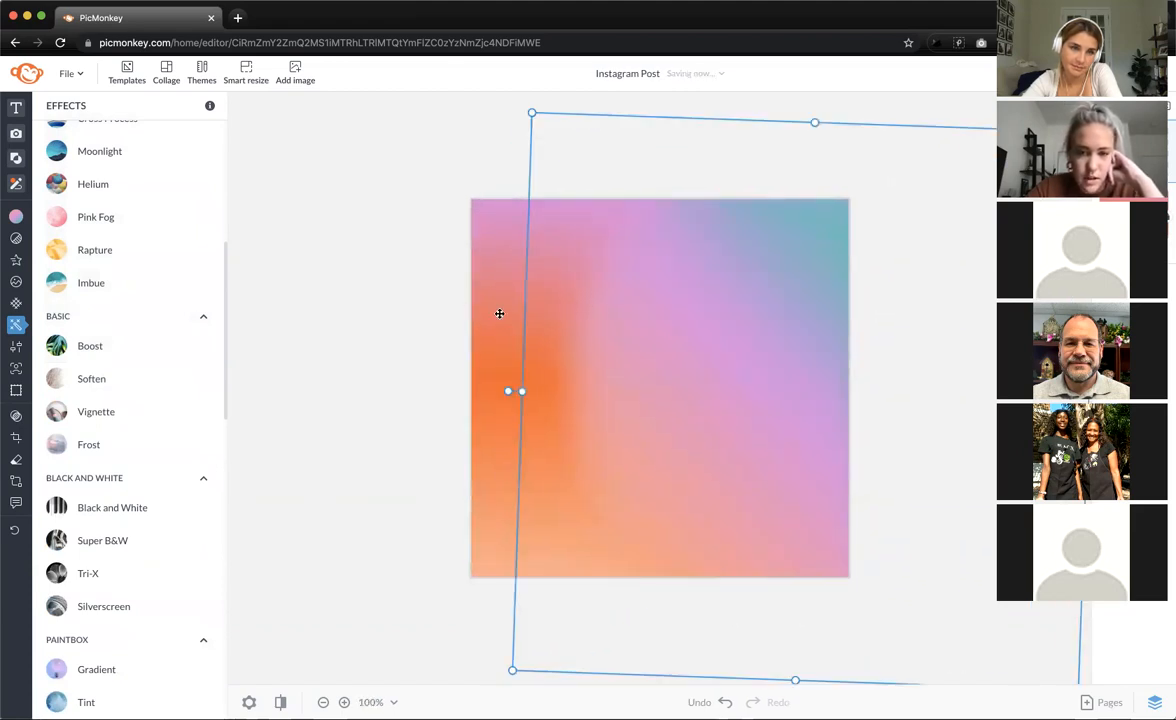
pyautogui.click(497, 289)
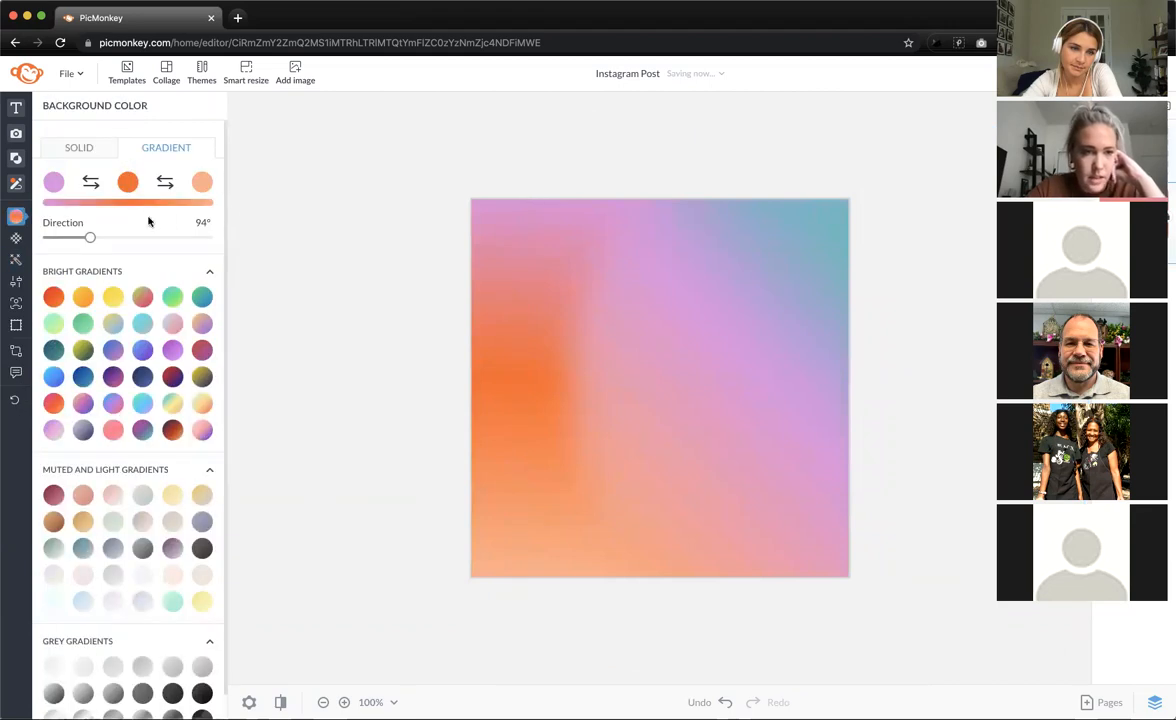
# - Shift the background gradient's direction and pull the blurred blob's bottom edge upward
pyautogui.moveTo(90, 237)
pyautogui.mouseDown()
pyautogui.moveTo(229, 259)
pyautogui.moveTo(92, 237)
pyautogui.moveTo(84, 248)
pyautogui.mouseUp()
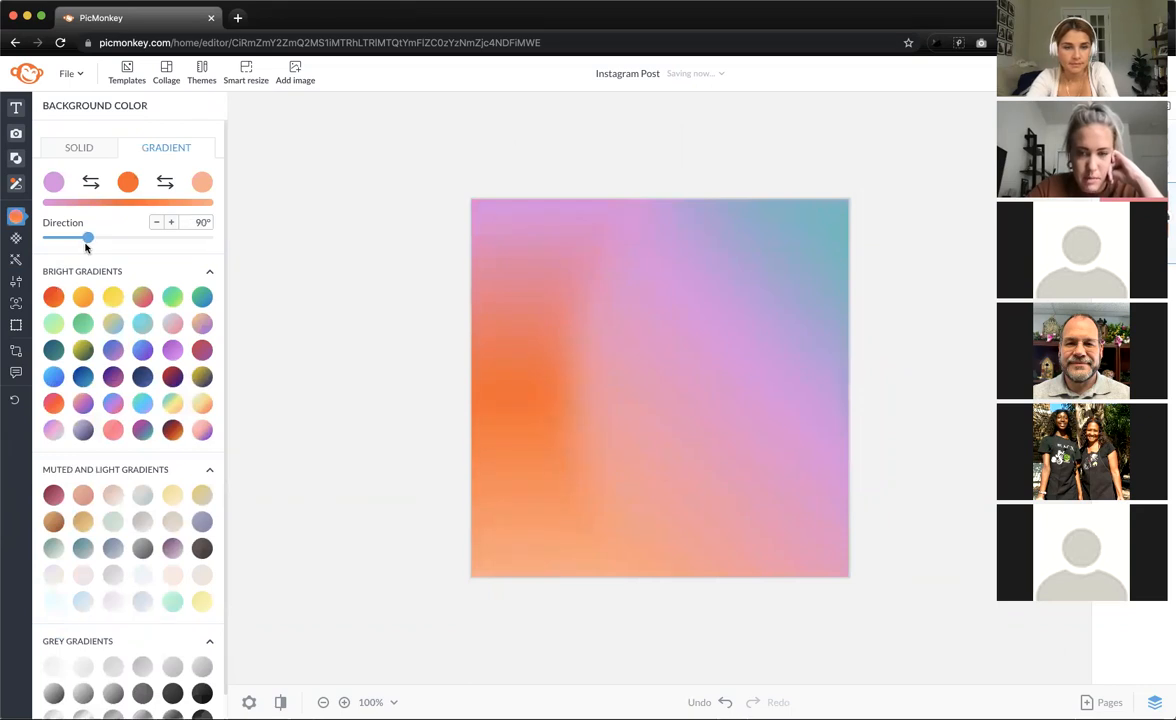
pyautogui.click(683, 218)
pyautogui.click(667, 221)
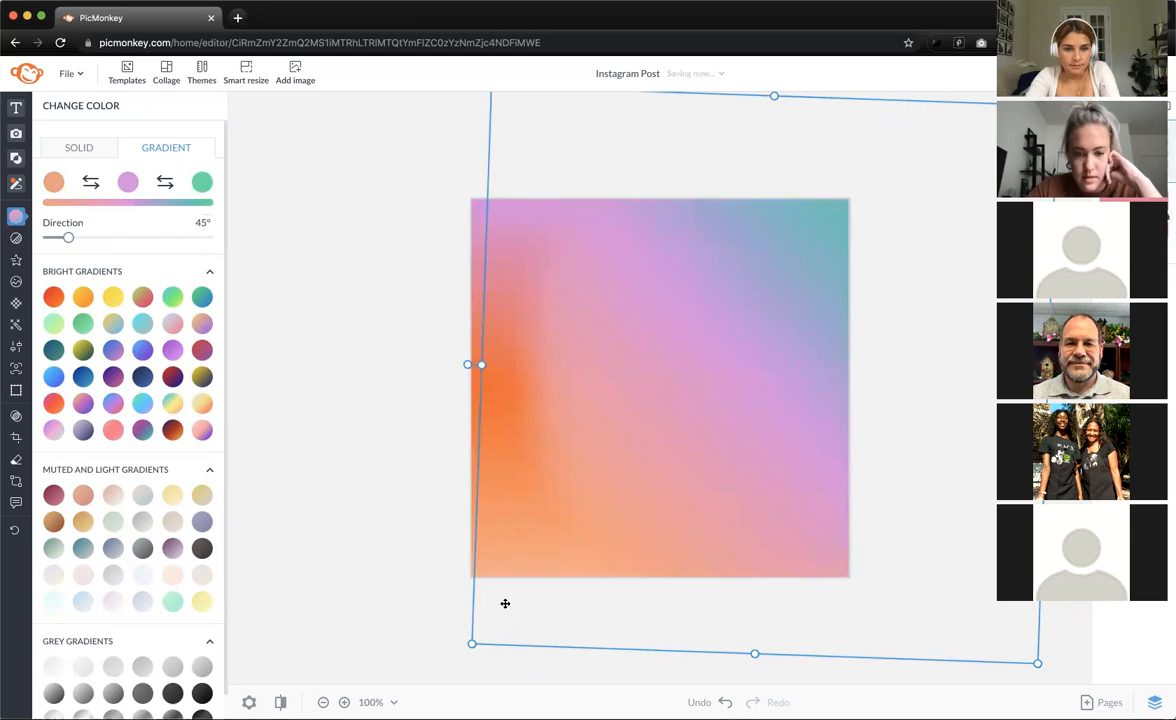
pyautogui.moveTo(758, 654); pyautogui.dragTo(771, 466)
pyautogui.click(397, 419)
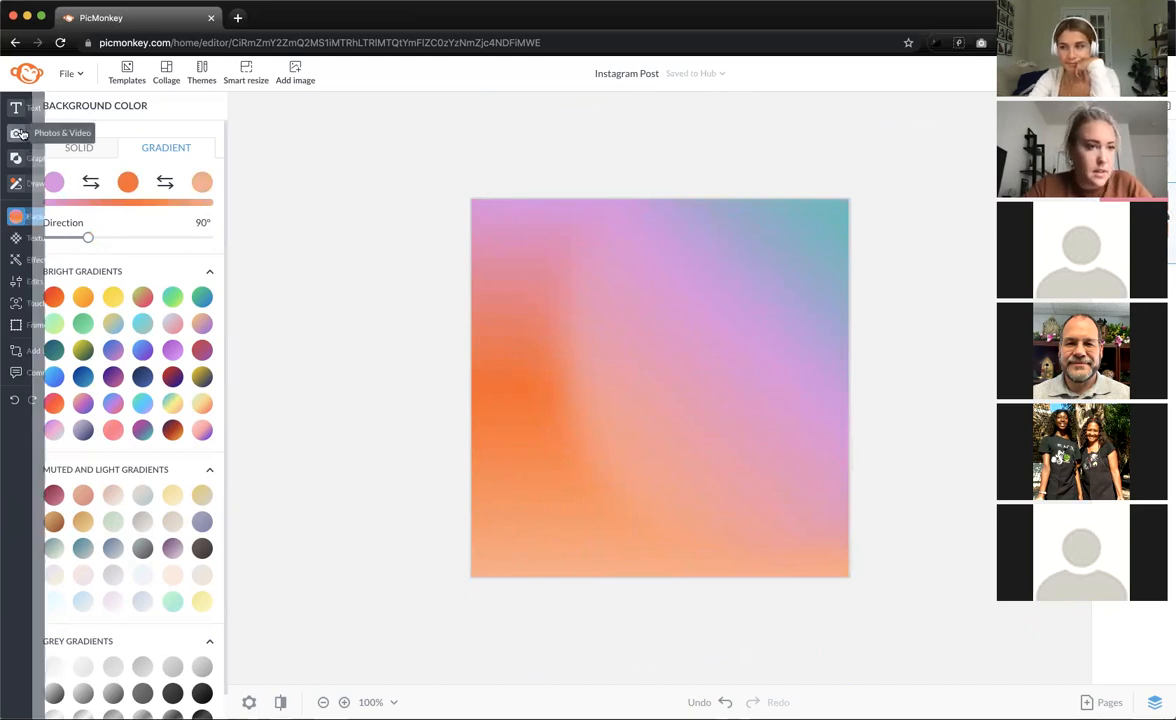
# - Add a text box reading 'follow your dreams', wrapped onto three lines in Almendra
pyautogui.click(22, 106)
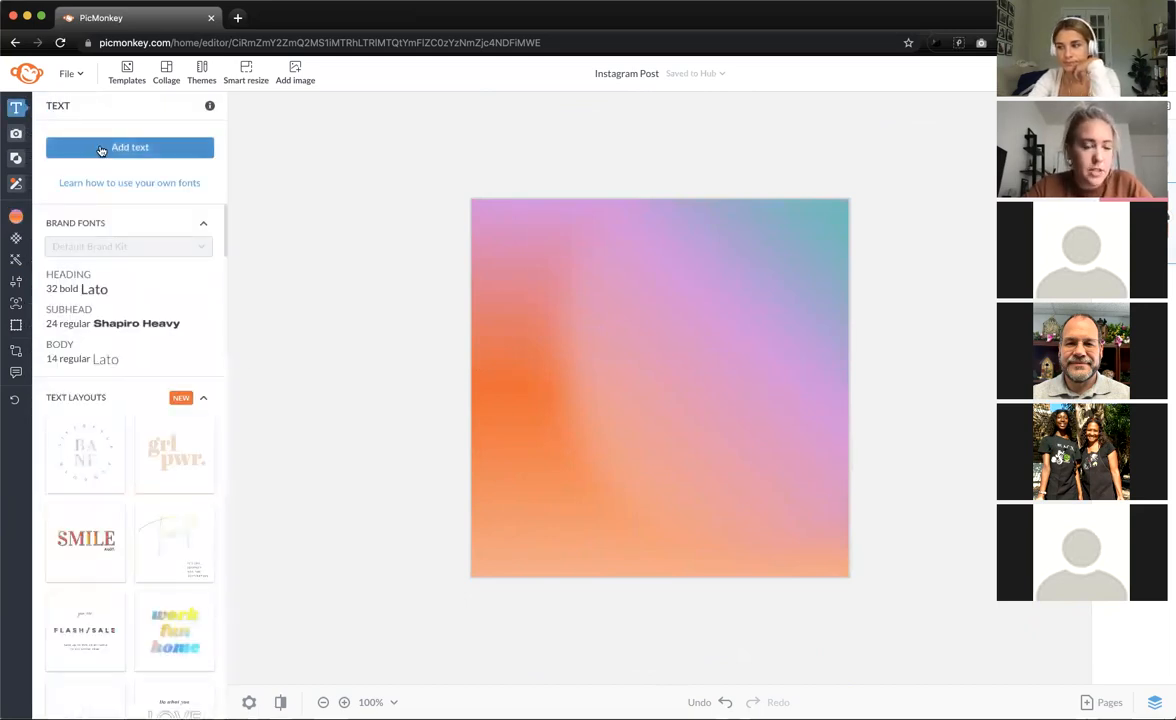
pyautogui.click(94, 149)
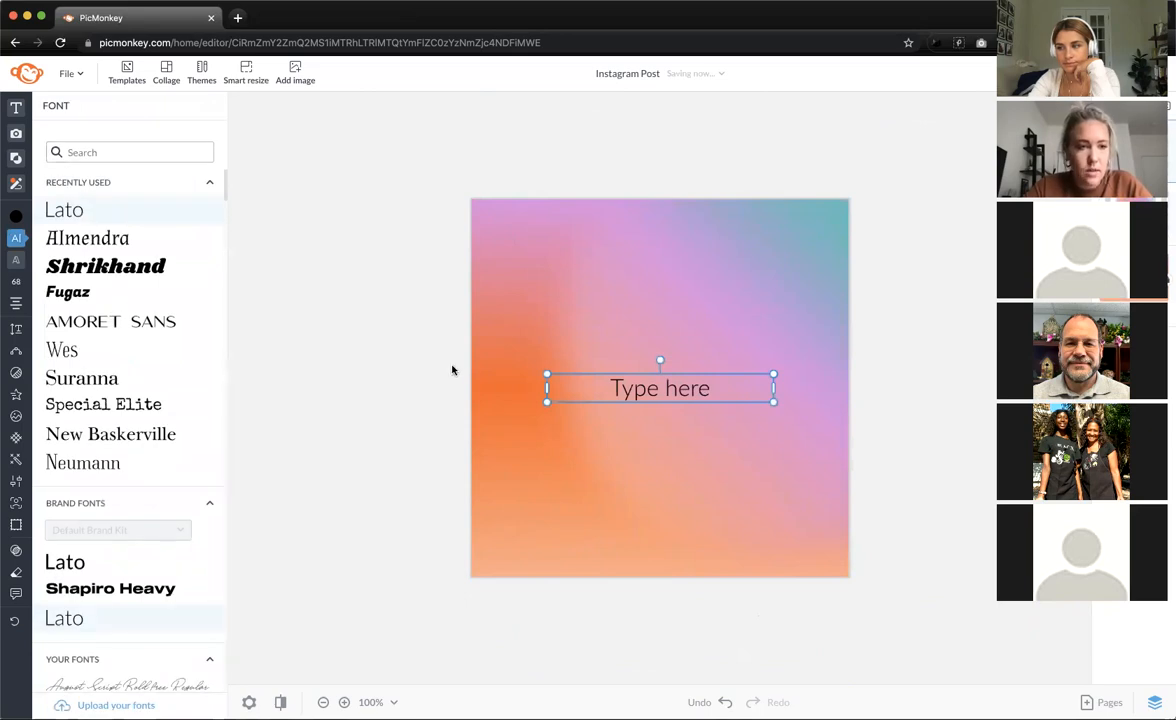
pyautogui.click(627, 388)
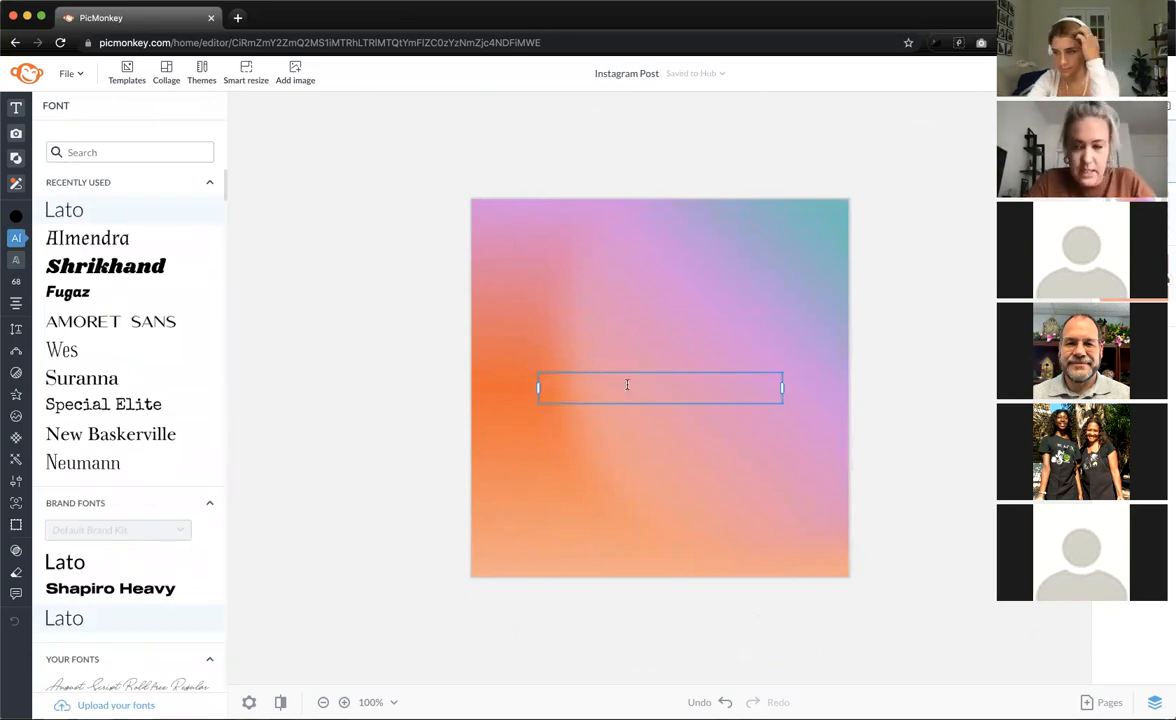
pyautogui.write('follow youo')
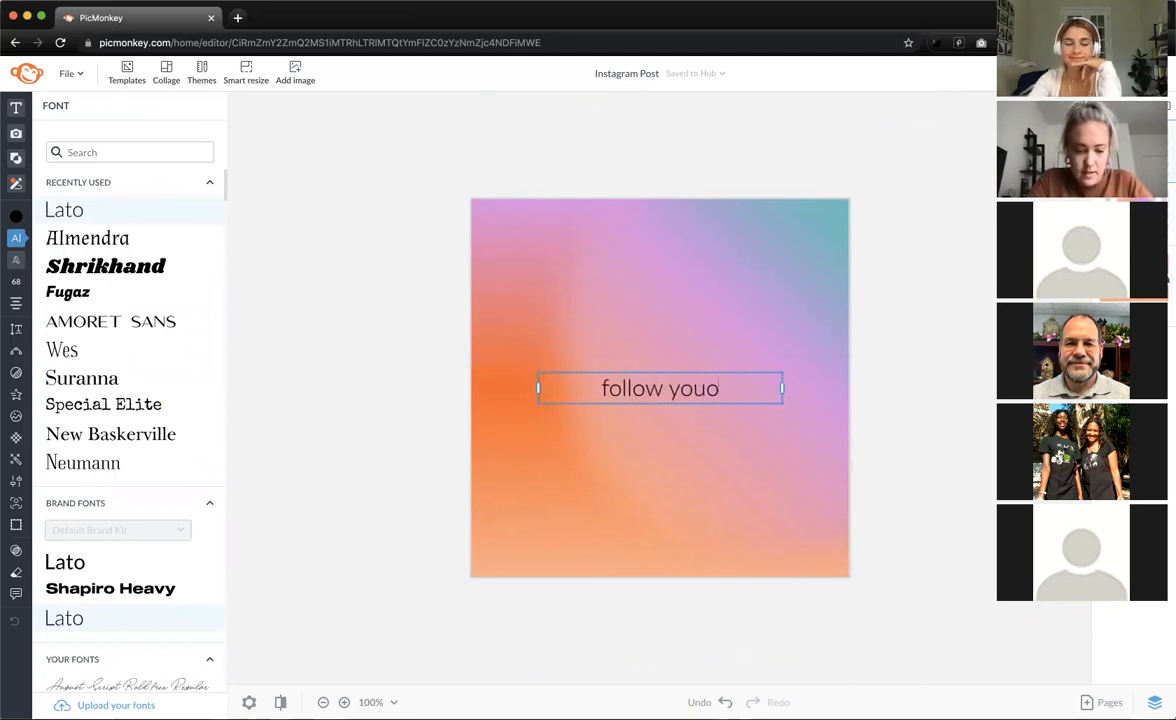
pyautogui.write('r dreams')
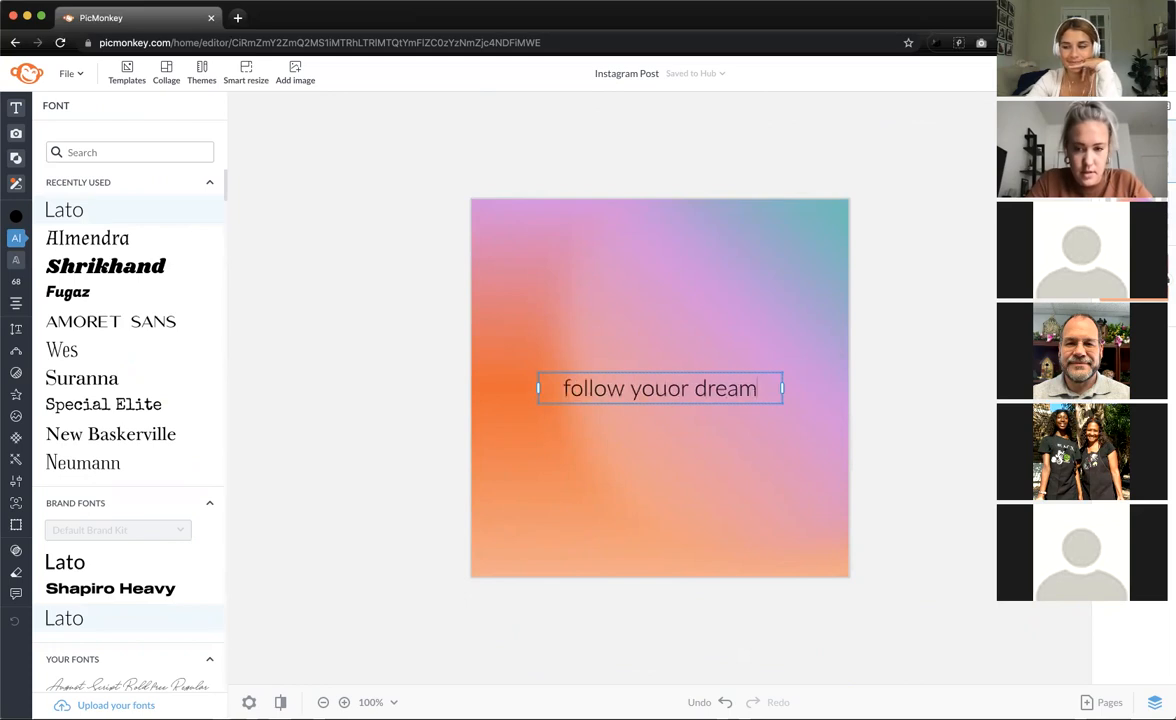
pyautogui.click(669, 389)
pyautogui.press('BackSpace')
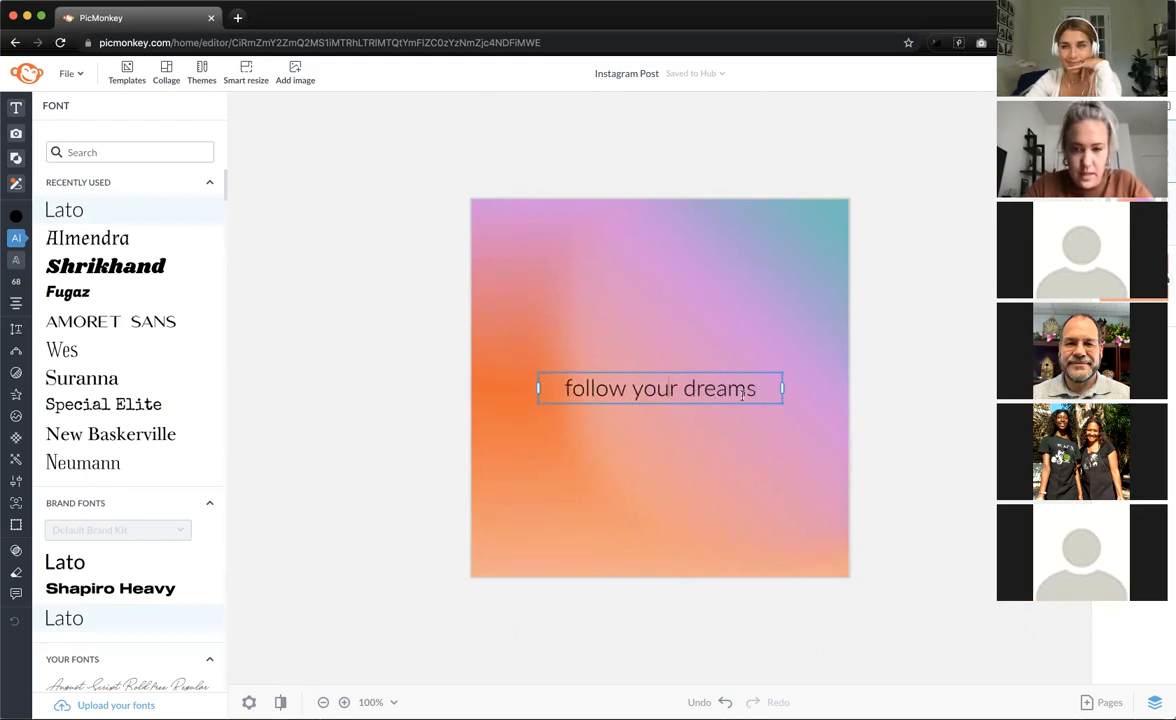
pyautogui.moveTo(779, 386); pyautogui.dragTo(670, 392)
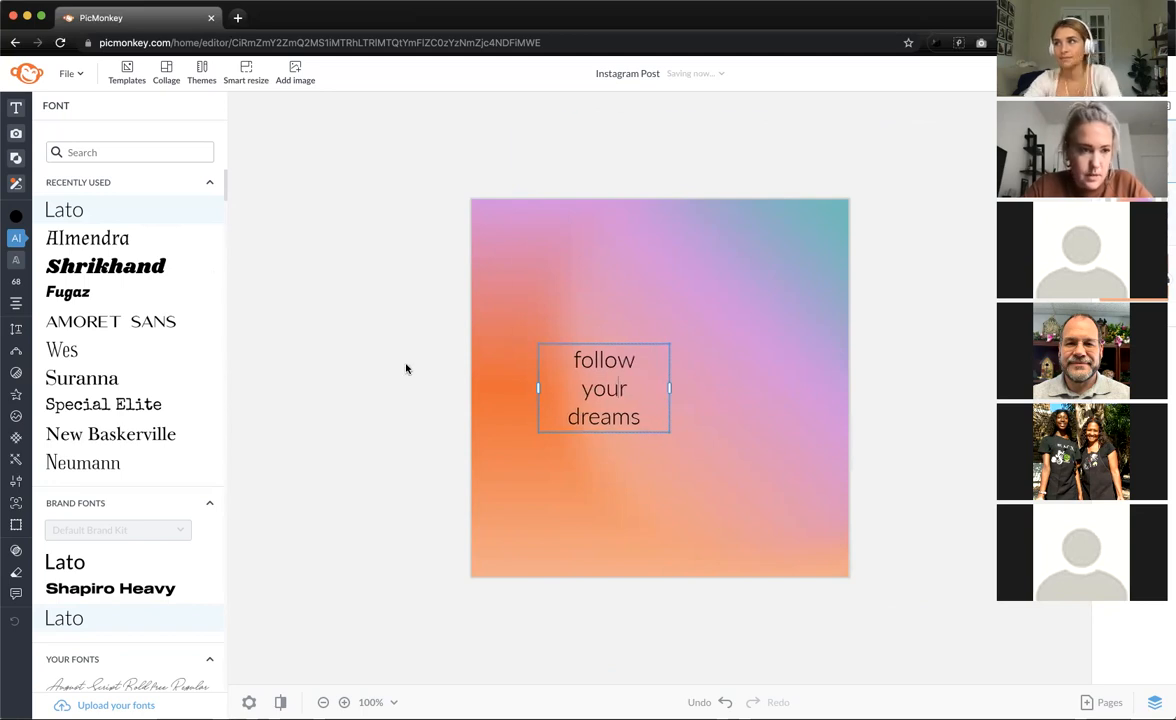
pyautogui.click(155, 239)
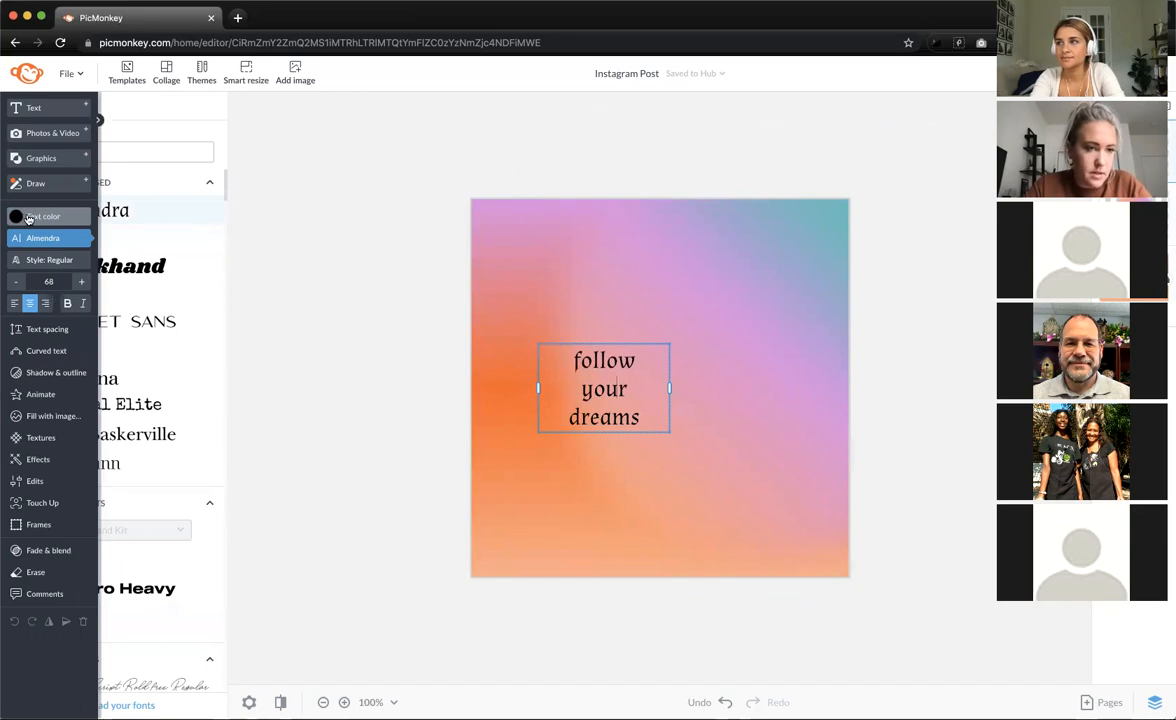
# - Make the 'follow your dreams' text white and set it in the Suranna font
pyautogui.click(27, 218)
pyautogui.click(202, 317)
pyautogui.click(618, 403)
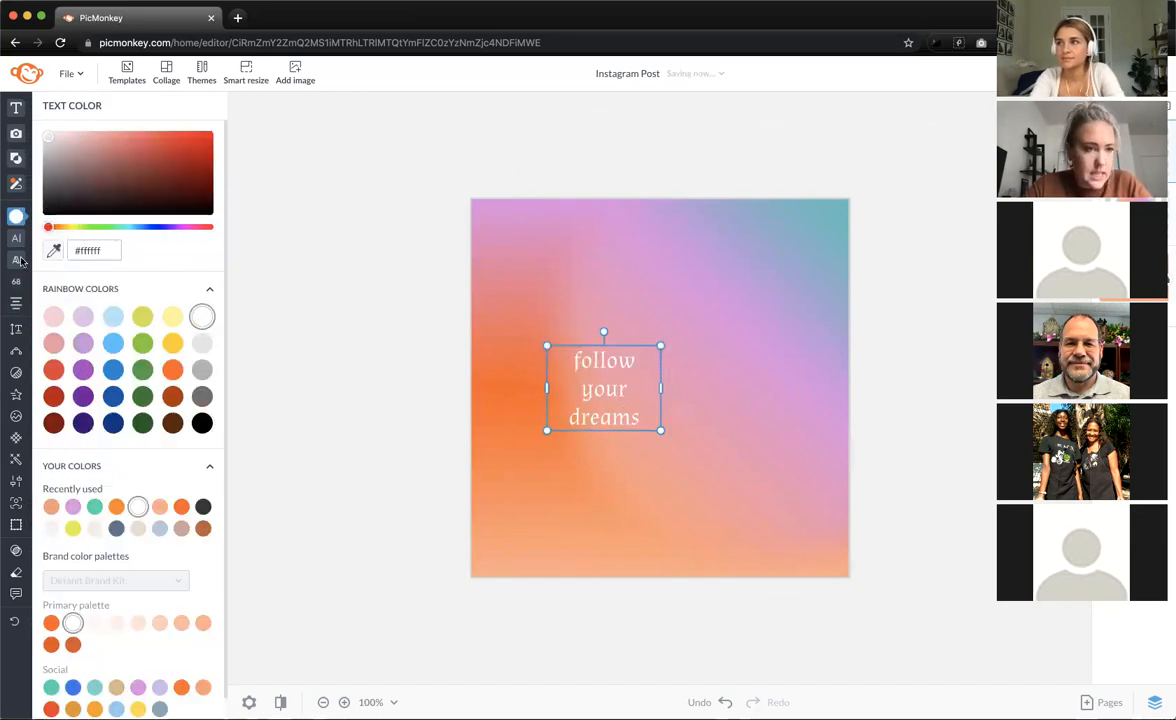
pyautogui.moveTo(22, 221)
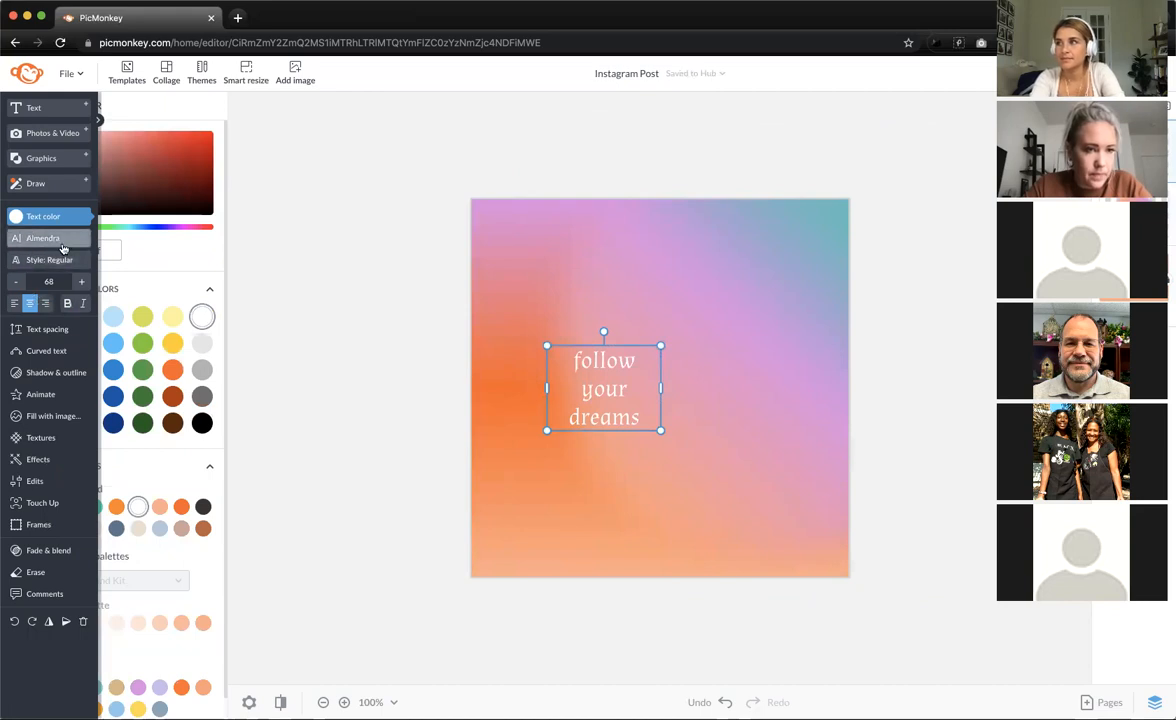
pyautogui.click(62, 239)
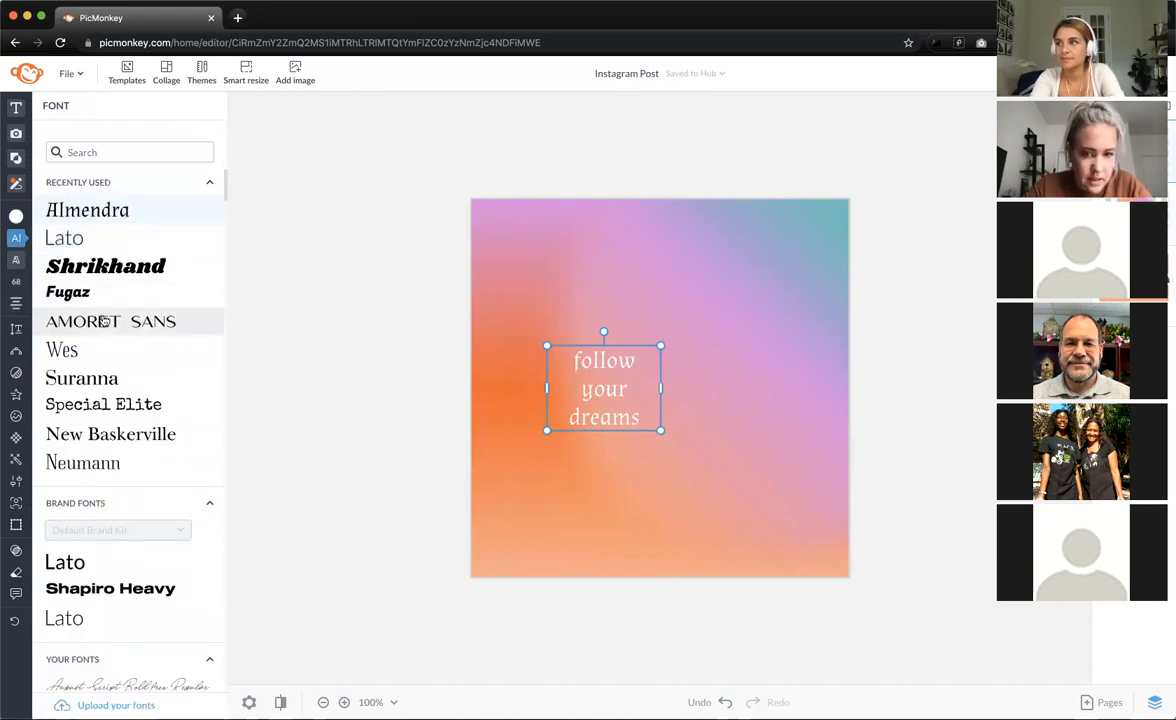
pyautogui.click(104, 321)
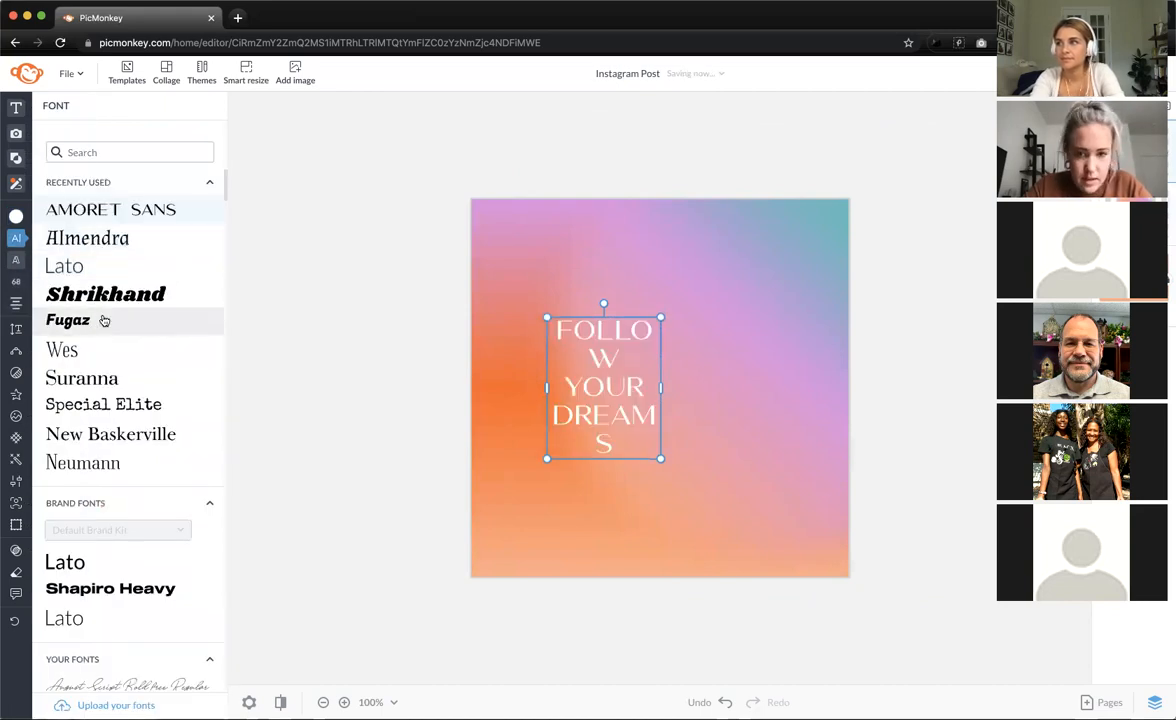
pyautogui.click(107, 377)
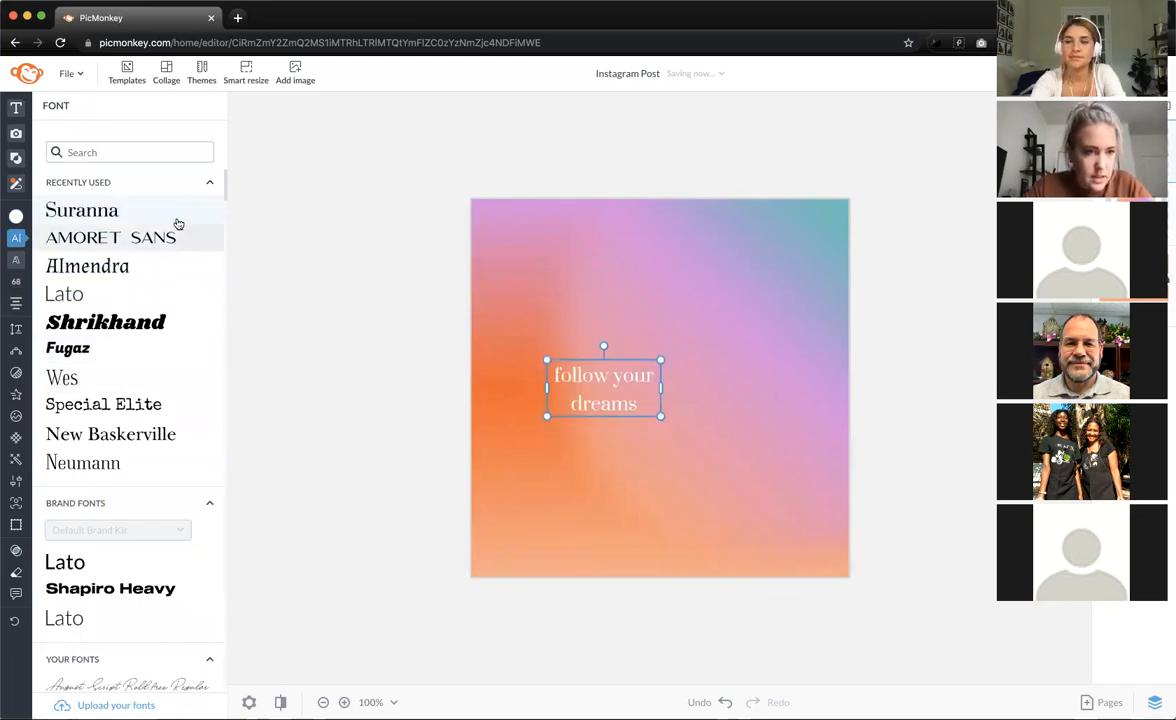
pyautogui.click(620, 308)
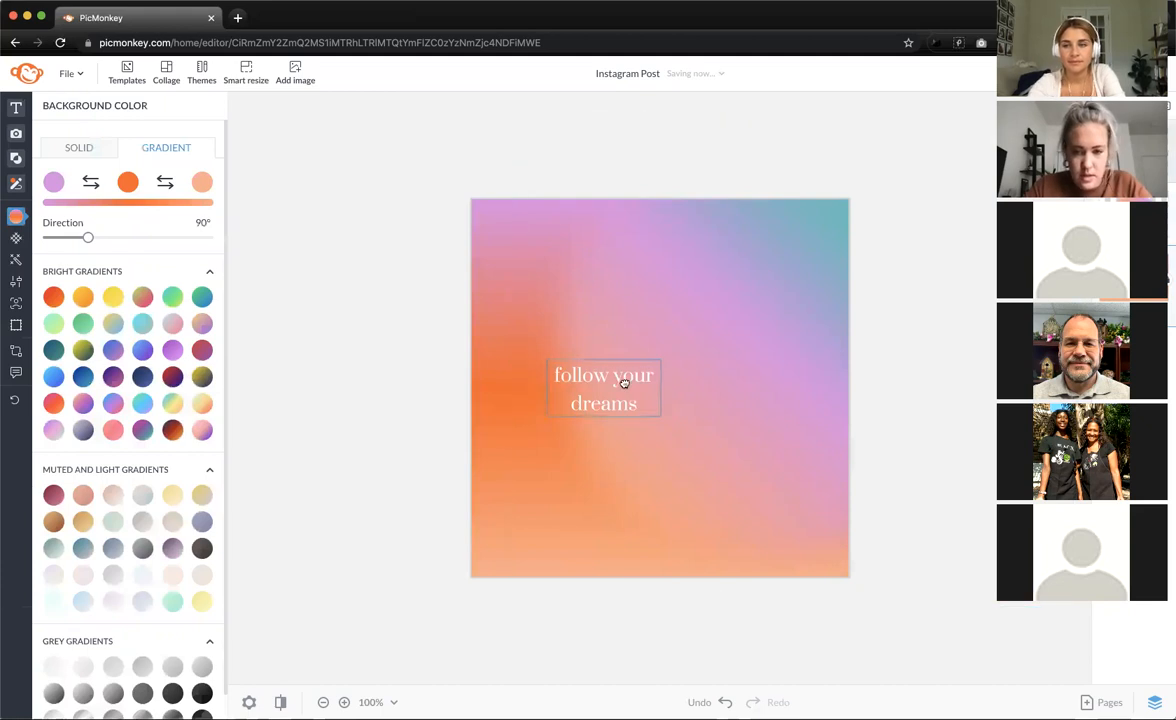
# - Enlarge the text slightly and centre it on the post
pyautogui.moveTo(624, 383); pyautogui.dragTo(677, 383)
pyautogui.moveTo(714, 311); pyautogui.dragTo(745, 294)
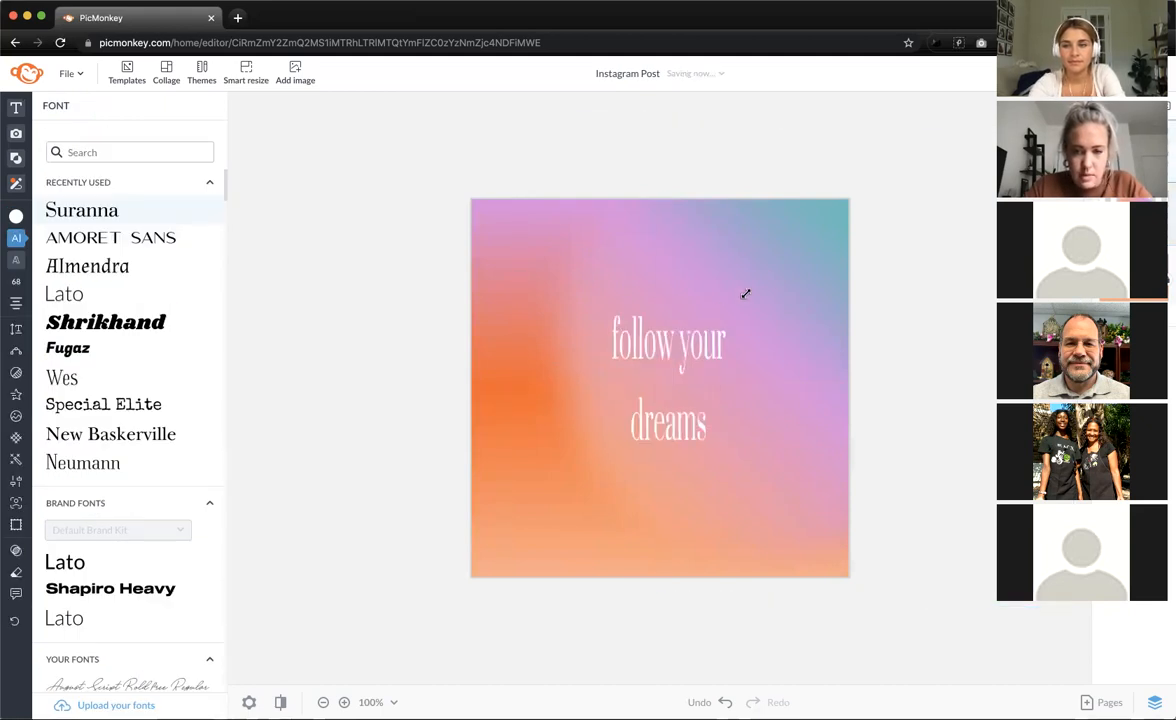
pyautogui.moveTo(698, 367); pyautogui.dragTo(670, 377)
pyautogui.scroll(-3, 669, 375)
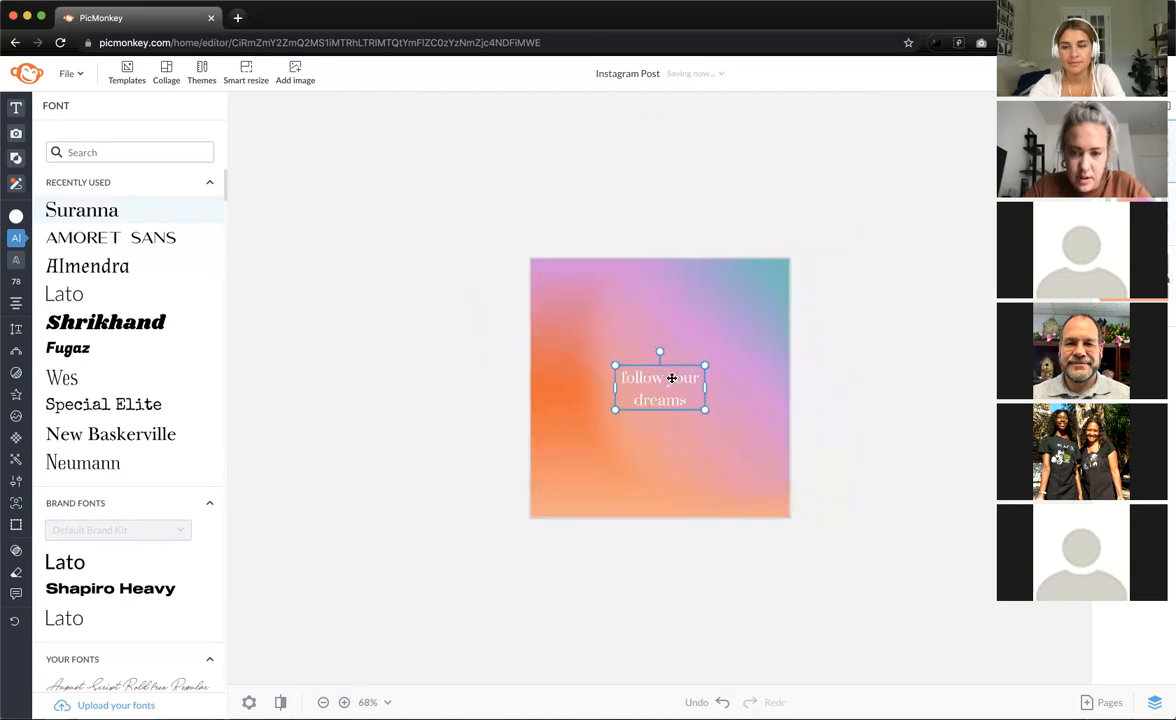
pyautogui.scroll(6, 675, 378)
pyautogui.moveTo(40, 335)
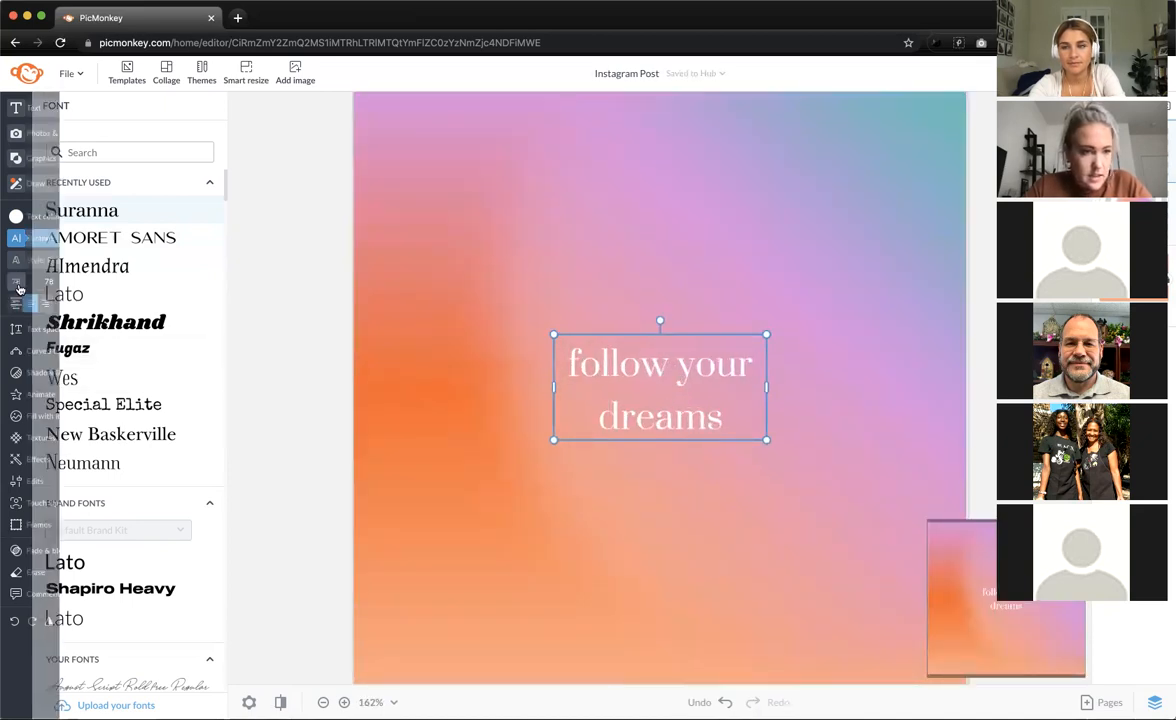
pyautogui.click(46, 334)
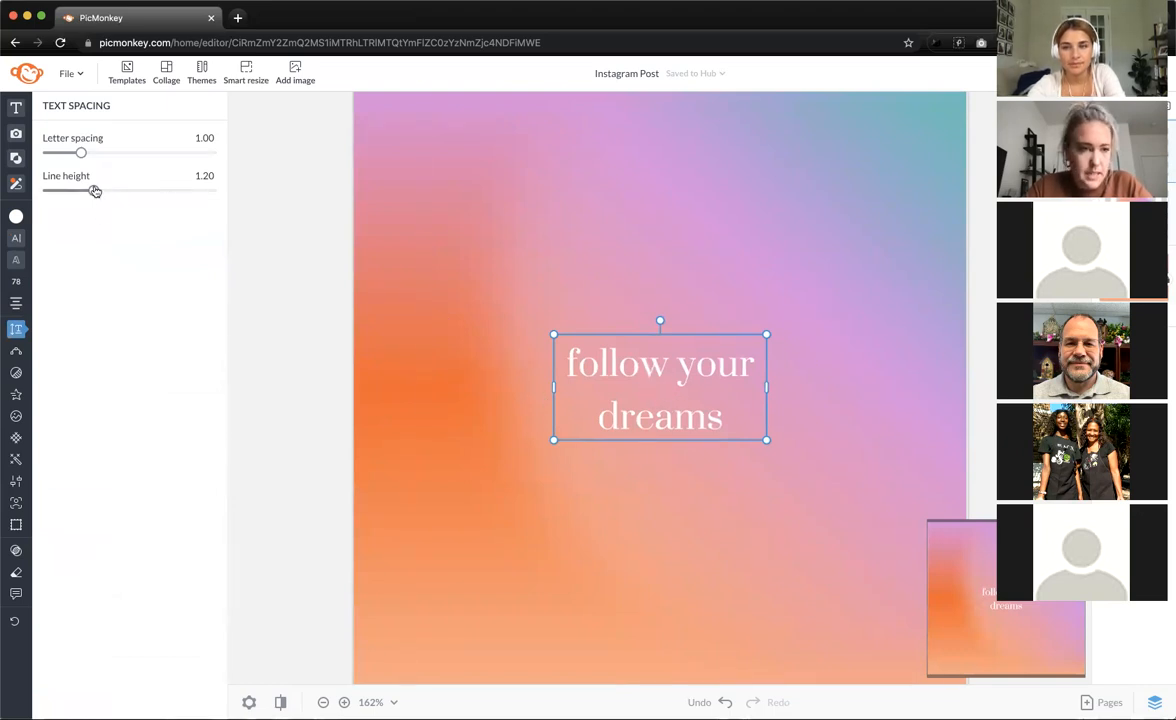
# - Lower the line height of 'follow your dreams' to tighten its spacing
pyautogui.moveTo(18, 330)
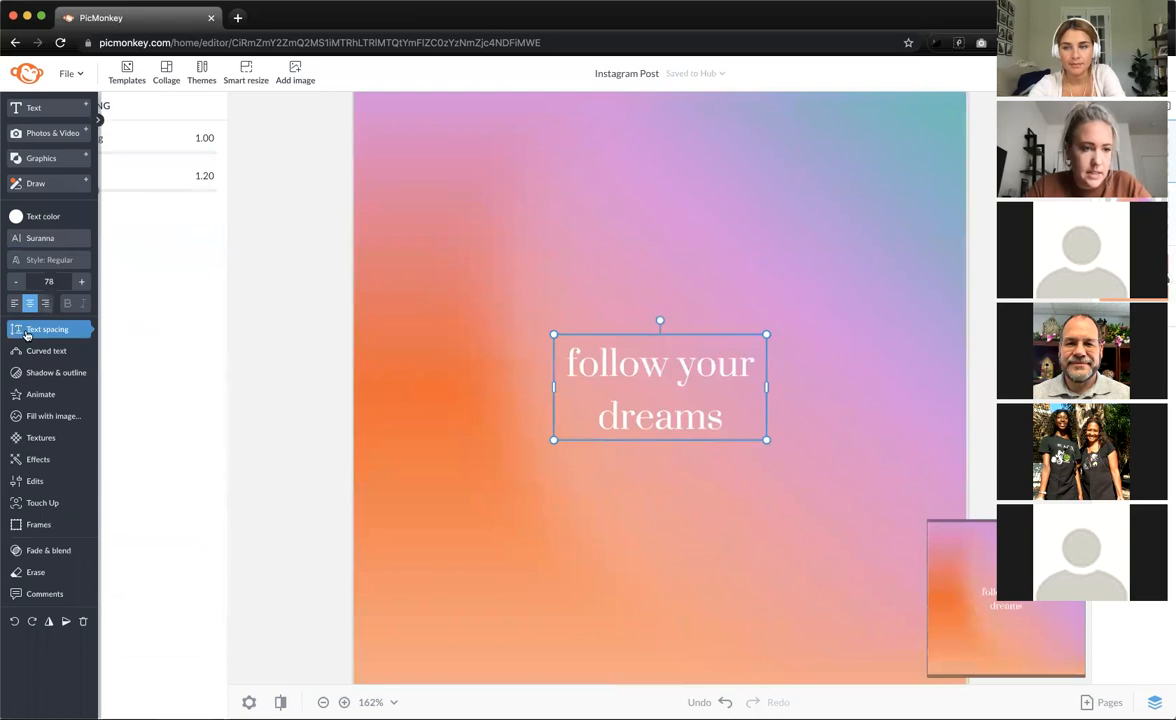
pyautogui.moveTo(92, 194); pyautogui.dragTo(80, 195)
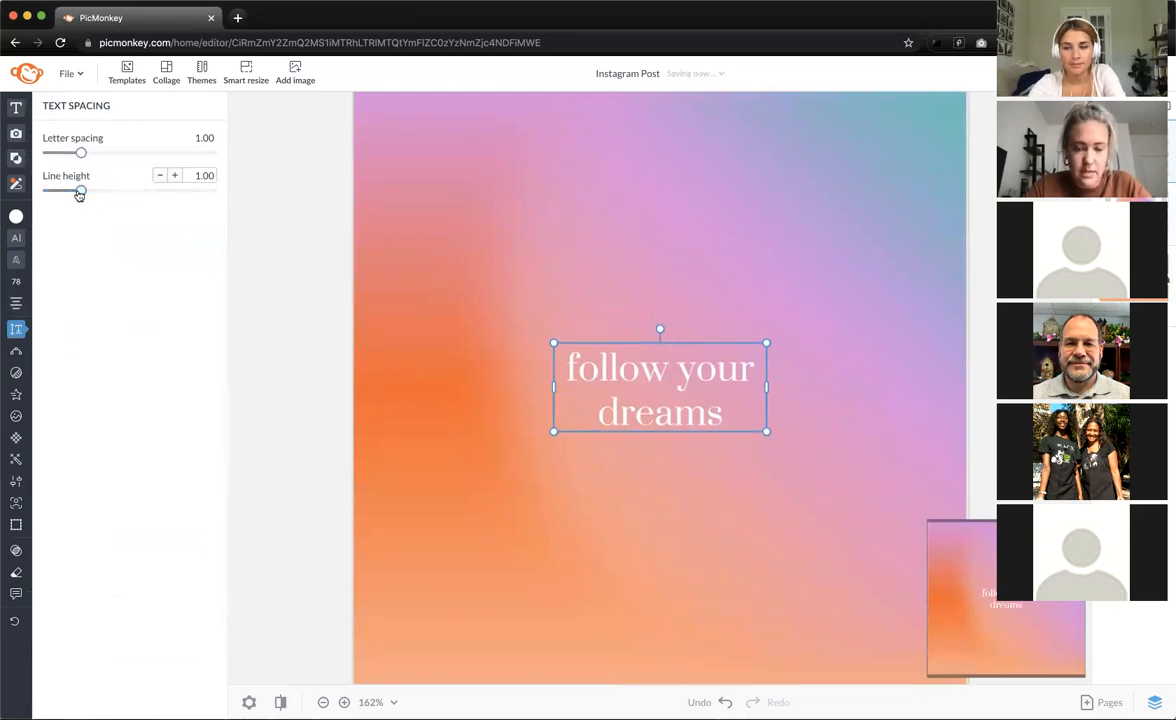
pyautogui.click(294, 232)
# - Enlarge the text a little and recentre it on the post
pyautogui.scroll(-3, 294, 232)
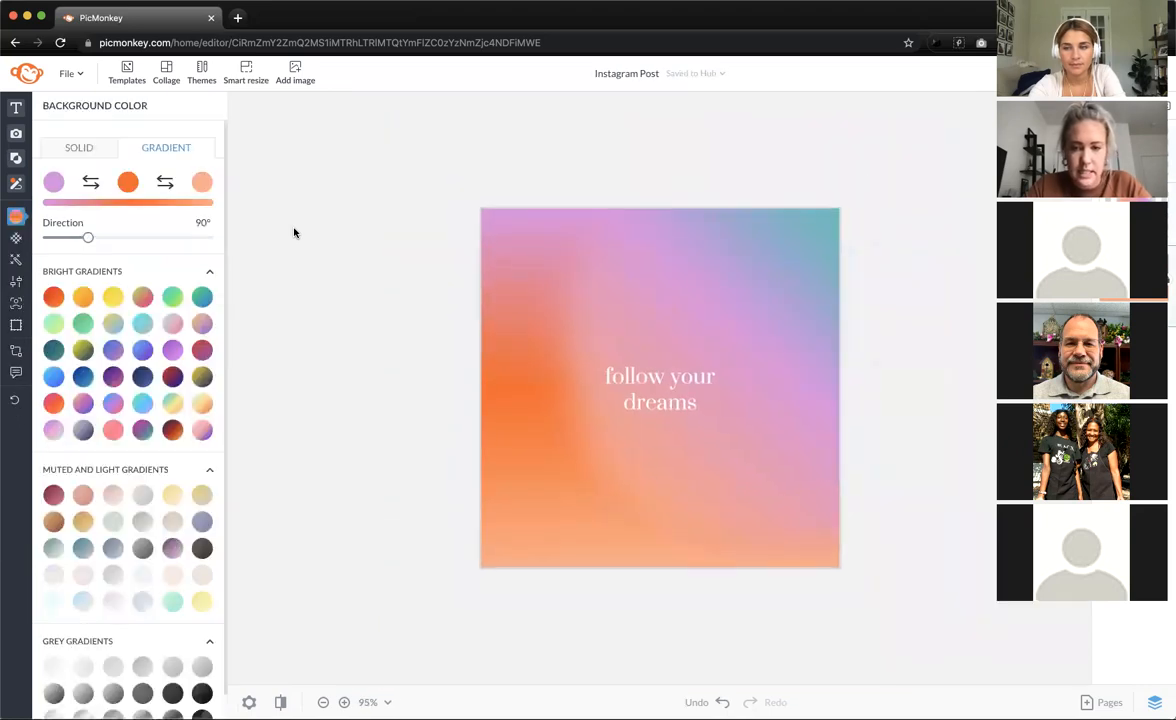
pyautogui.click(716, 404)
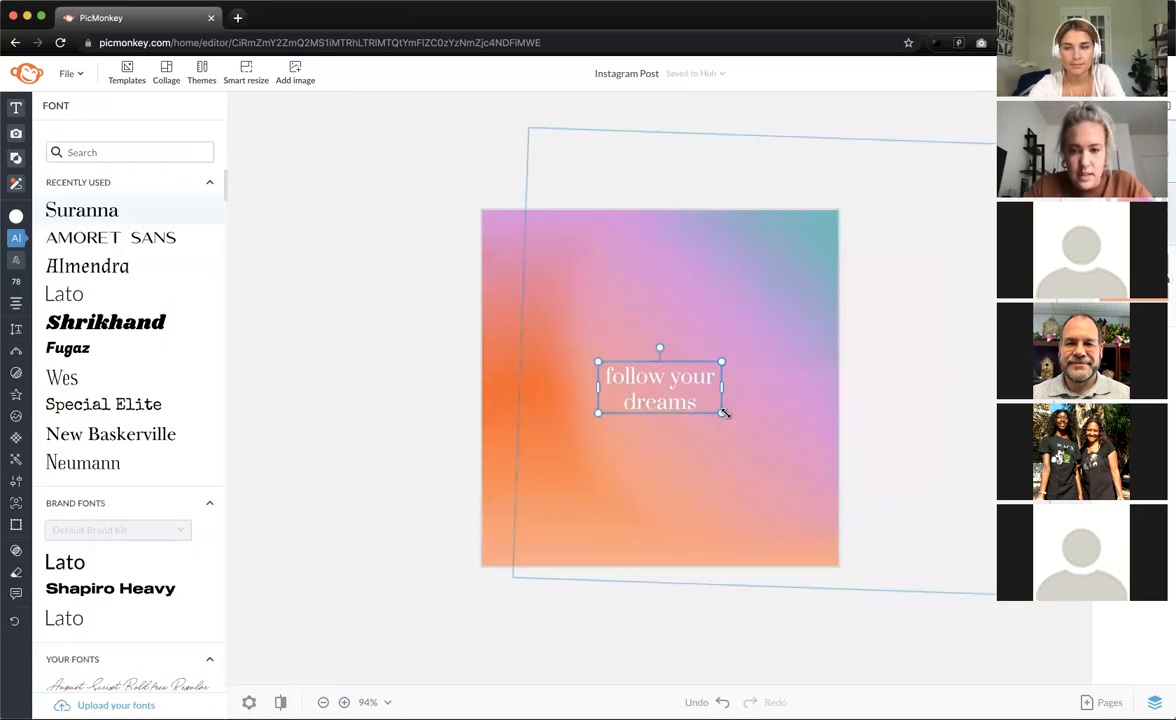
pyautogui.moveTo(726, 416); pyautogui.dragTo(696, 402)
pyautogui.click(430, 413)
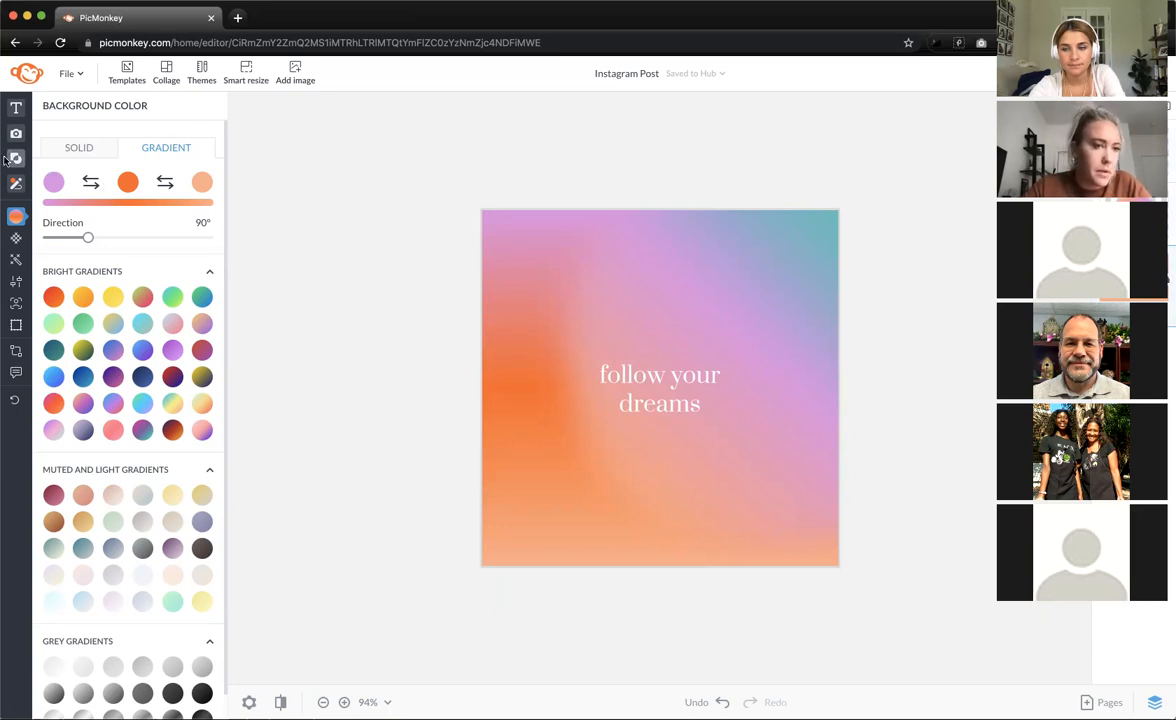
pyautogui.moveTo(32, 165)
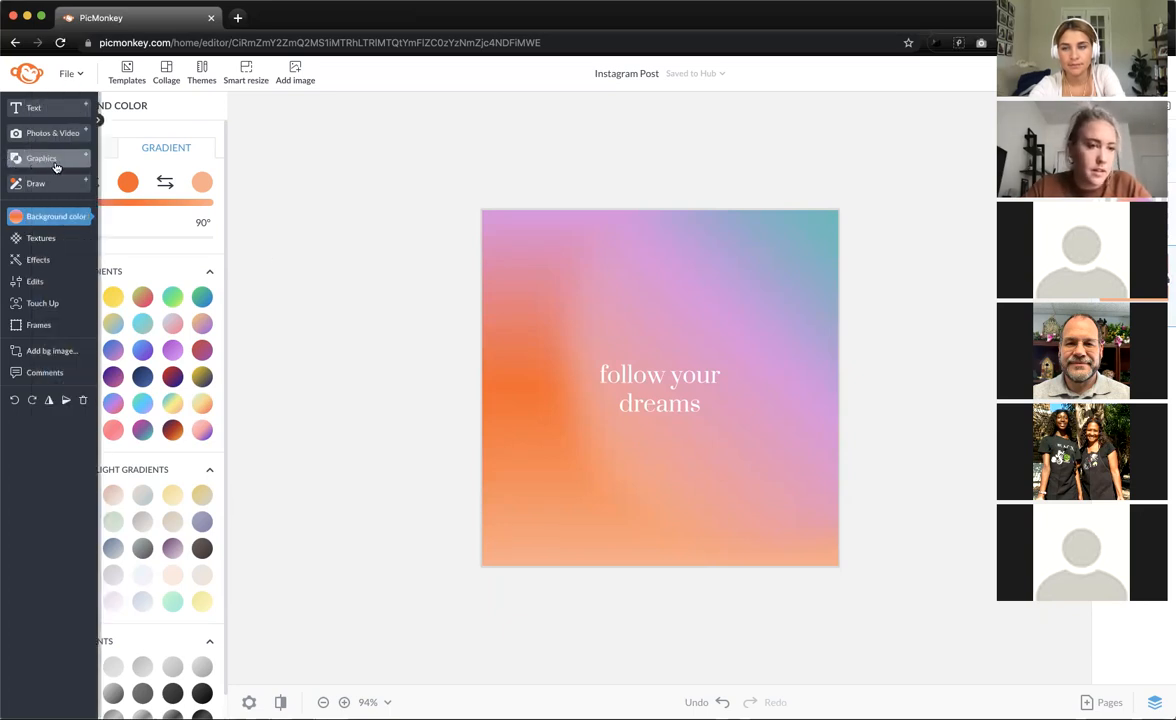
pyautogui.click(62, 165)
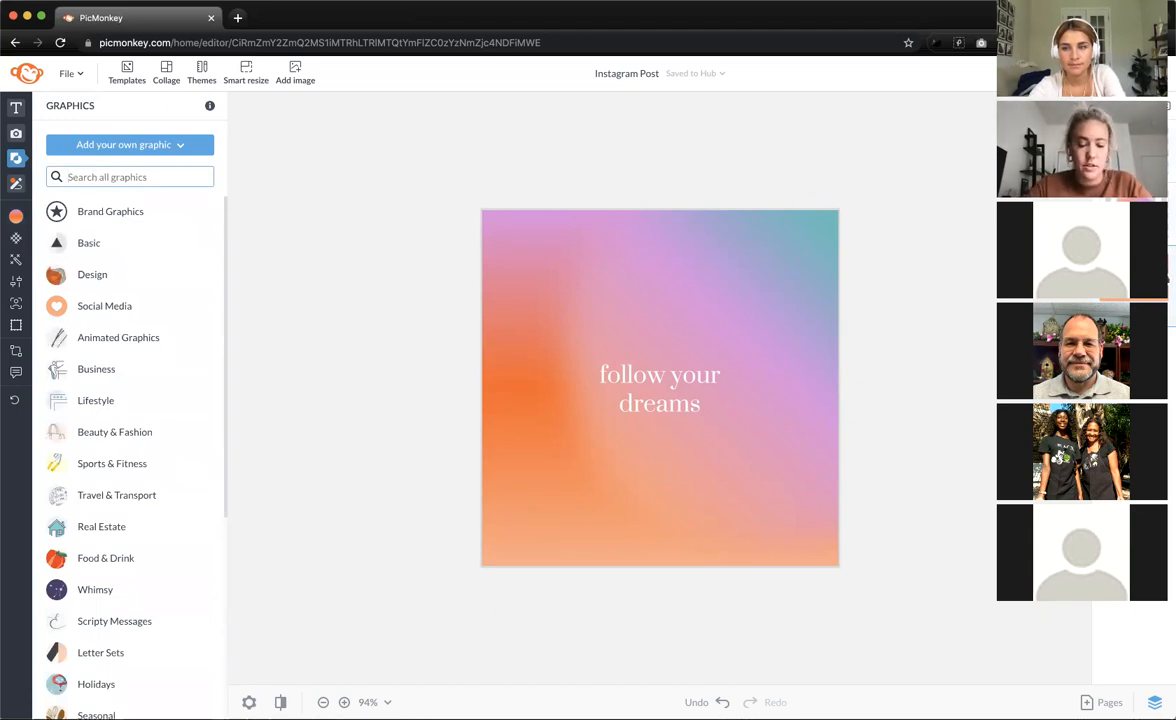
# - Search the graphics library for 'star'
pyautogui.write('star')
pyautogui.press('Return')
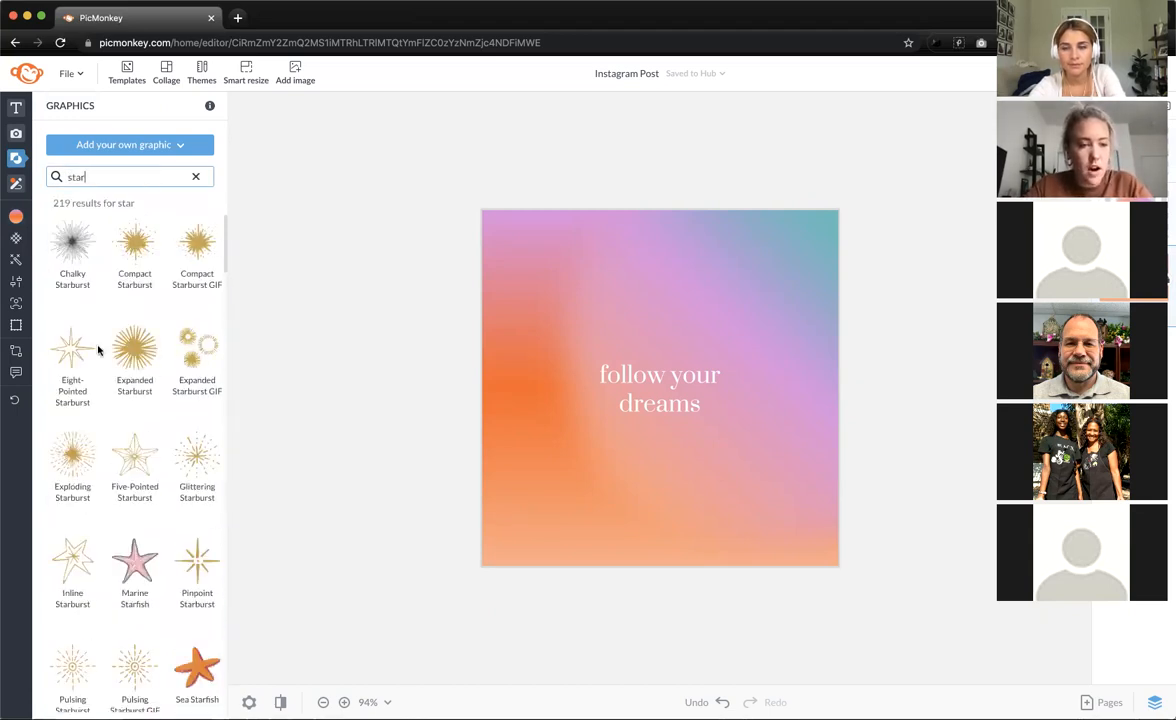
pyautogui.scroll(-3, 115, 395)
pyautogui.scroll(-10, 115, 395)
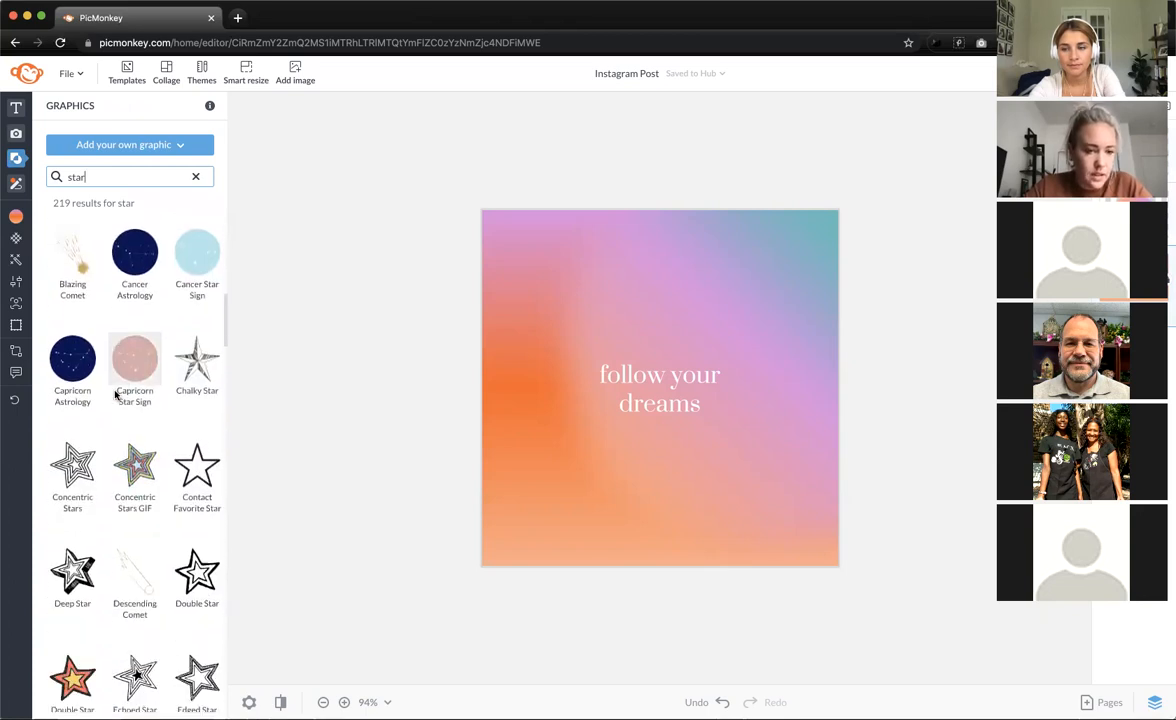
pyautogui.scroll(-5, 115, 395)
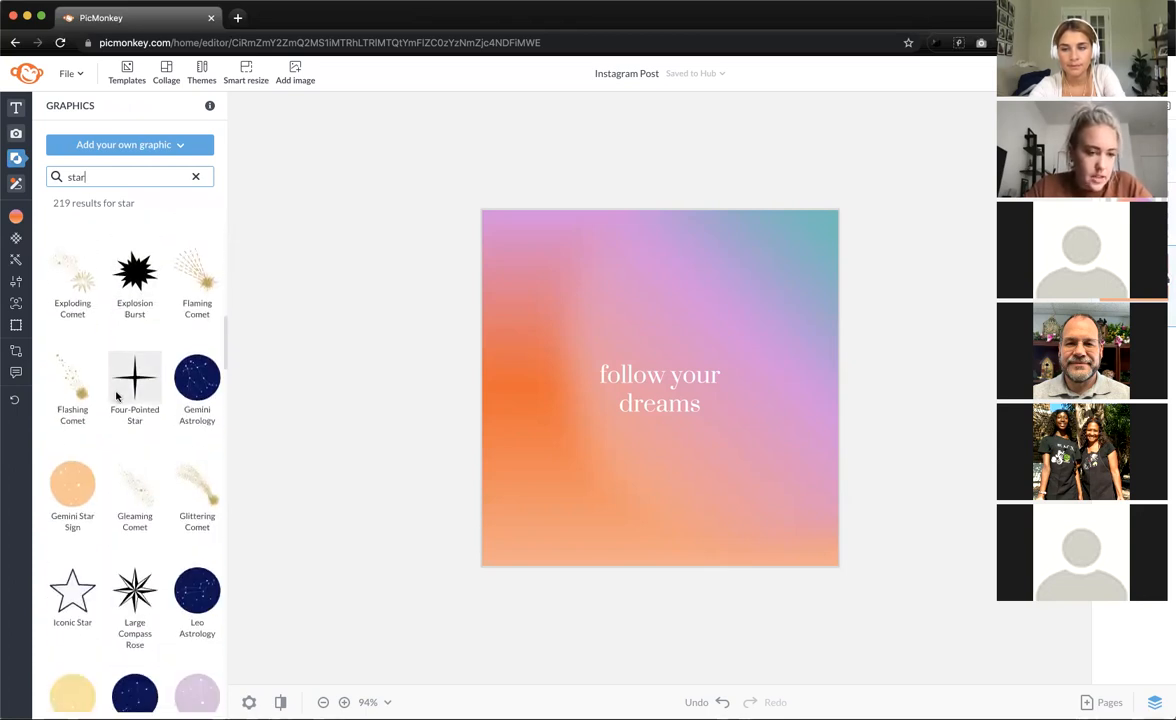
# - Add a four-pointed star and position it just above 'follow your dreams'
pyautogui.click(134, 395)
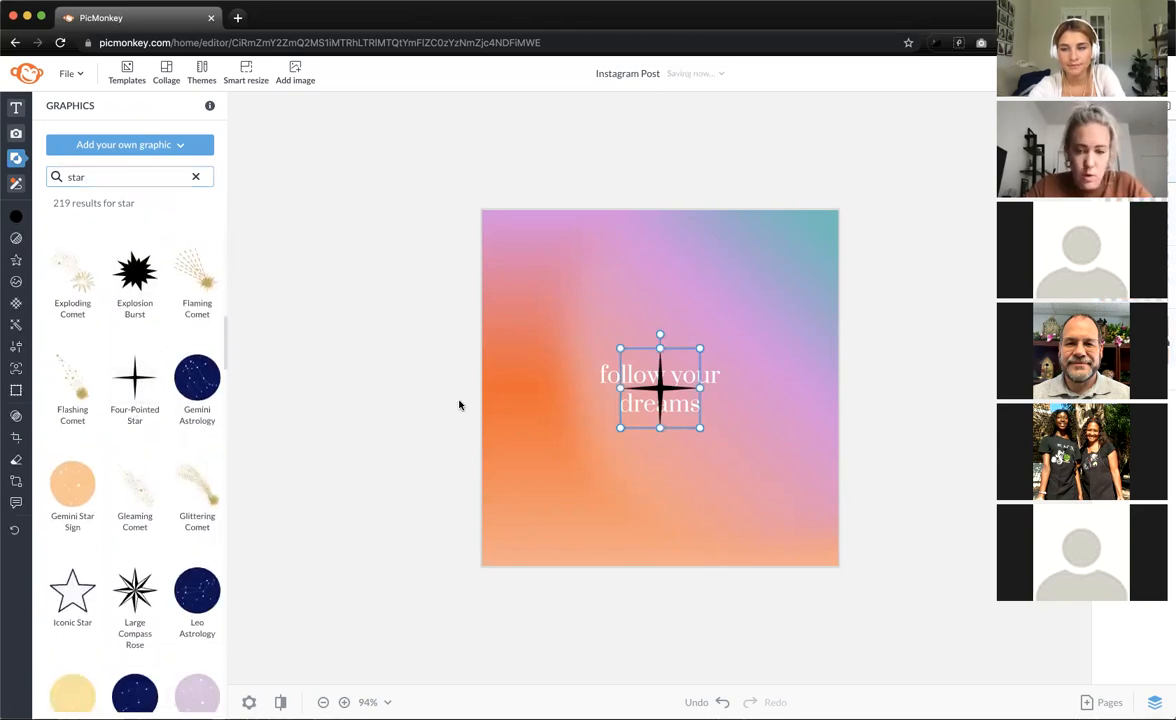
pyautogui.press('Delete')
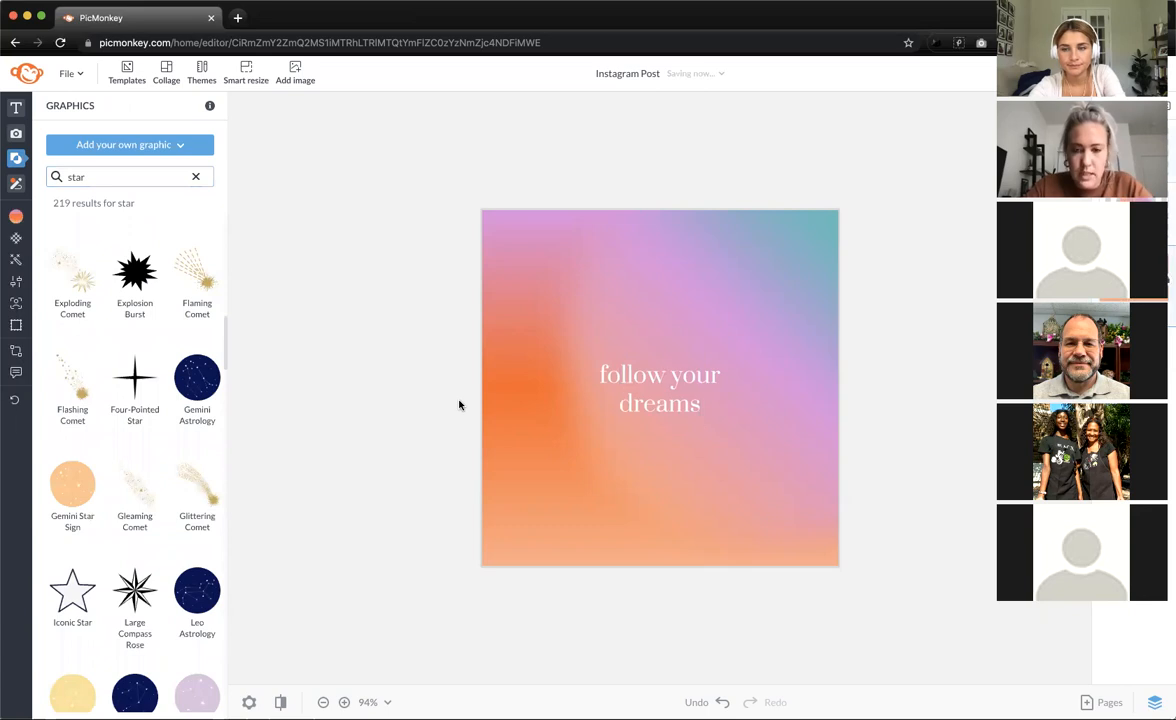
pyautogui.click(133, 381)
pyautogui.moveTo(660, 378); pyautogui.dragTo(662, 328)
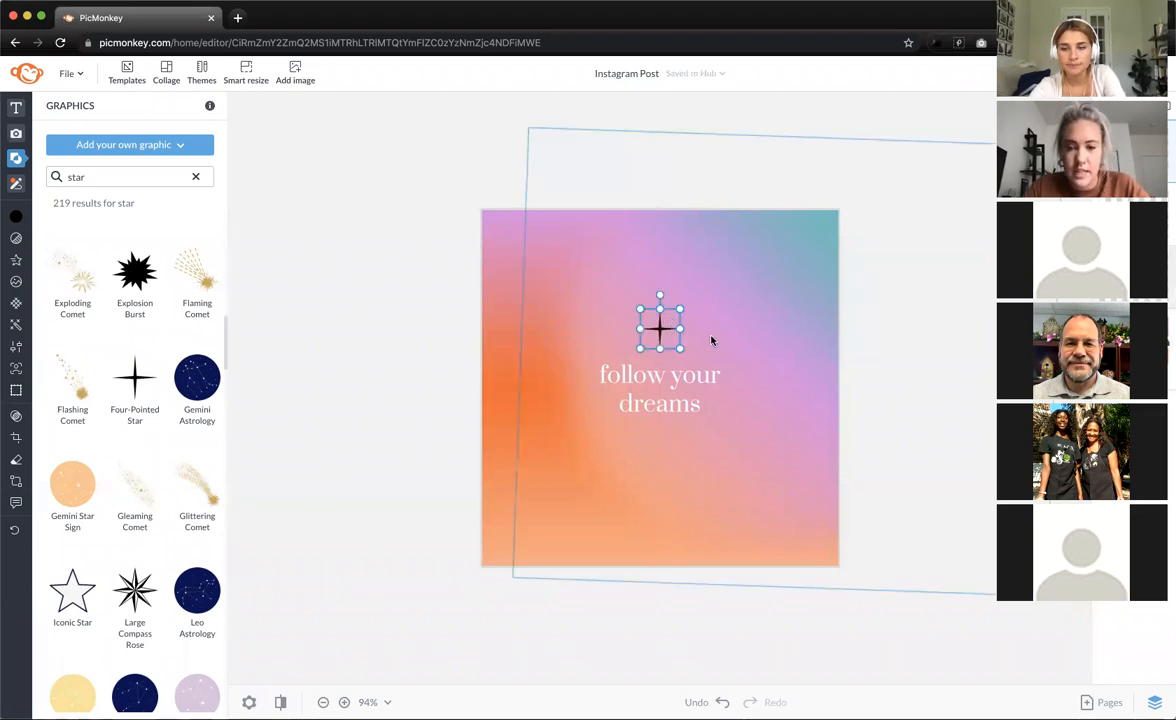
pyautogui.press('super+plus')
pyautogui.press('super+plus')
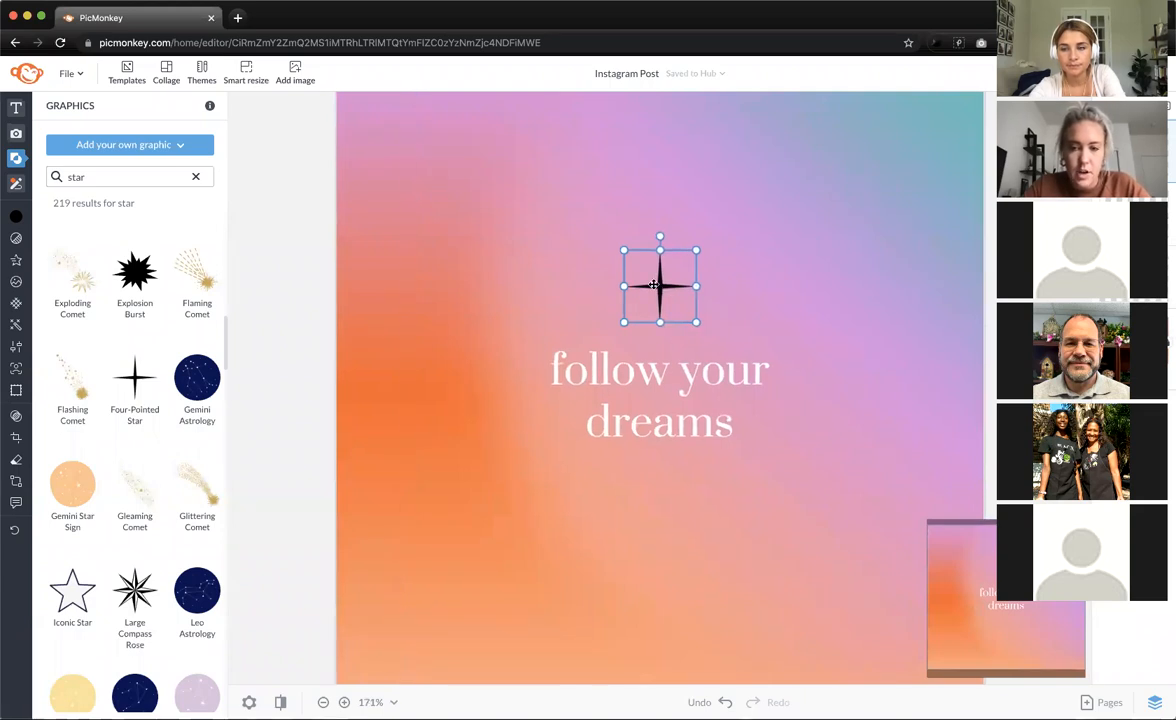
# - Colour the star with a pale white gradient
pyautogui.click(15, 212)
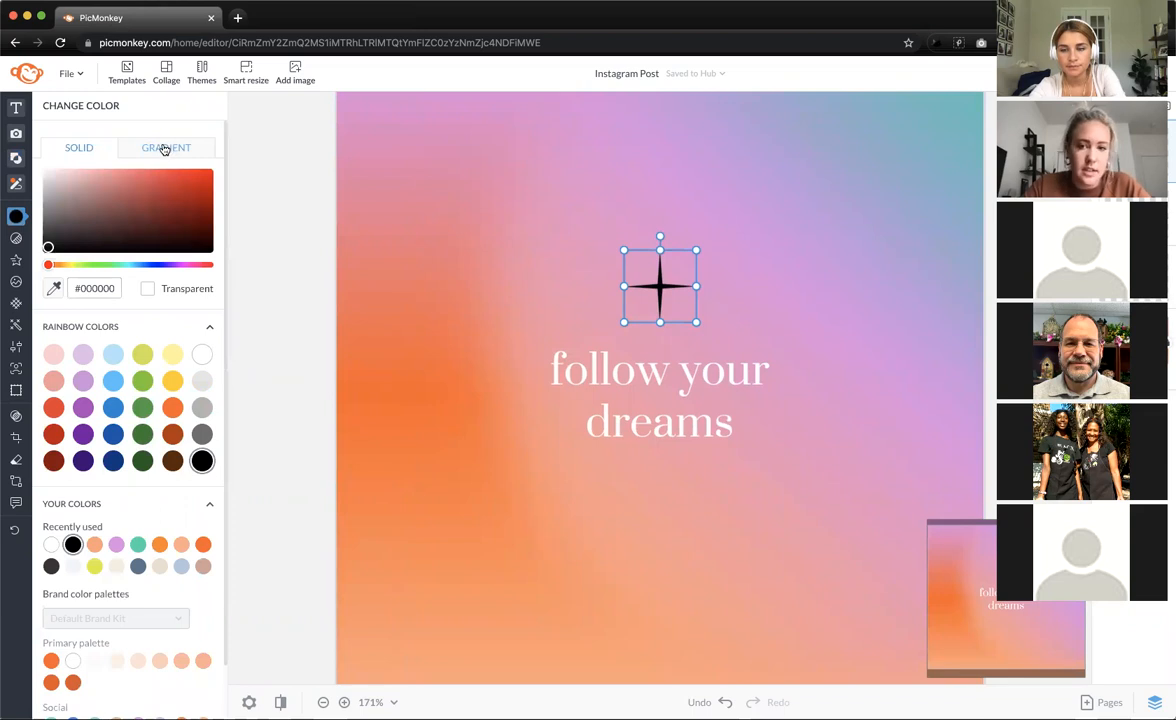
pyautogui.click(165, 148)
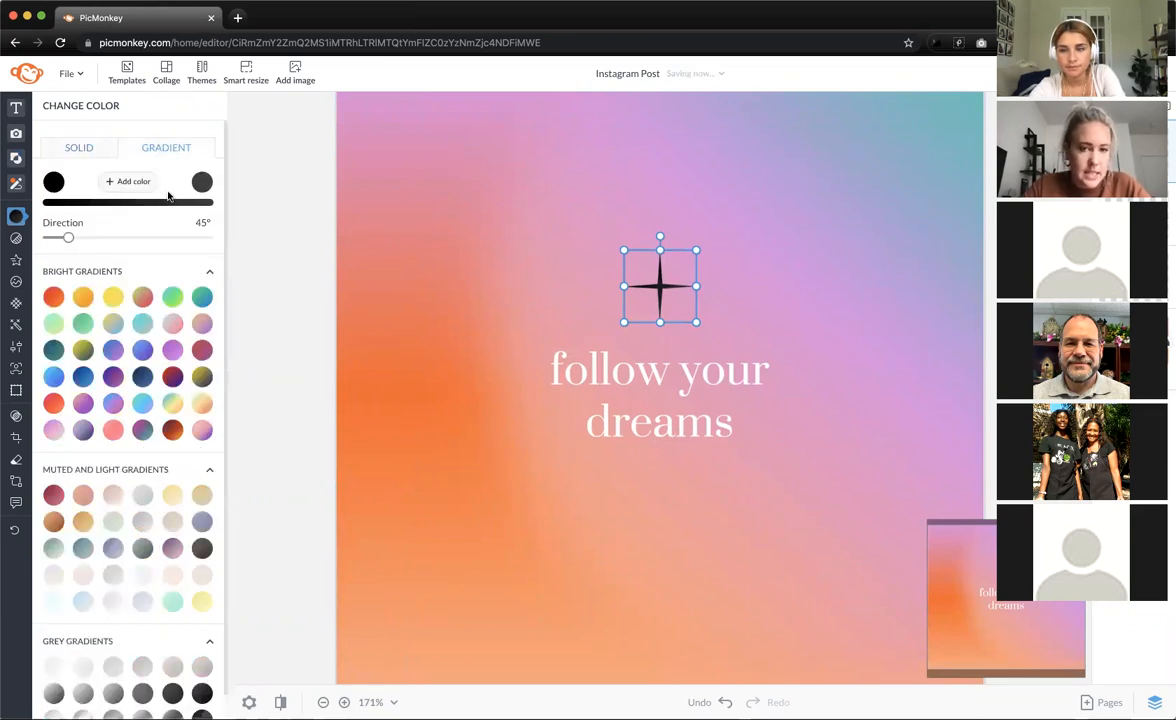
pyautogui.click(148, 346)
pyautogui.scroll(-1, 148, 346)
pyautogui.click(148, 346)
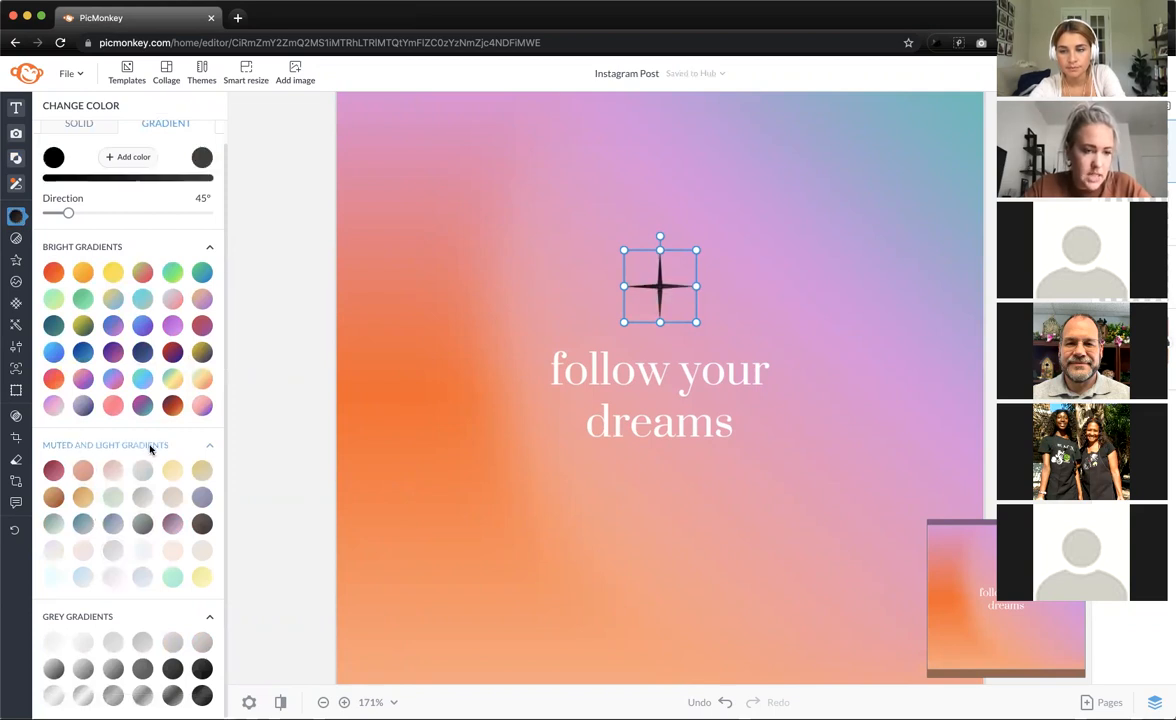
pyautogui.click(142, 578)
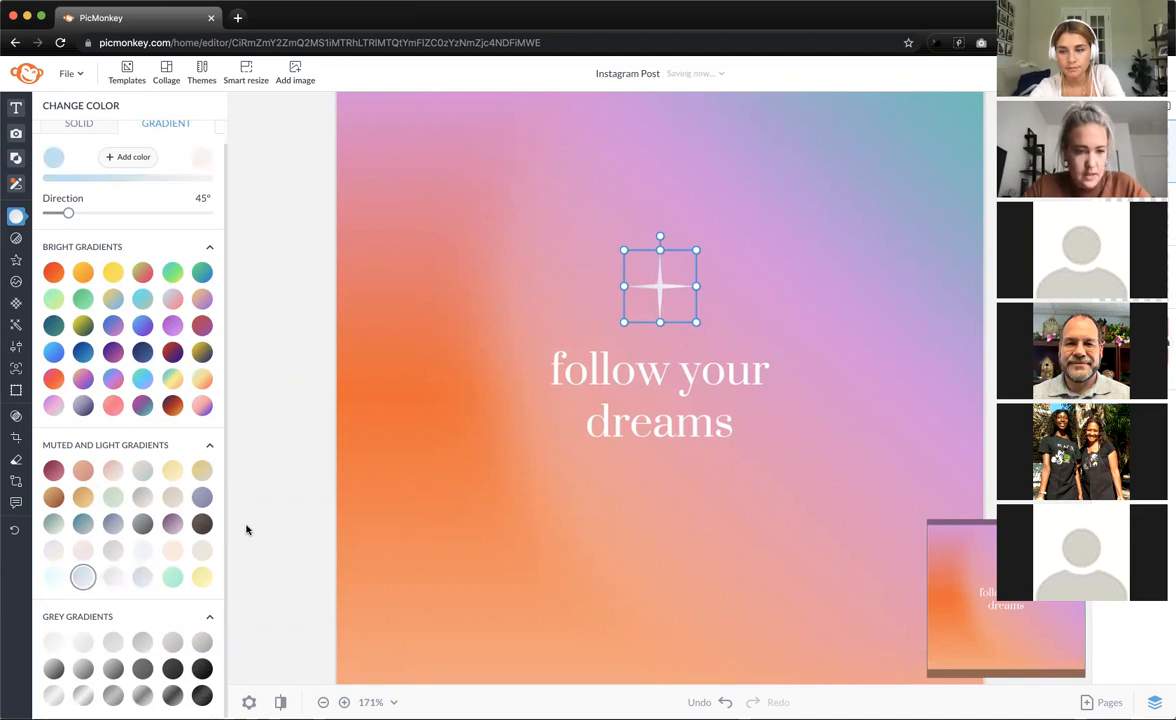
pyautogui.click(290, 507)
# - Place a second star below the 'follow your dreams' text
pyautogui.scroll(-5, 290, 507)
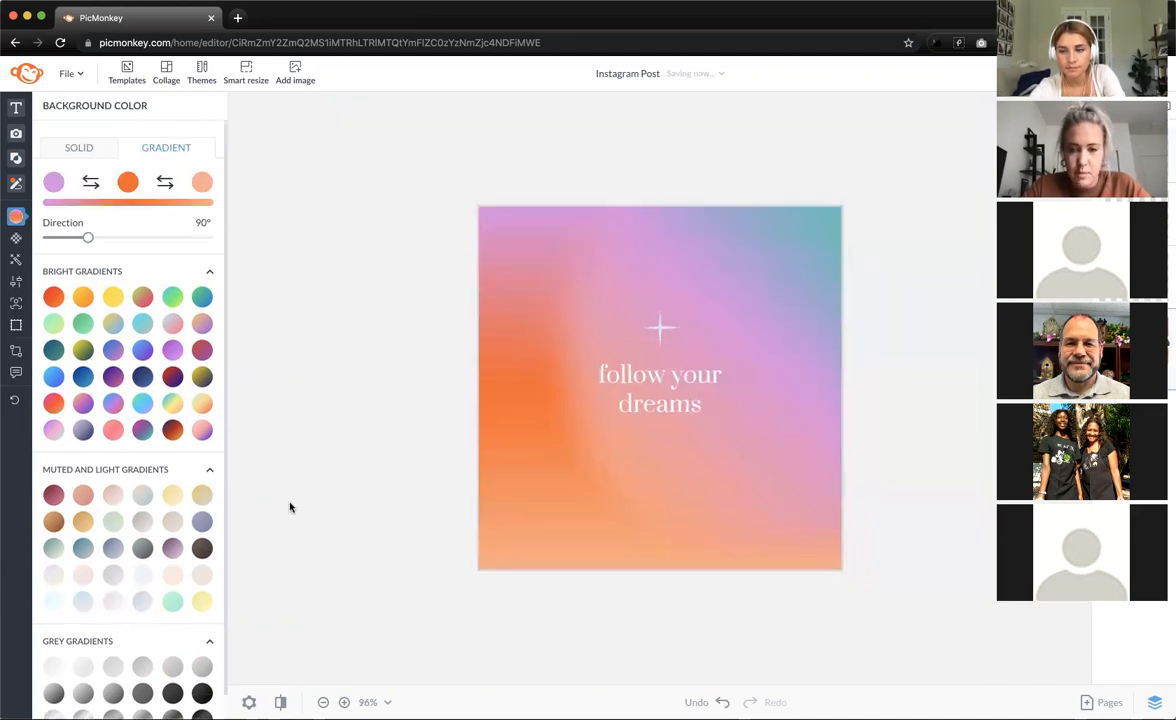
pyautogui.click(668, 337)
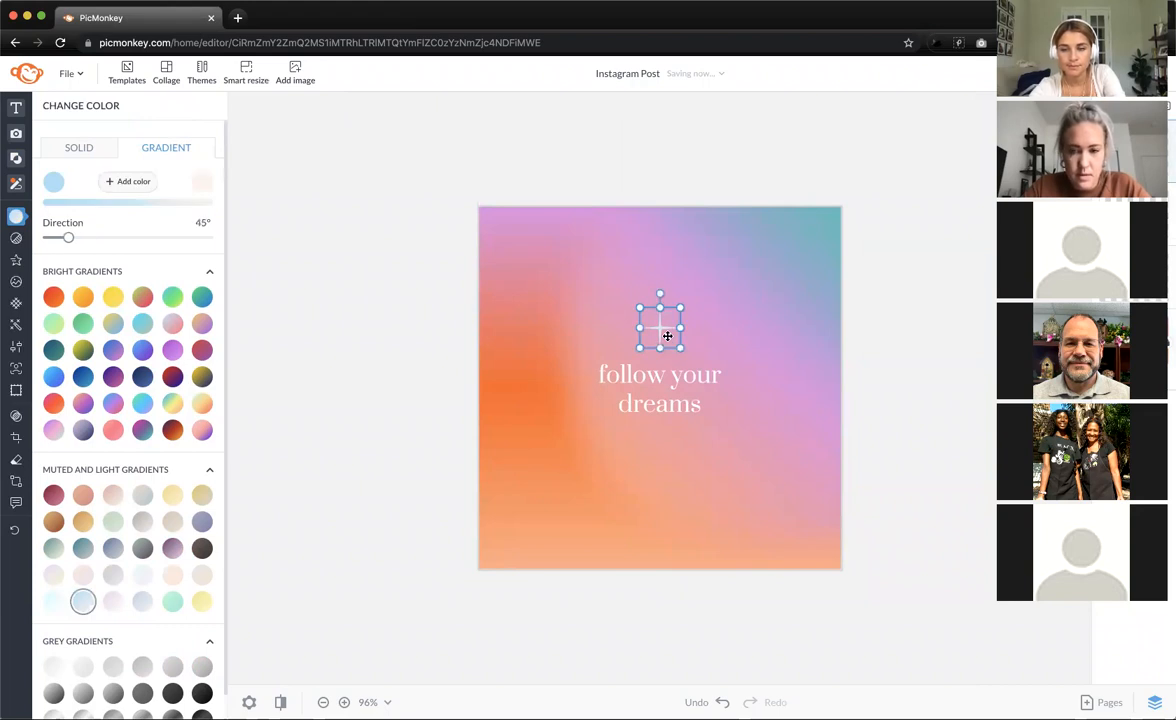
pyautogui.moveTo(667, 336); pyautogui.dragTo(659, 452)
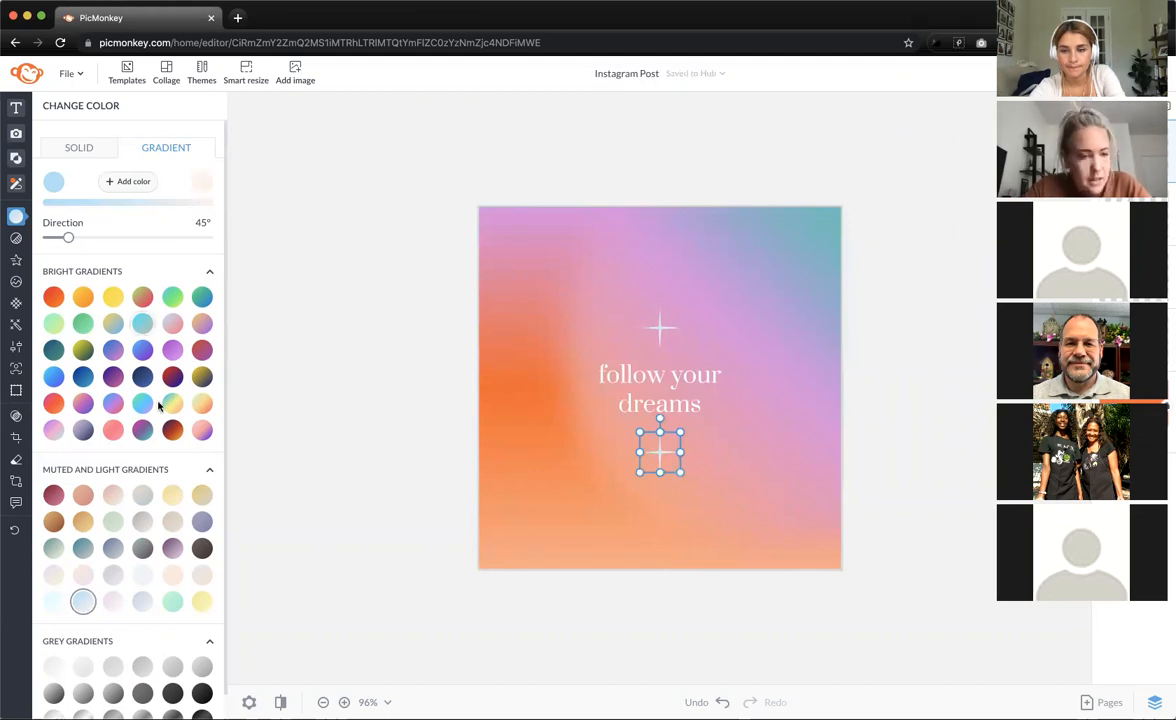
# - Try gradient swatches on the lower star at a 159° angle, settling on peach
pyautogui.click(173, 577)
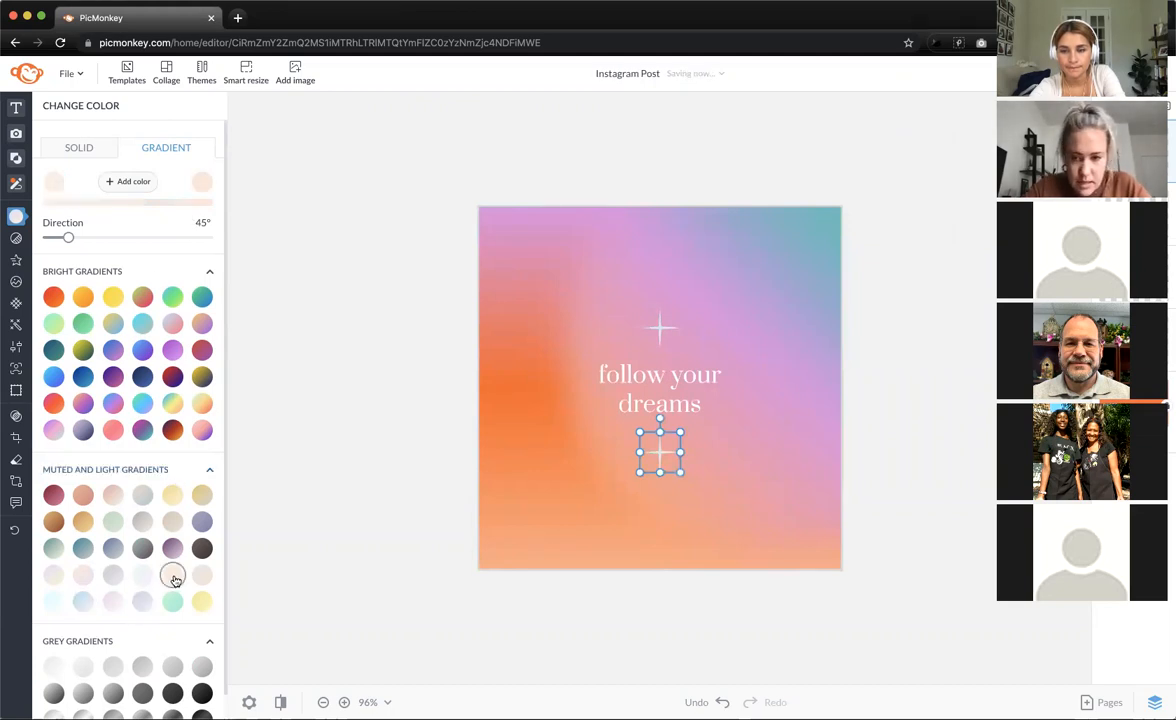
pyautogui.click(113, 603)
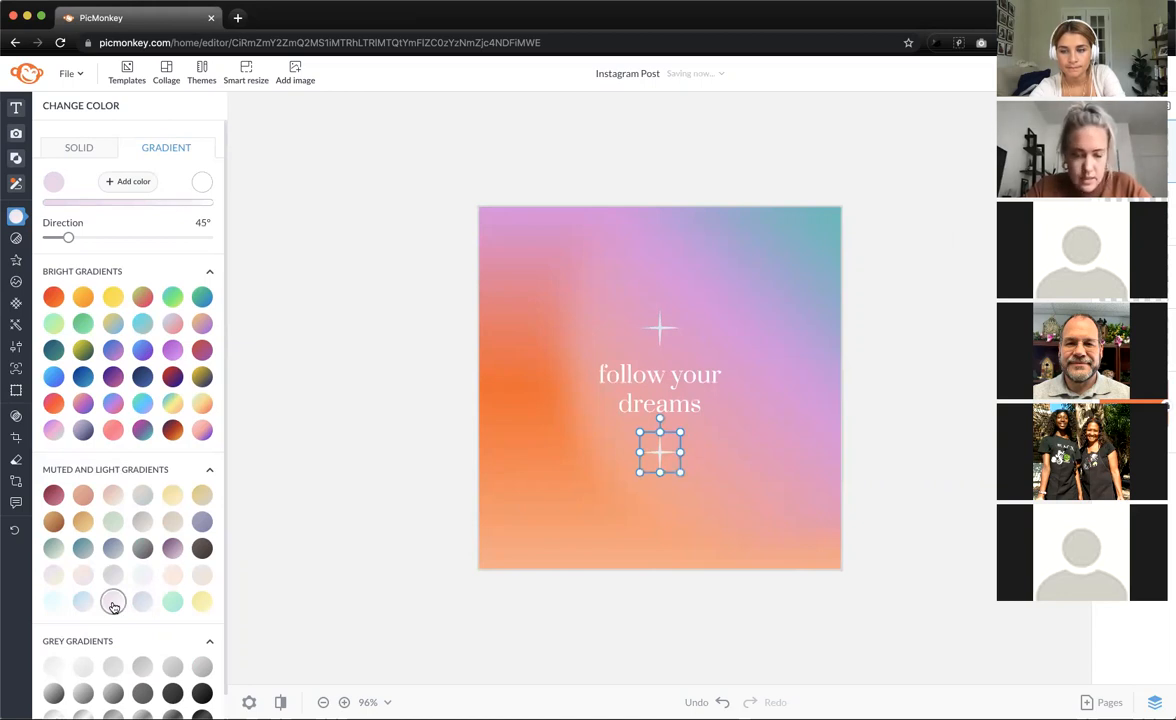
pyautogui.moveTo(68, 237); pyautogui.dragTo(118, 237)
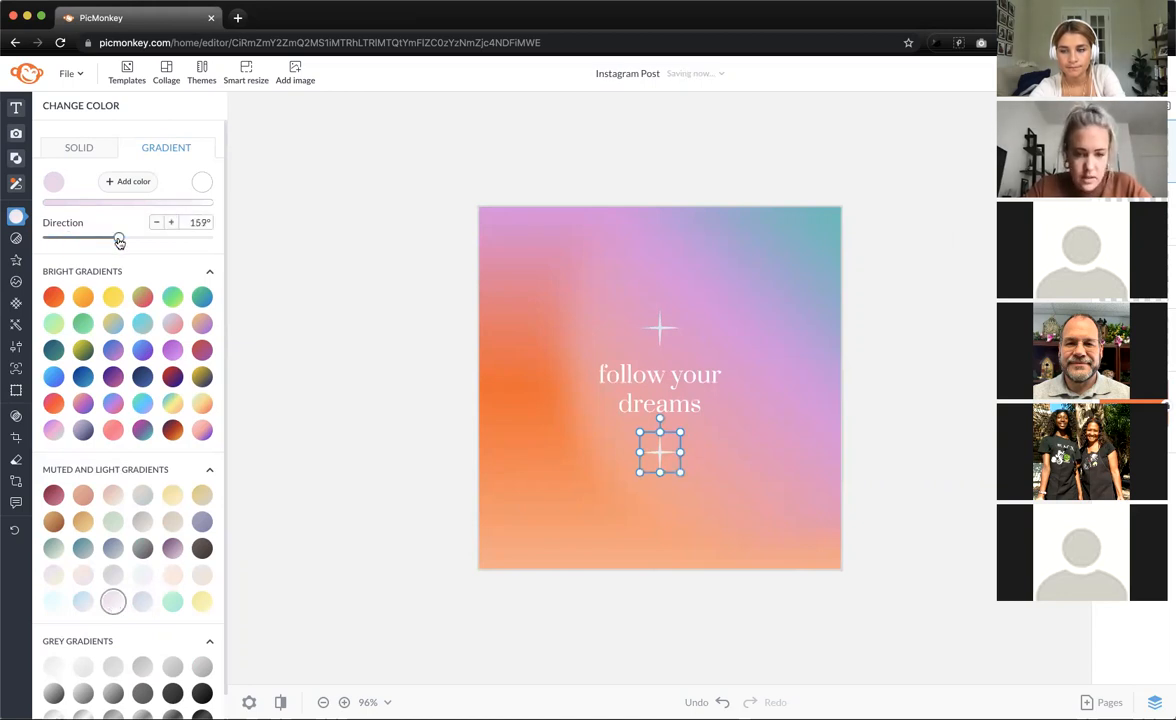
pyautogui.click(204, 600)
pyautogui.click(172, 601)
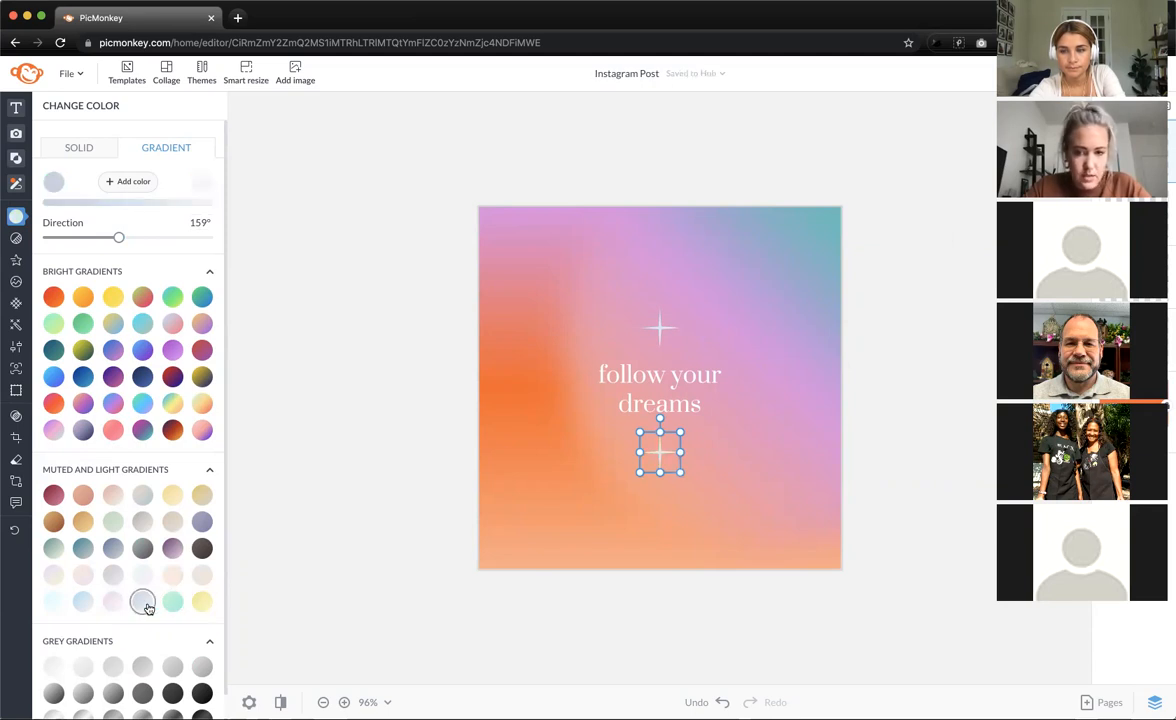
pyautogui.click(53, 601)
pyautogui.click(140, 574)
pyautogui.click(175, 579)
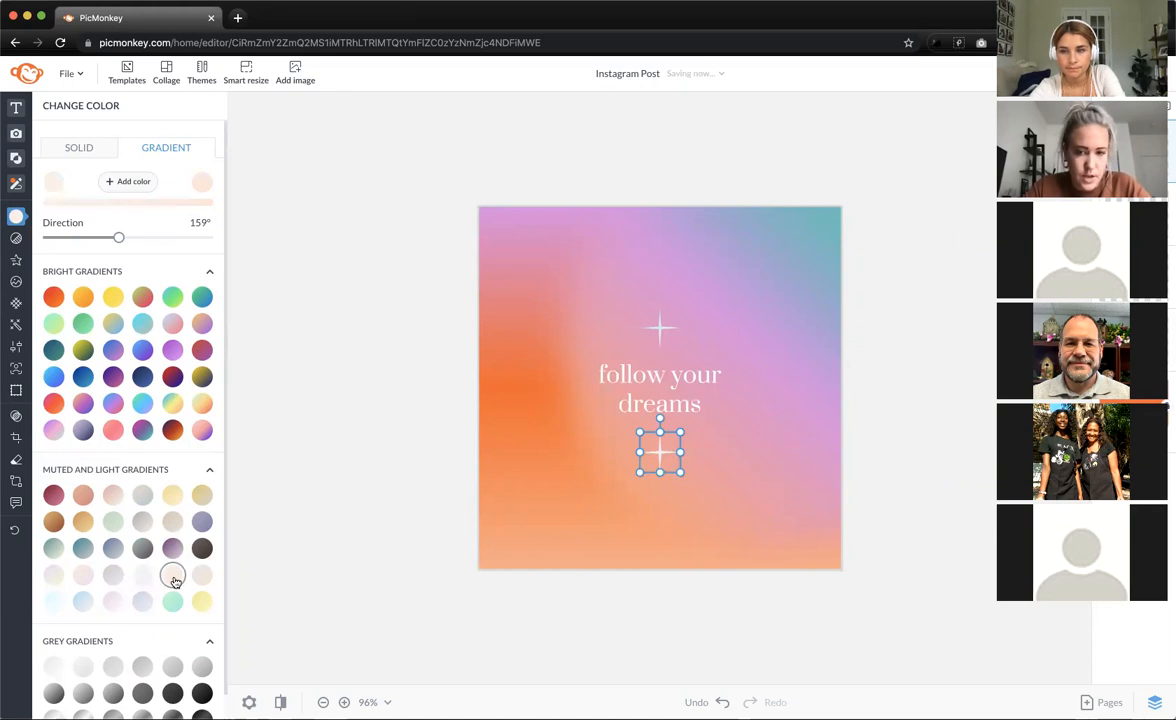
pyautogui.click(203, 574)
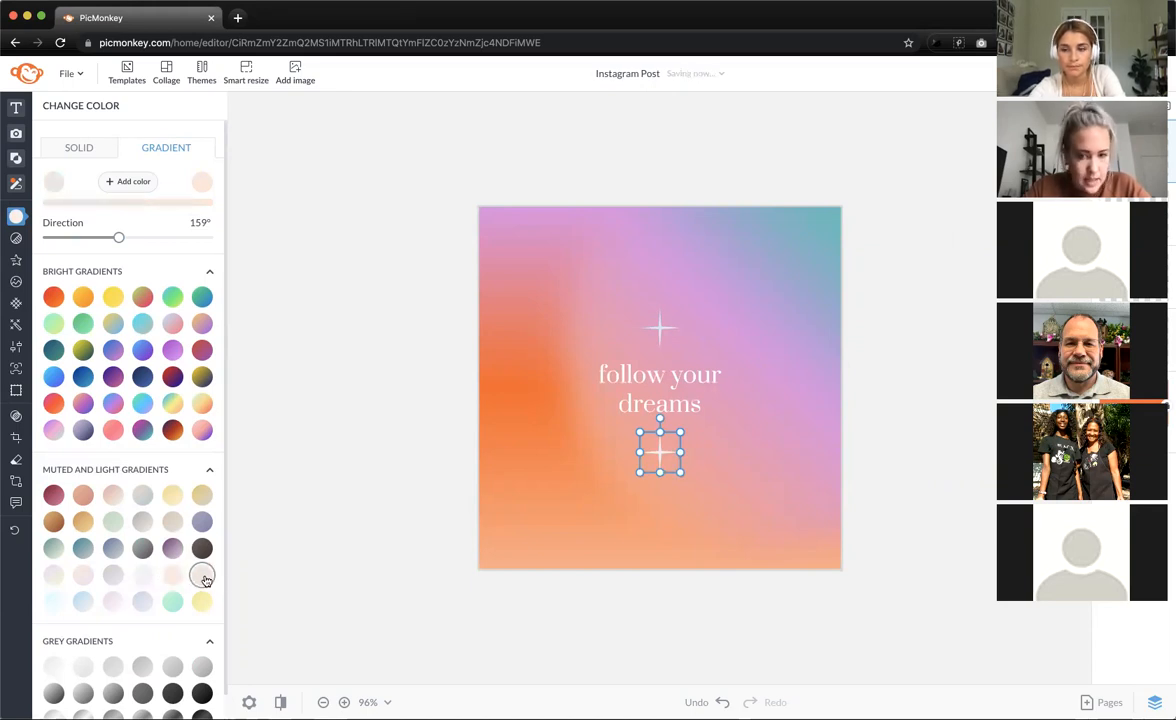
pyautogui.click(52, 578)
pyautogui.click(175, 577)
pyautogui.click(501, 488)
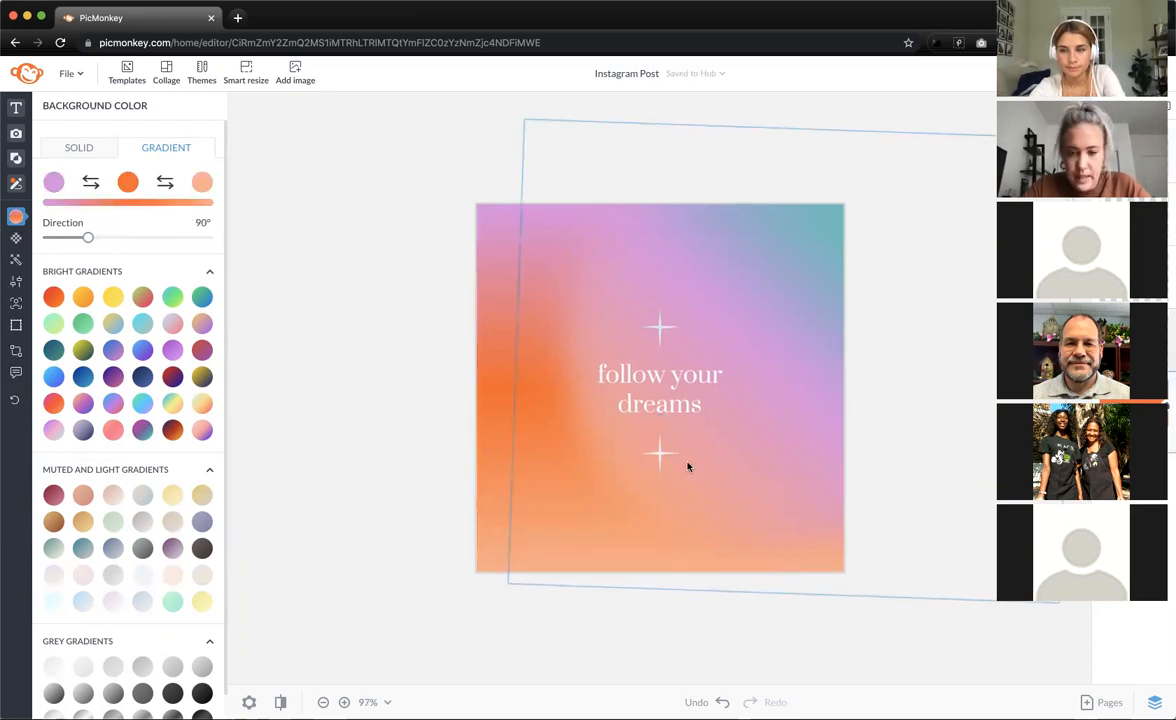
# - Add a new text box and move it to the bottom of the post
pyautogui.scroll(5, 687, 466)
pyautogui.scroll(-3, 672, 520)
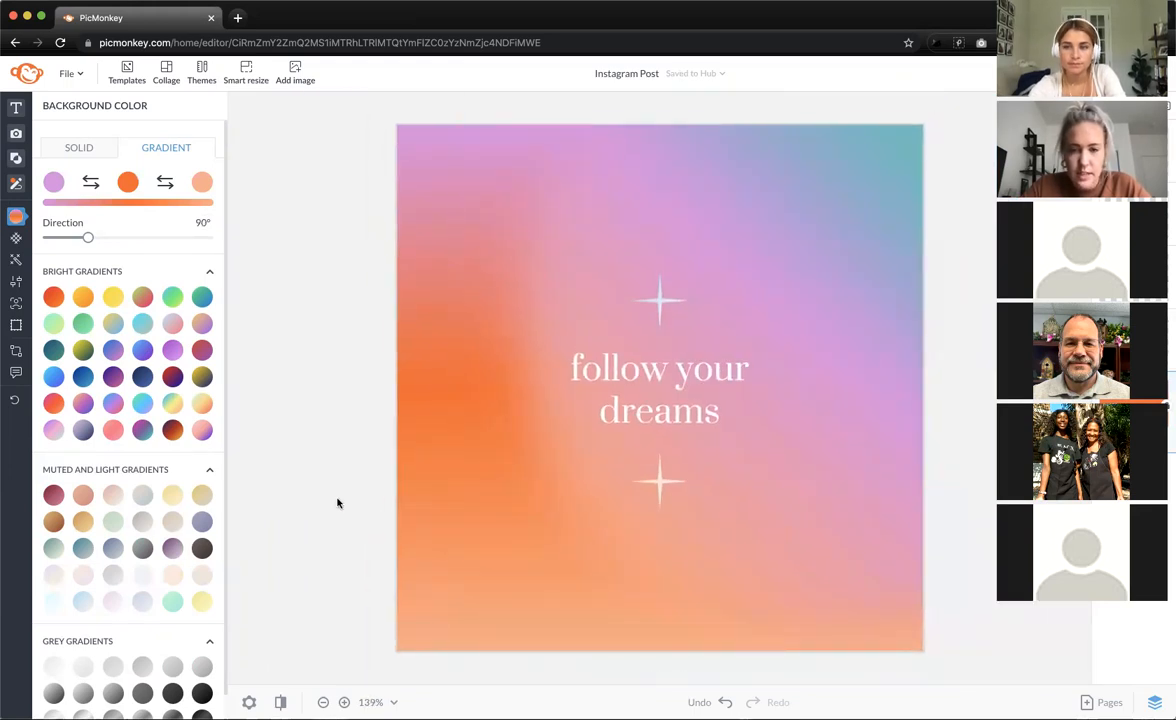
pyautogui.click(57, 104)
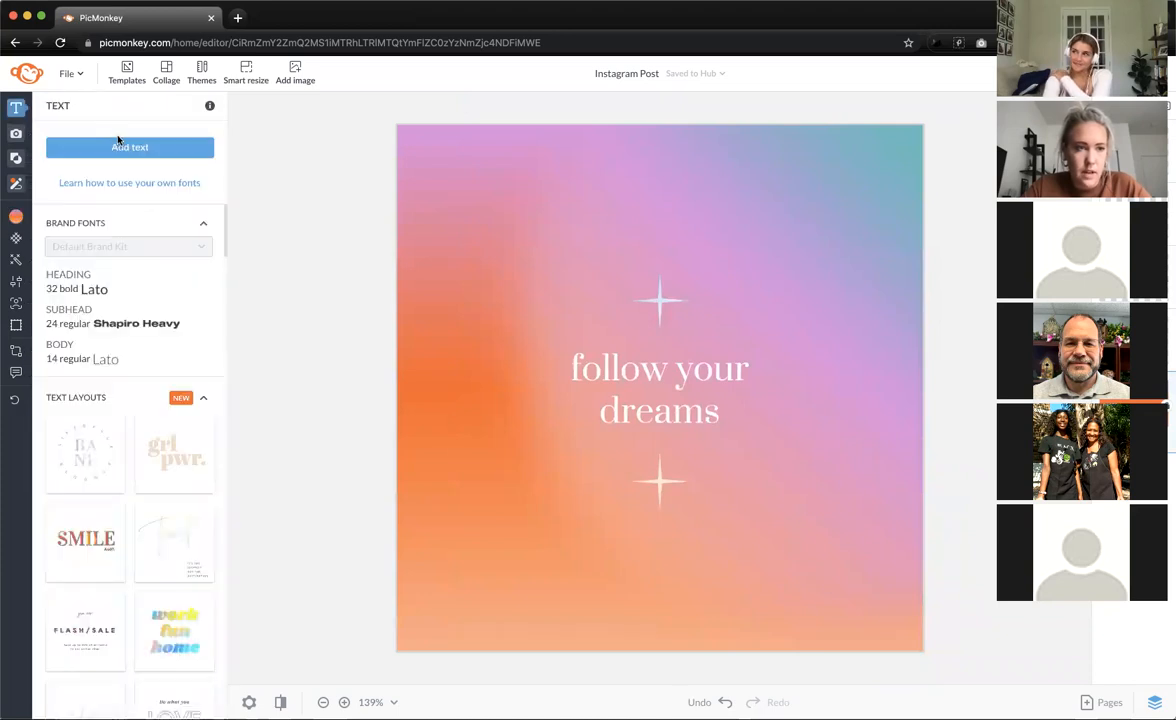
pyautogui.click(121, 151)
pyautogui.moveTo(627, 387); pyautogui.dragTo(627, 578)
pyautogui.doubleClick(627, 578)
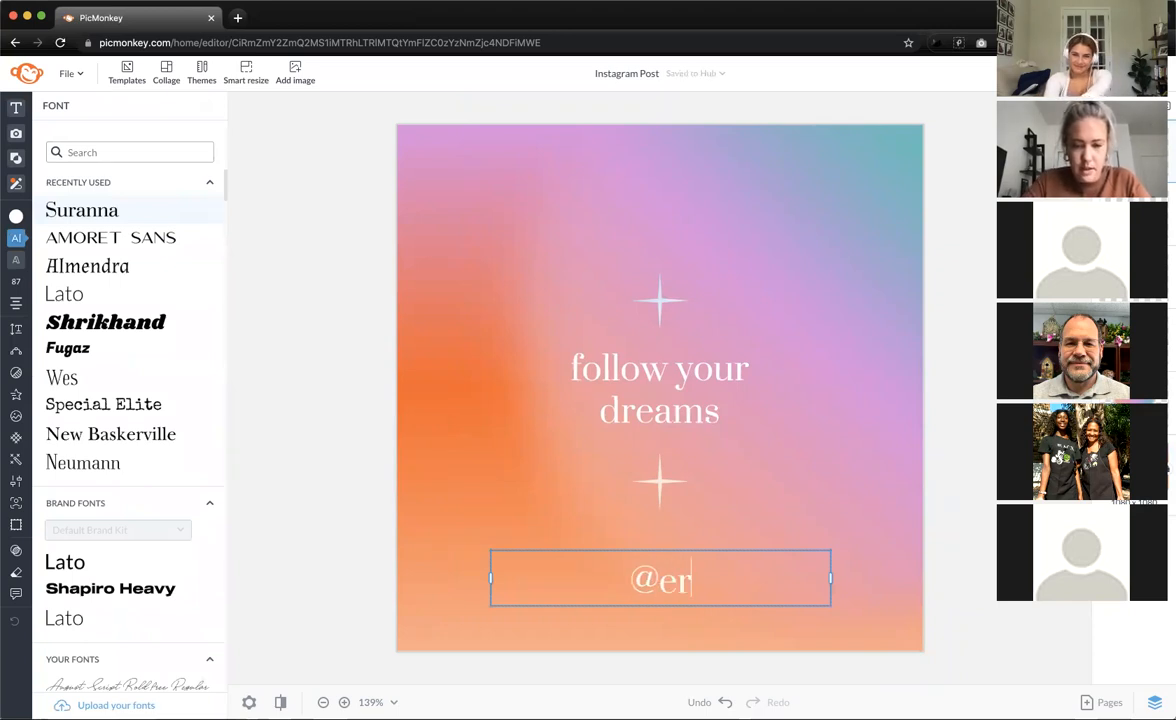
# - Type the Instagram handle, shrink it centred near the bottom, and shift the gradient blob
pyautogui.click(378, 604)
pyautogui.moveTo(501, 551); pyautogui.dragTo(669, 621)
pyautogui.click(333, 468)
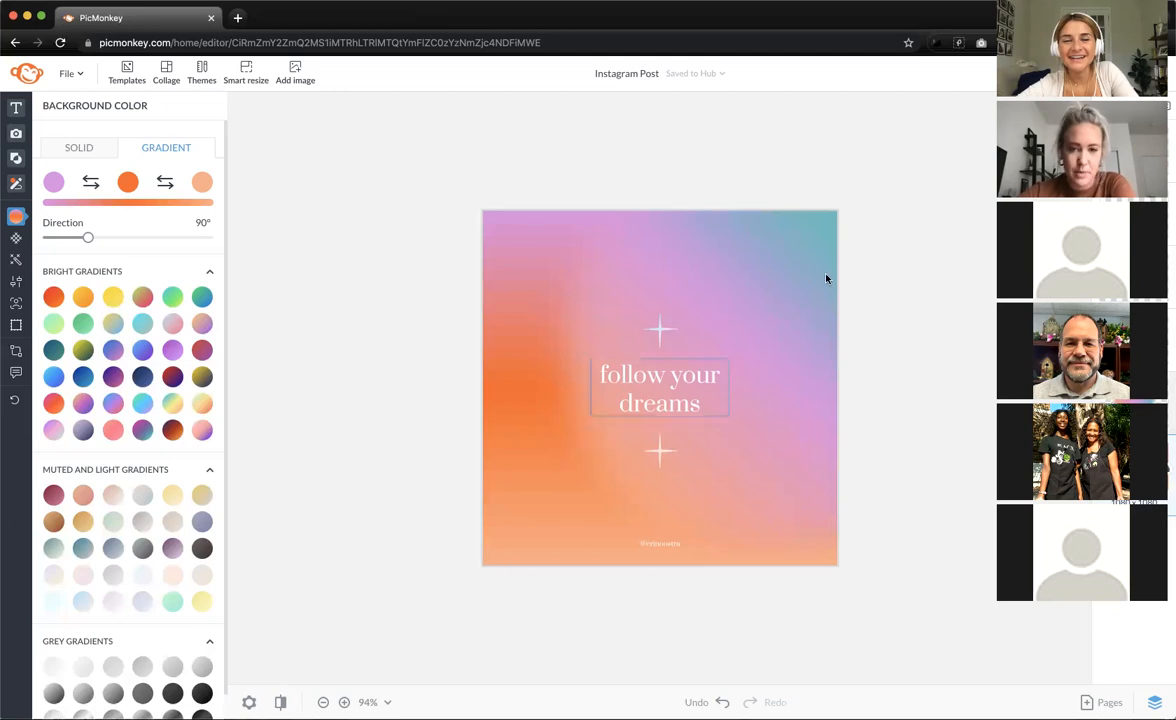
pyautogui.moveTo(843, 283); pyautogui.dragTo(648, 357)
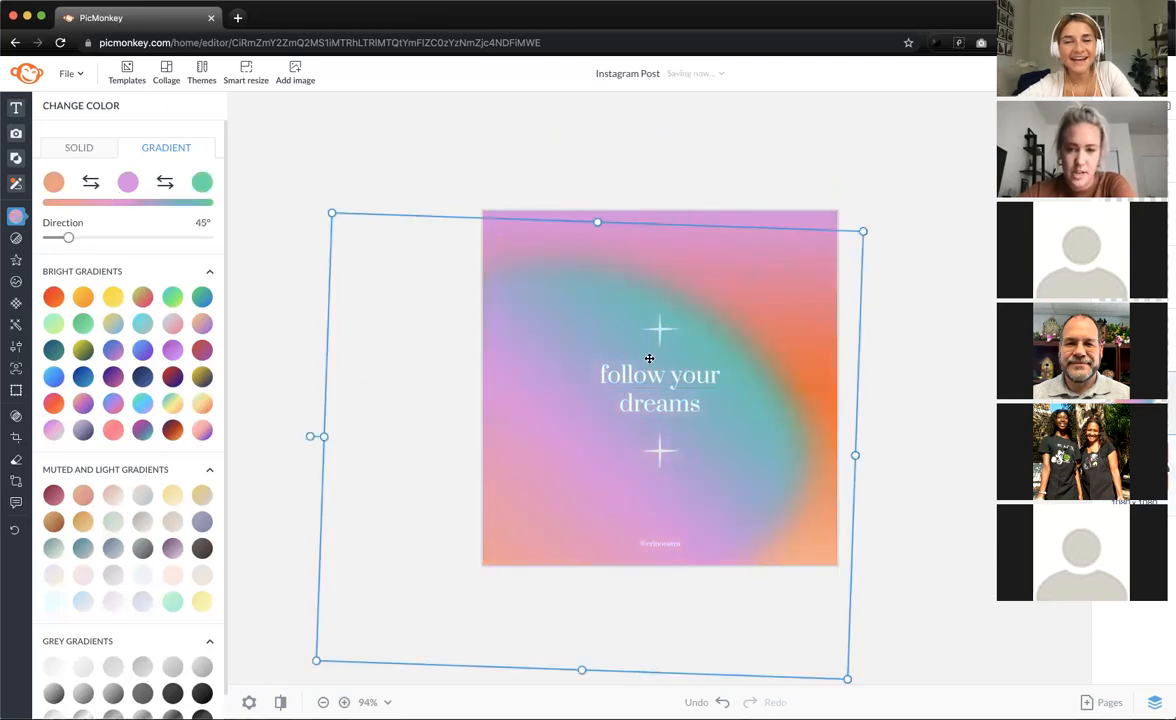
pyautogui.moveTo(483, 341); pyautogui.dragTo(659, 252)
pyautogui.moveTo(520, 249); pyautogui.dragTo(588, 220)
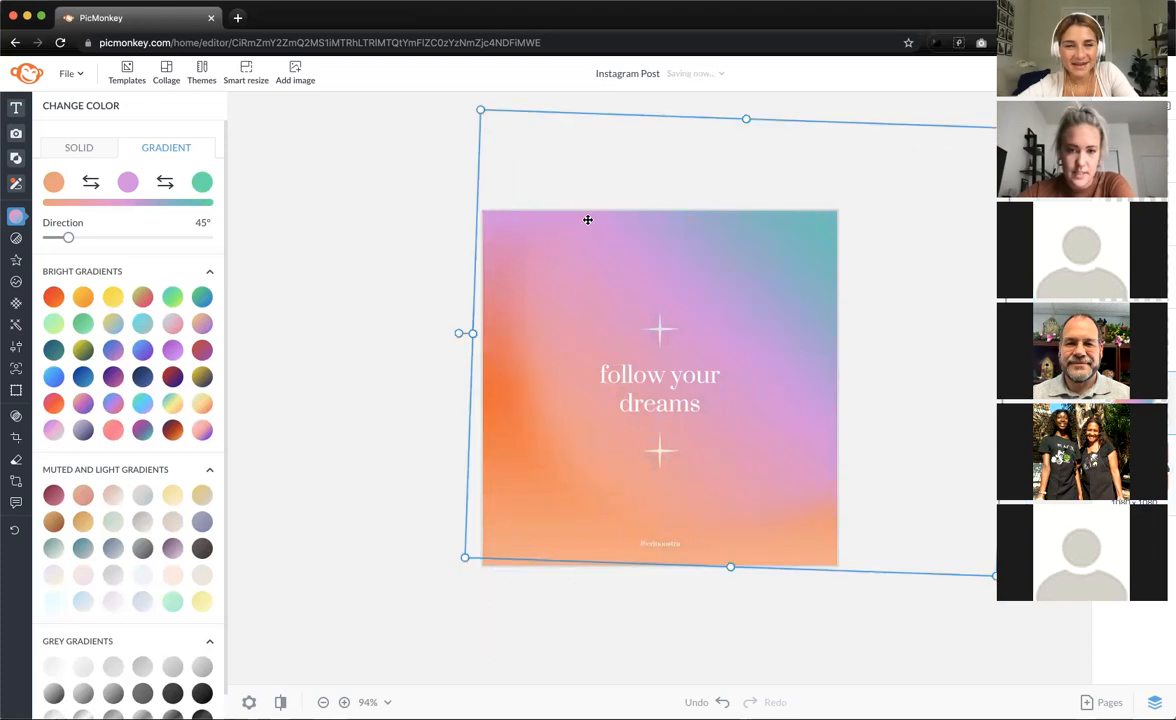
pyautogui.click(336, 226)
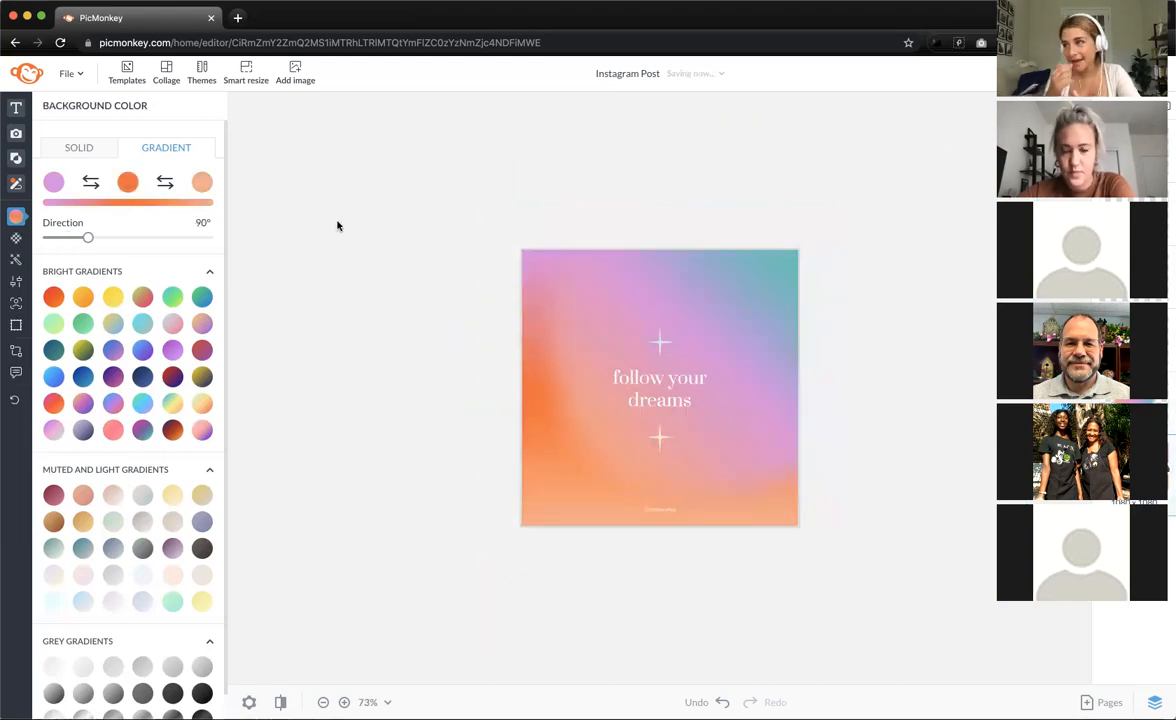